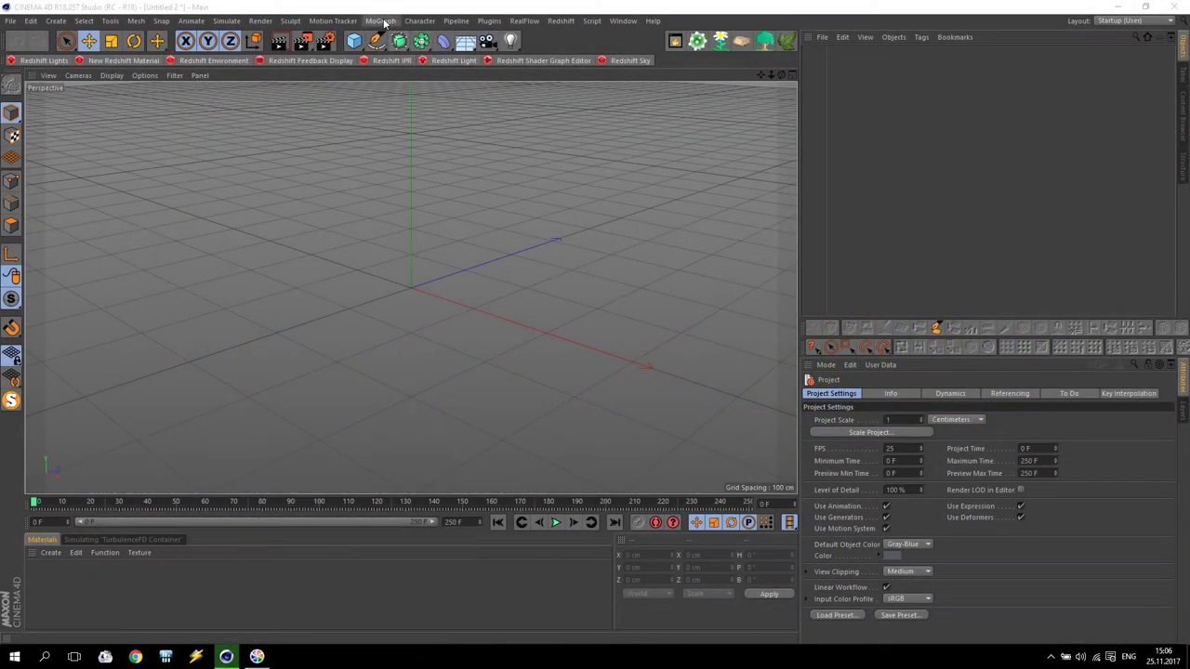
- Add a MoText object, name it 2, and set its text to 2
left_click(380, 20)
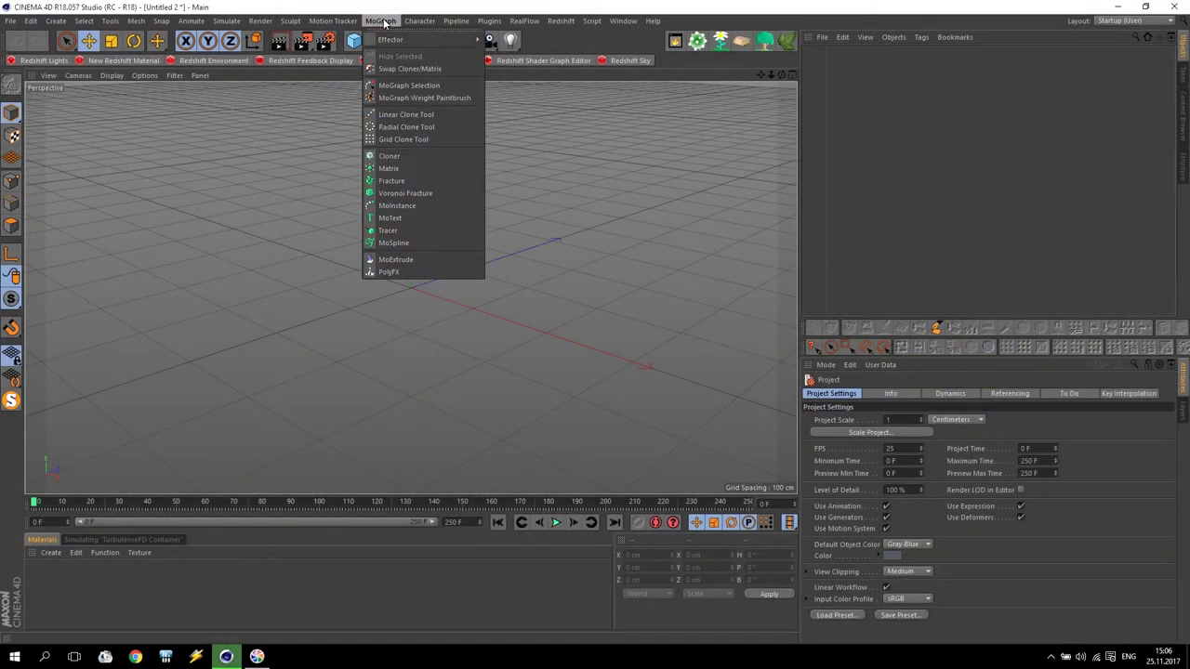
left_click(402, 218)
double_click(841, 51)
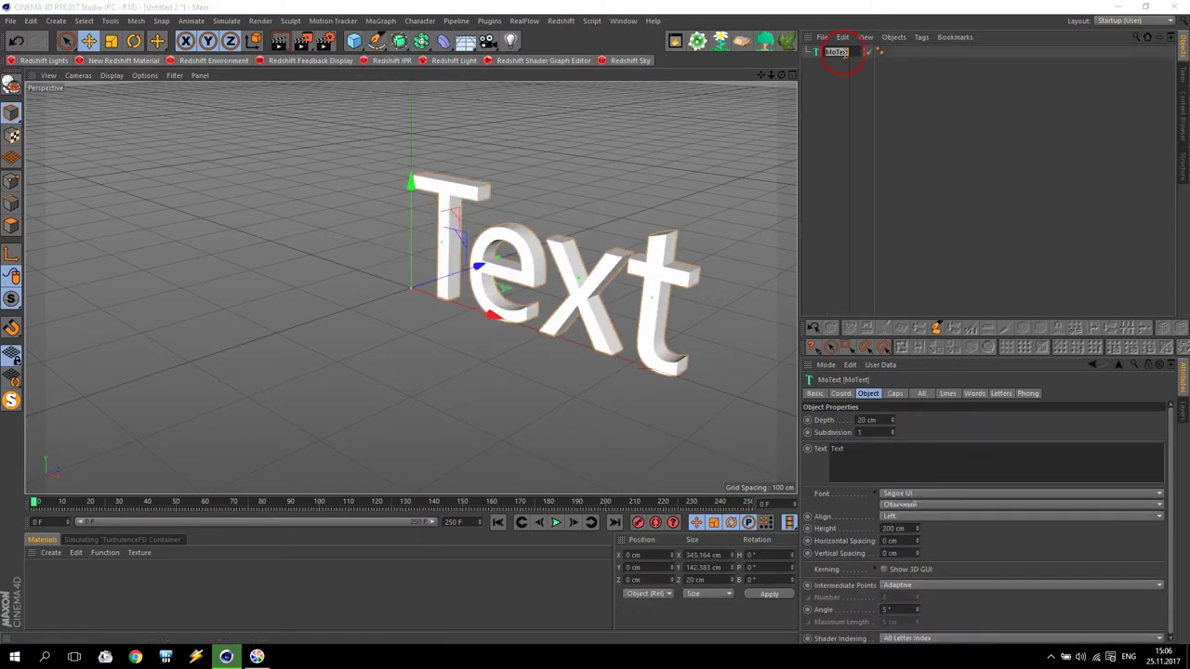
type("2")
left_click(835, 68)
double_click(839, 450)
type("2")
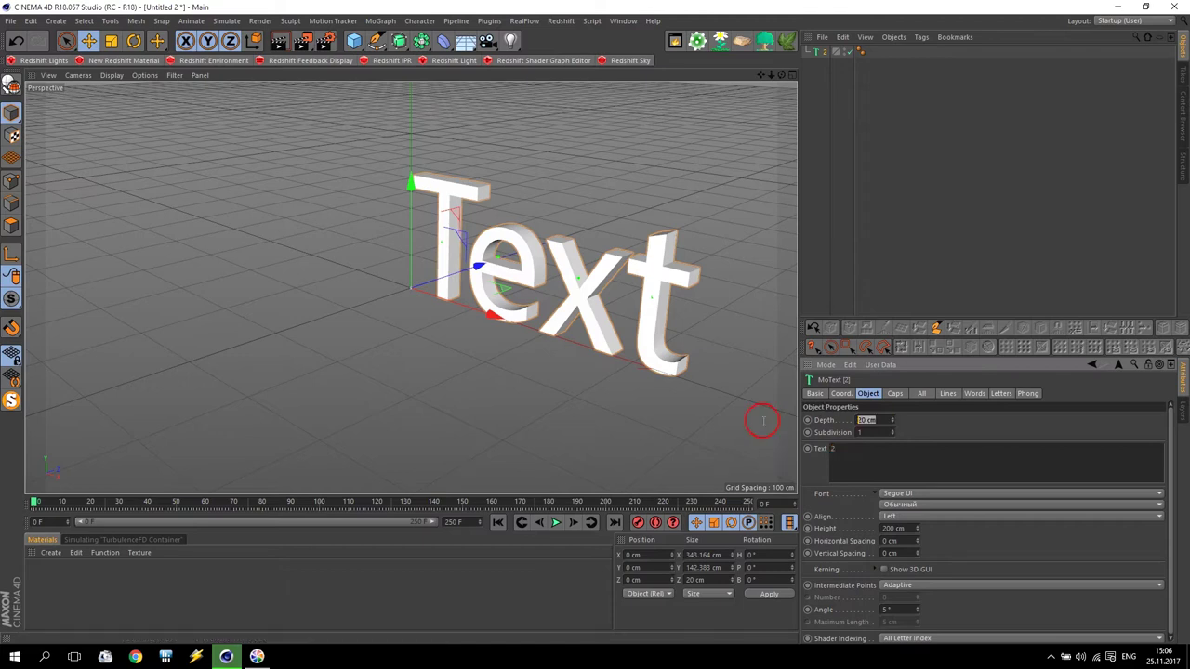
- Set the MoText depth to 10 cm, height to 50 cm, font style to Полужирный and alignment to Middle
type("10")
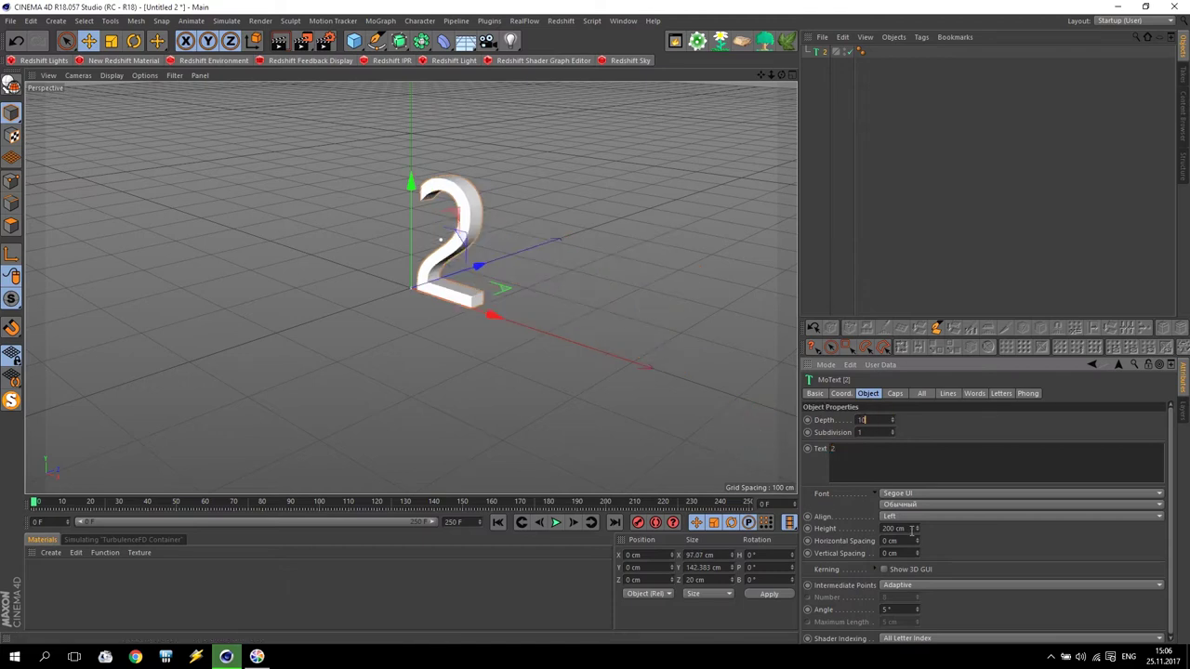
left_click(912, 528)
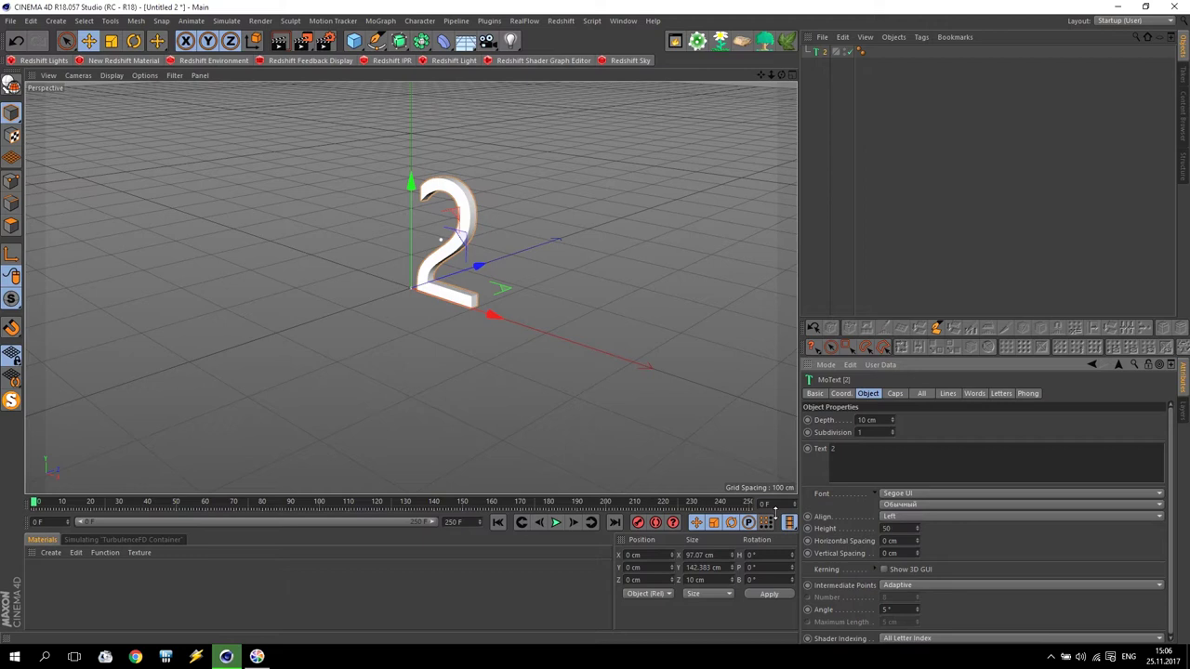
key("Return")
left_click(938, 505)
left_click(911, 541)
left_click(911, 516)
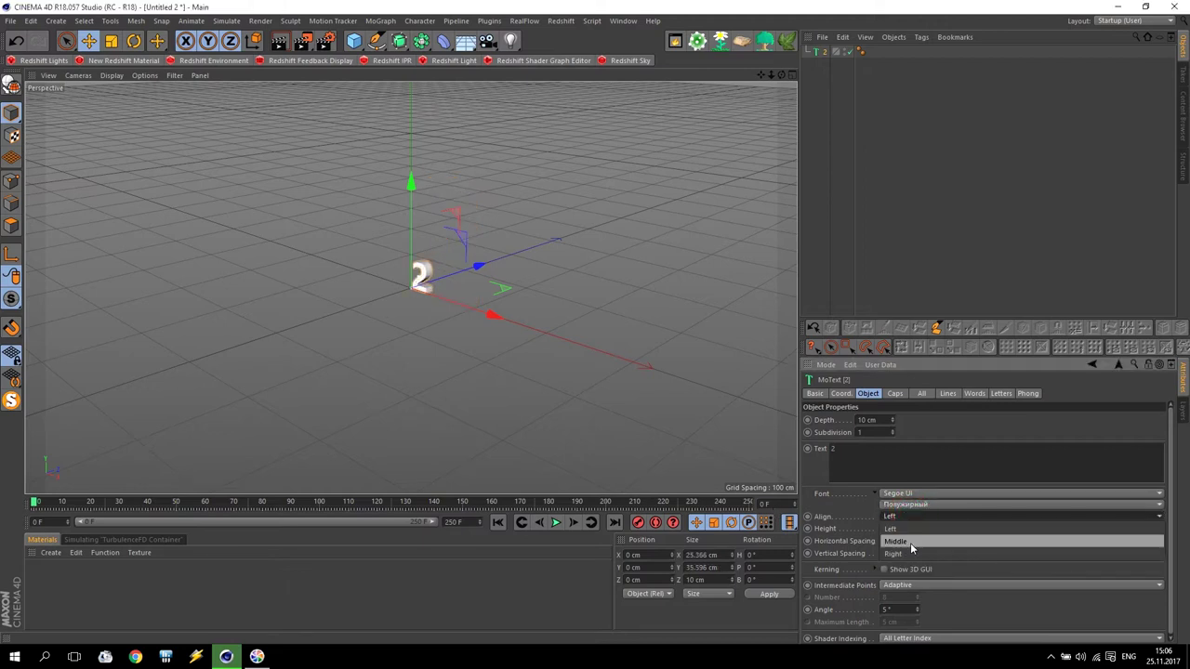
left_click(912, 541)
- Make two copies of the MoText 2 and disable both copies
scroll(416, 285, "up", 5)
left_click_drag(415, 286, 505, 242, "alt")
scroll(468, 223, "up", 5)
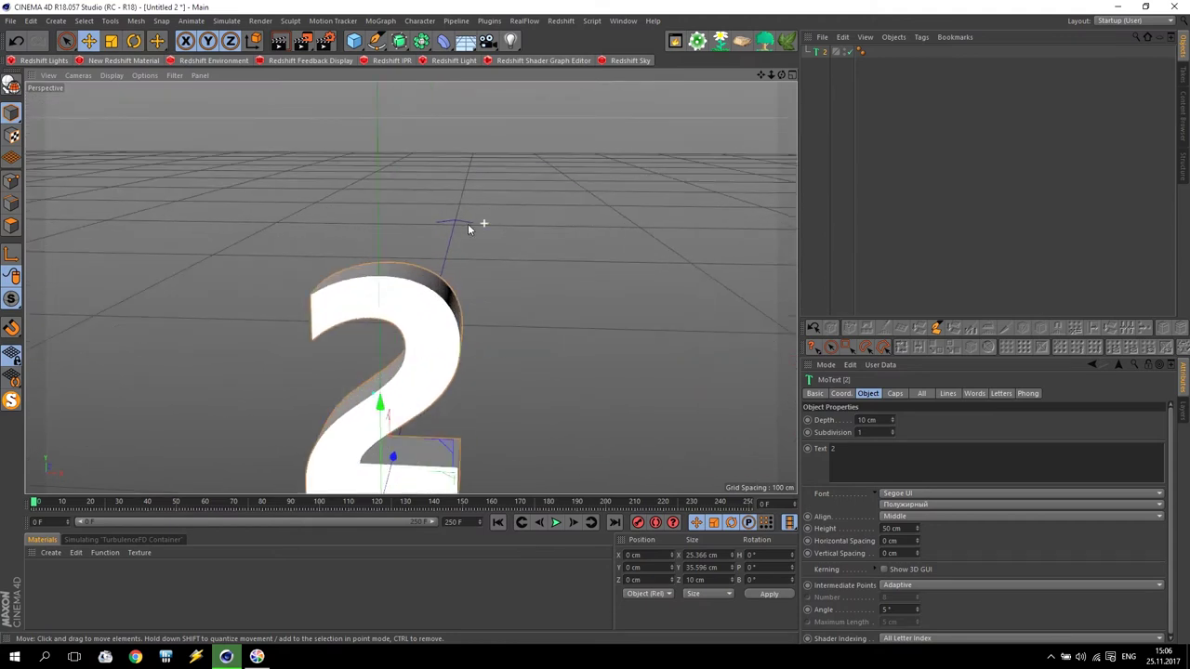
scroll(467, 223, "down", 3)
left_click_drag(824, 52, 821, 109, "ctrl")
left_click(855, 78)
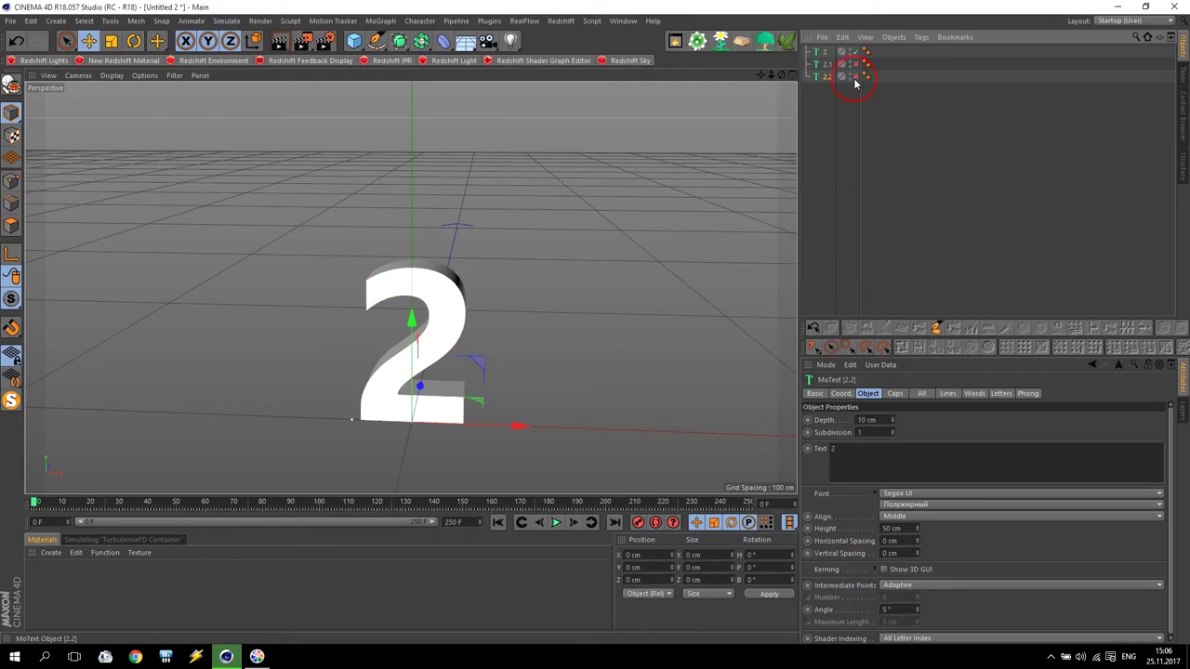
- Convert the original MoText 2 into one polygon object with Connect Objects + Delete, and delete its two polygon selection tags
left_click(823, 54)
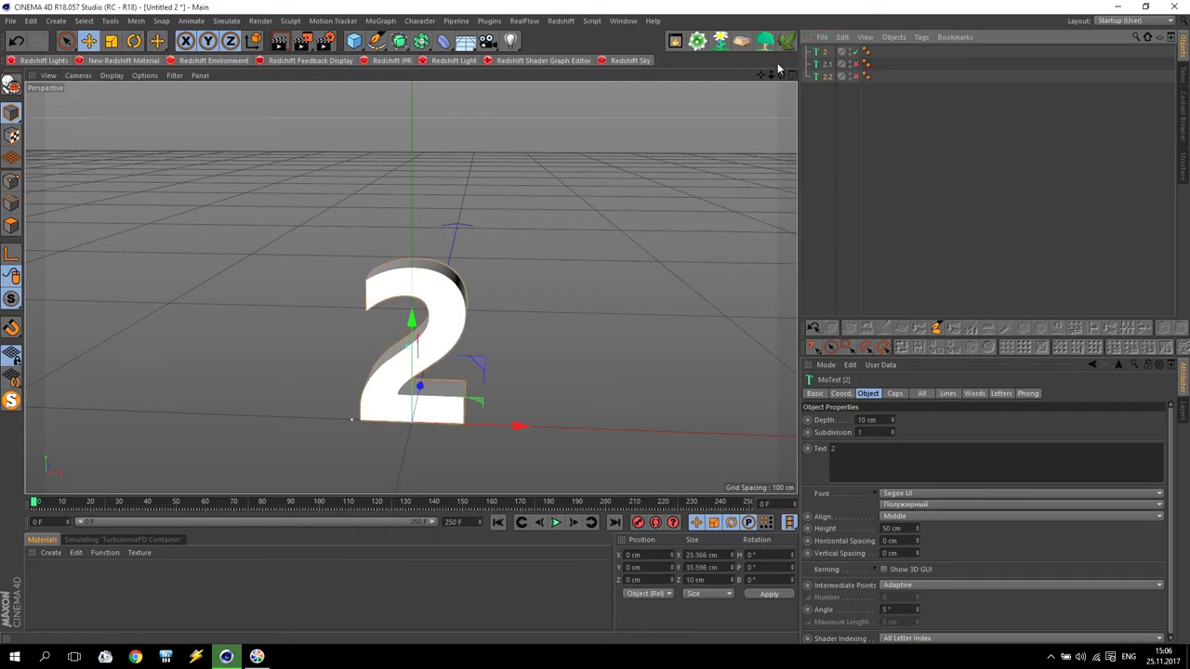
left_click(11, 83)
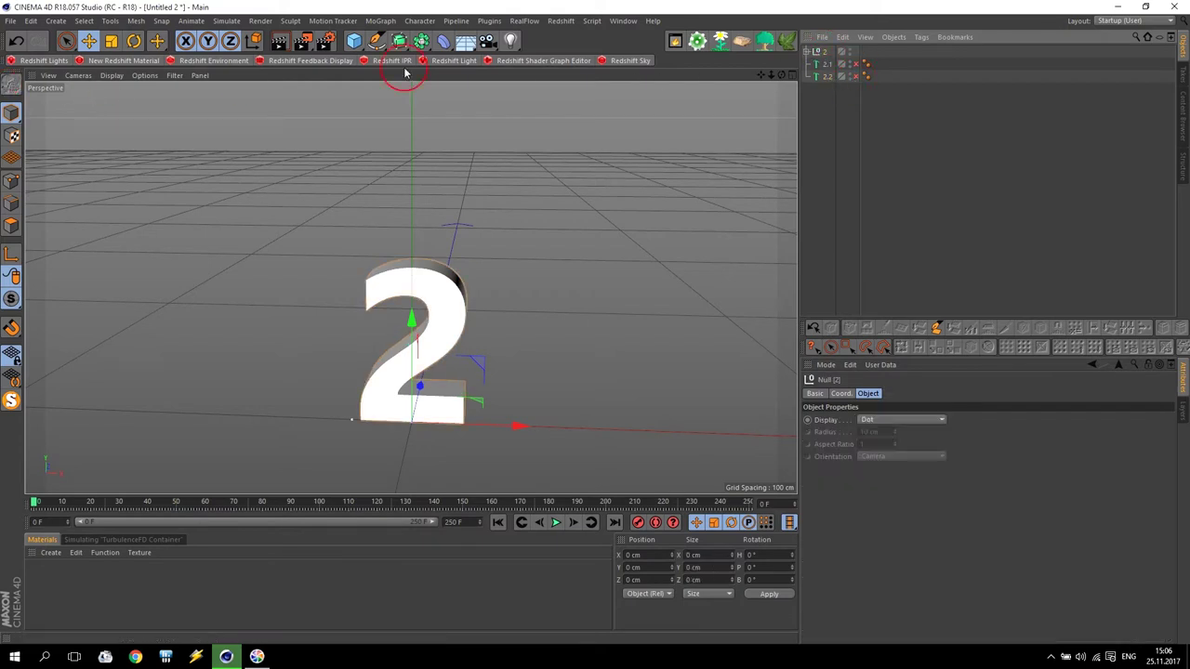
right_click(812, 52)
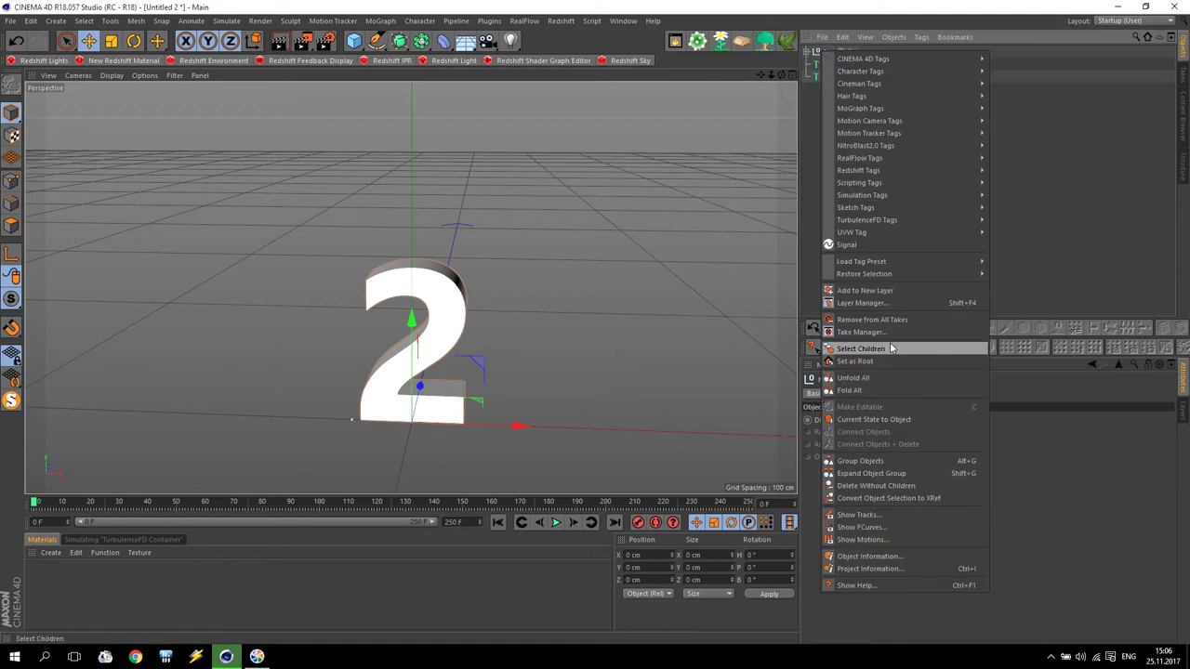
left_click(882, 308)
right_click(818, 52)
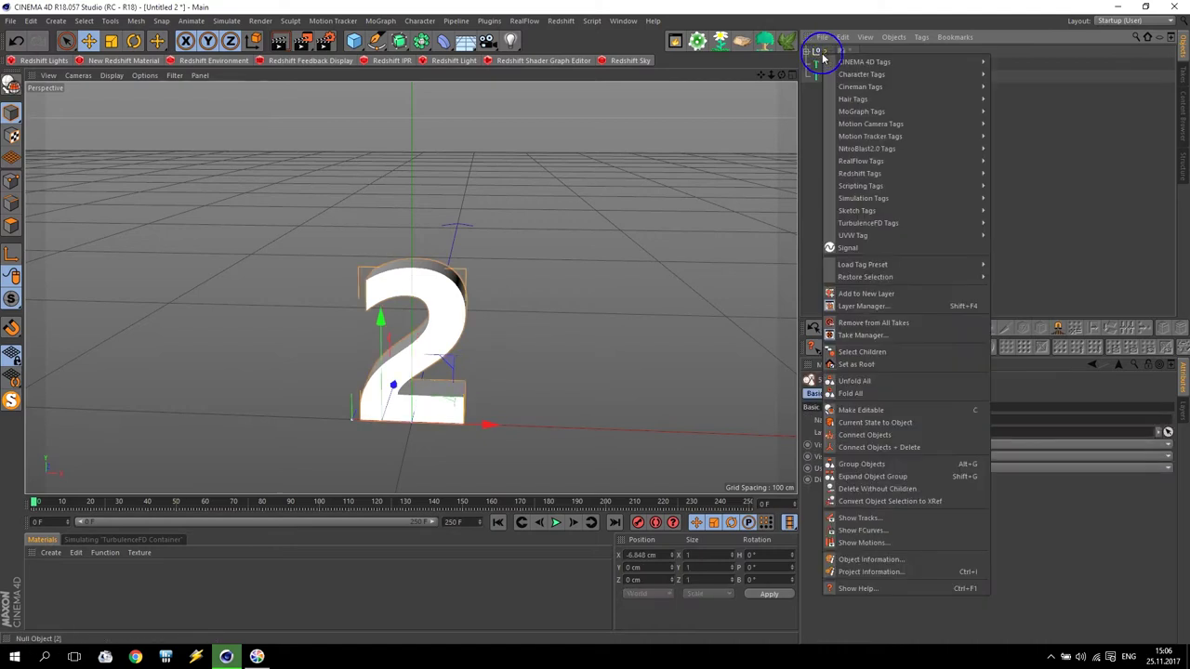
left_click(879, 446)
left_click_drag(880, 73, 903, 52)
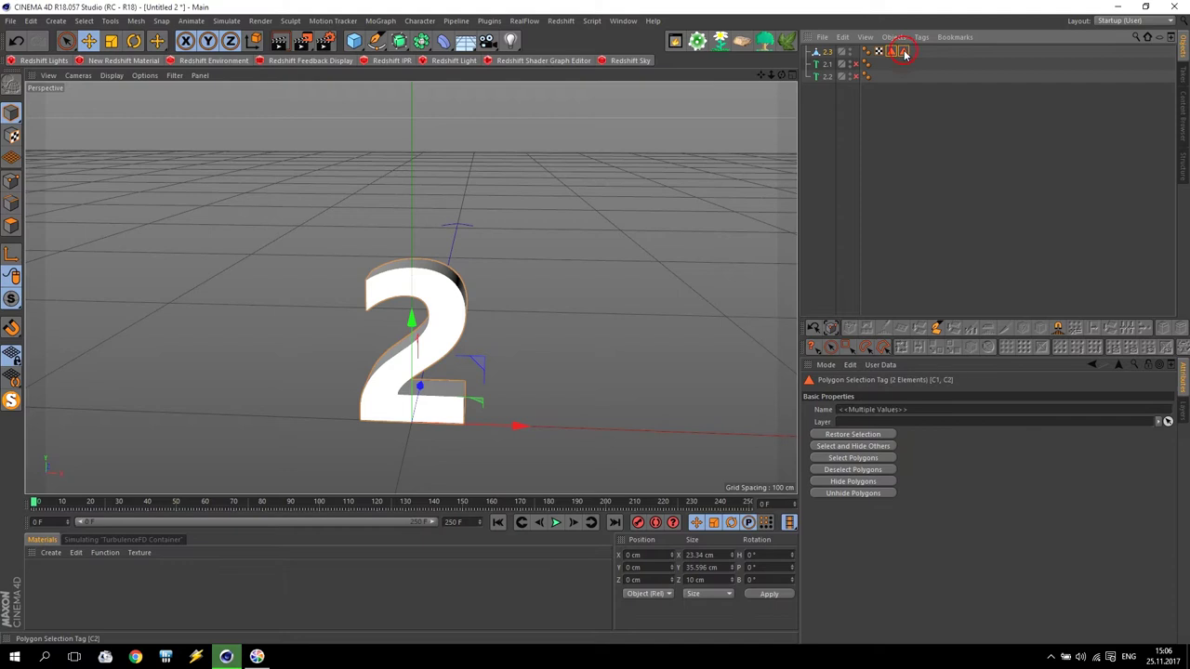
key("Delete")
- Select all points of the 2 mesh with Rectangle Selection and optimize them
left_click(828, 53)
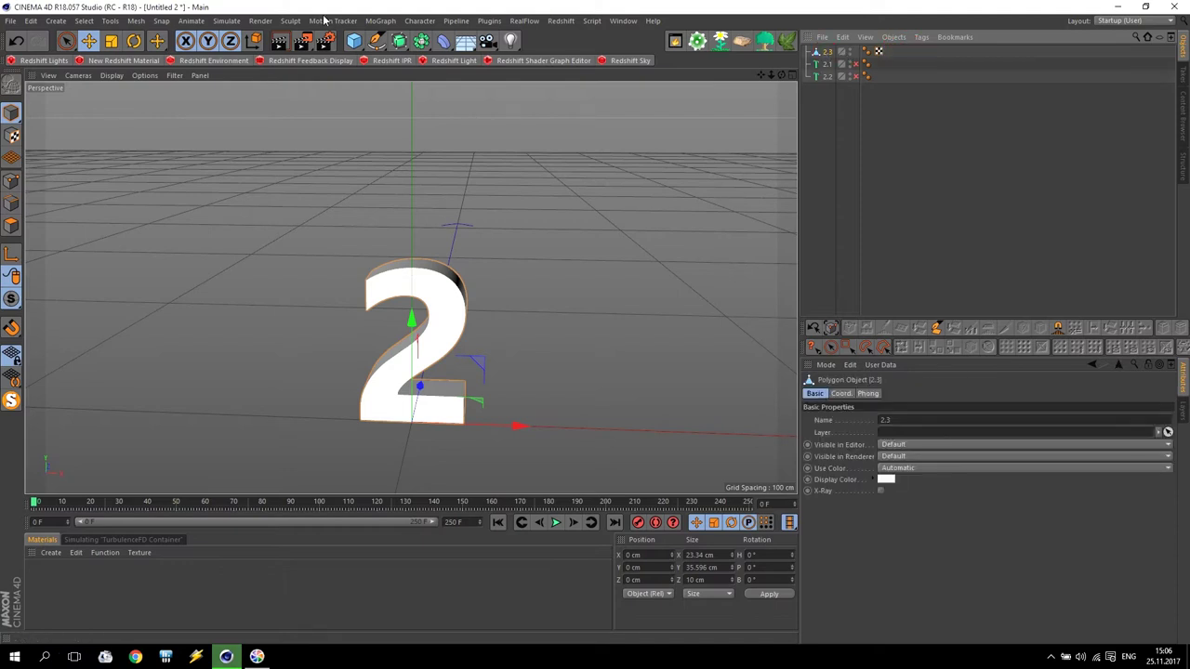
left_click(10, 184)
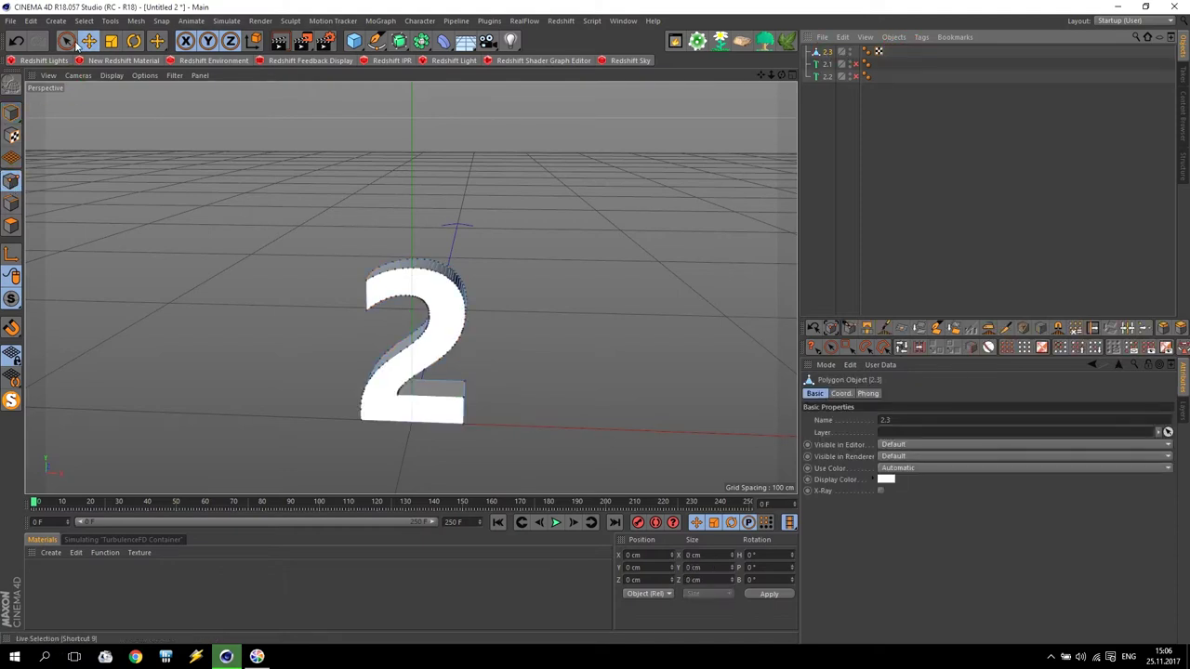
left_click(65, 41)
left_click(116, 81)
left_click_drag(255, 175, 554, 482)
right_click(431, 289)
left_click(522, 626)
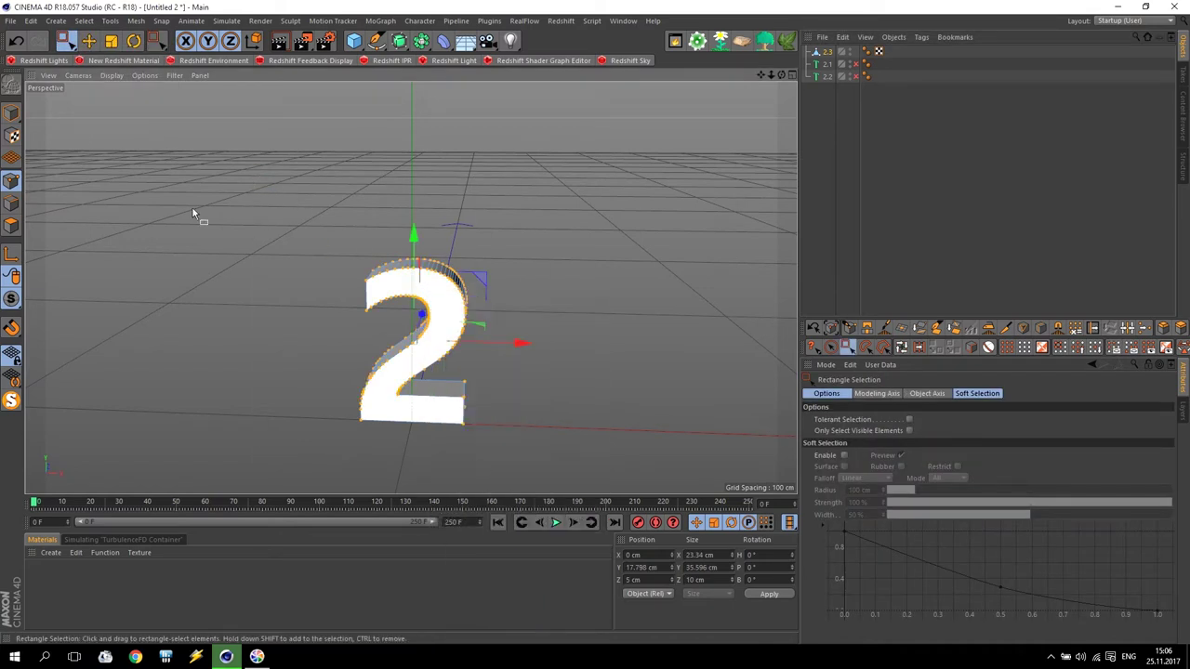
left_click(828, 54)
left_click(826, 149)
- Add a Cloner holding the 2 polygon object and set its count to 1
left_click(827, 52)
left_click(389, 25)
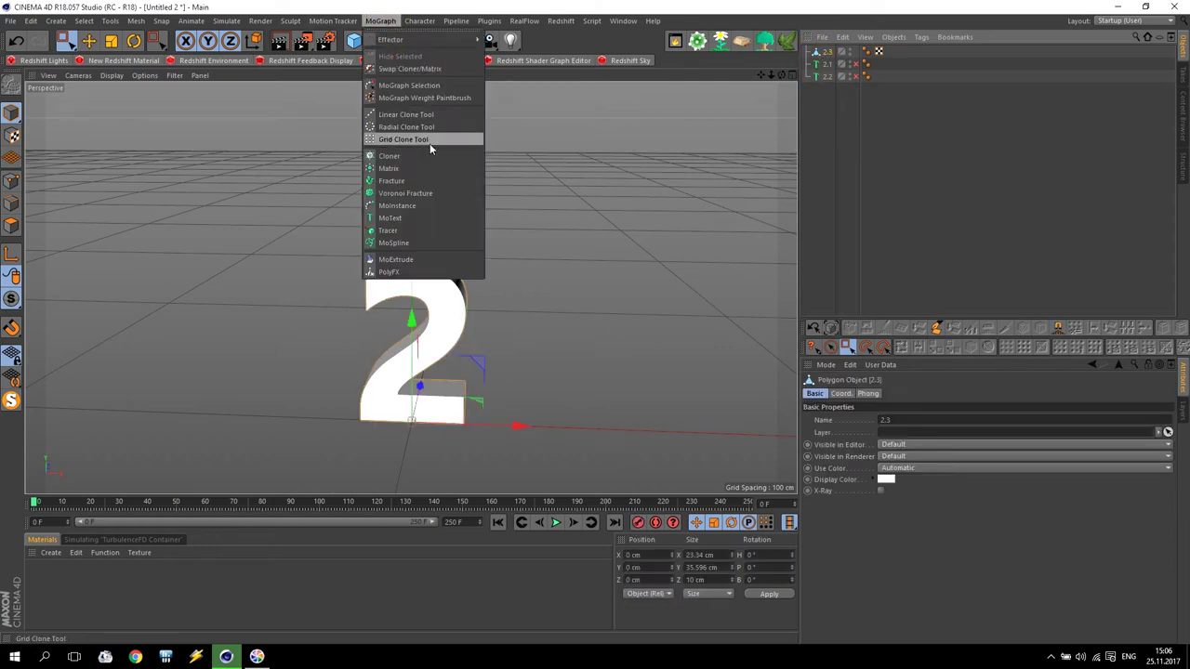
left_click(409, 155)
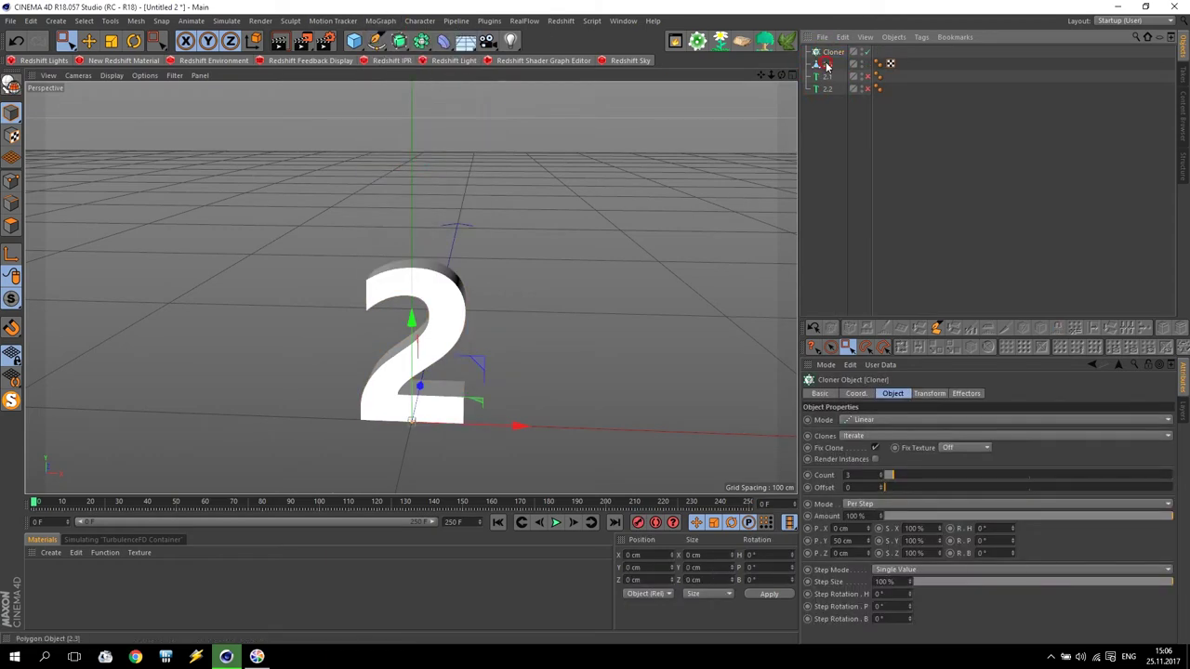
left_click_drag(827, 65, 827, 64)
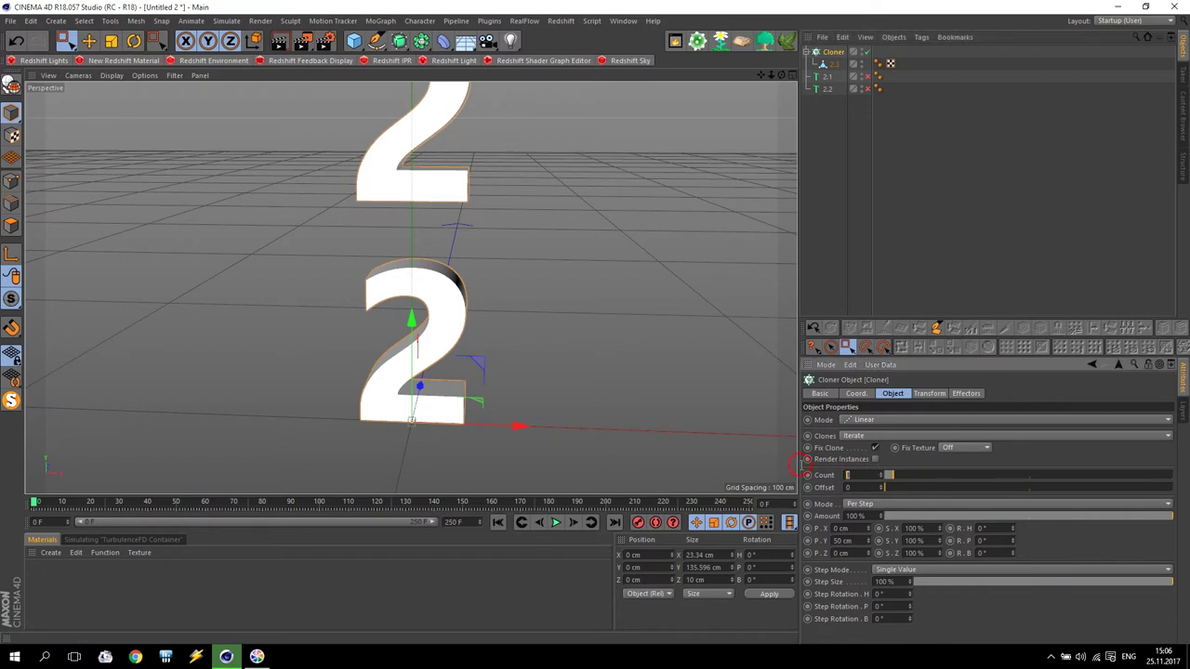
key("Return")
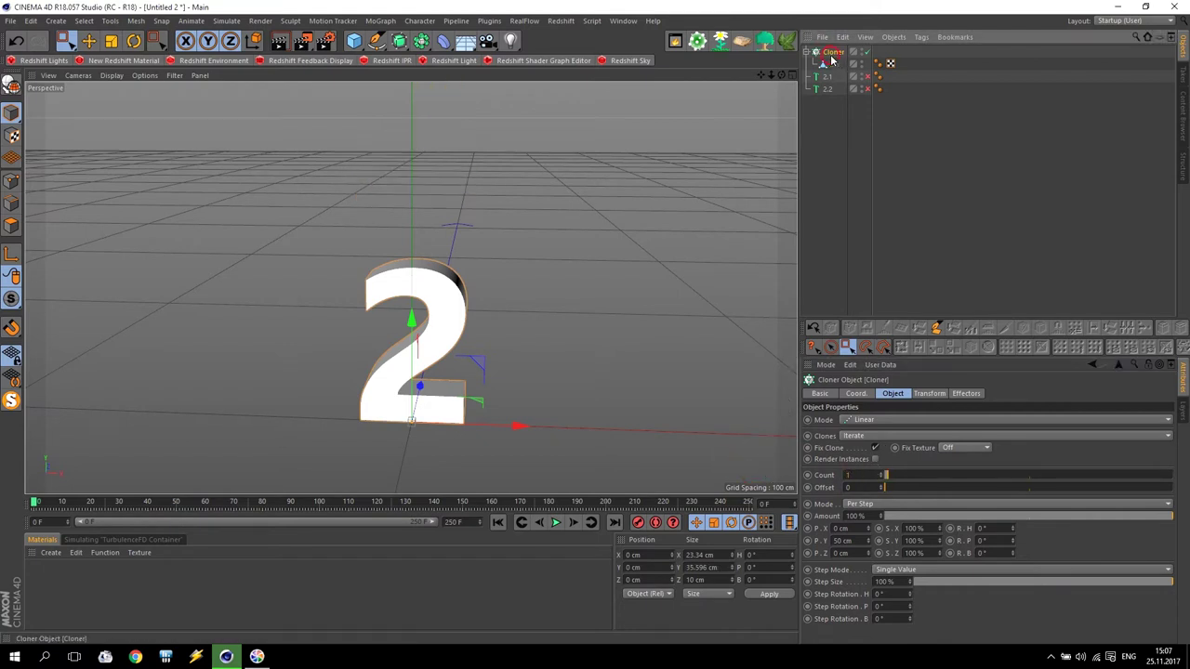
- Add a Voronoi Fracture with the Cloner as its child, and disable the fracture
left_click(381, 21)
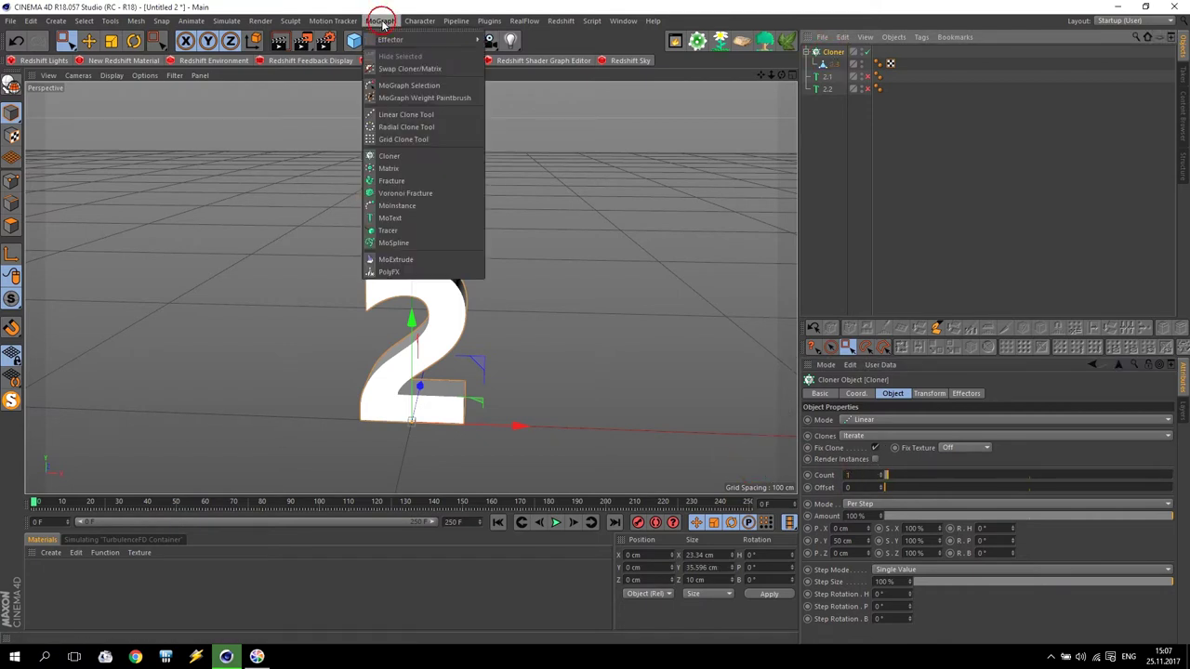
left_click(439, 195)
left_click_drag(839, 57, 841, 53)
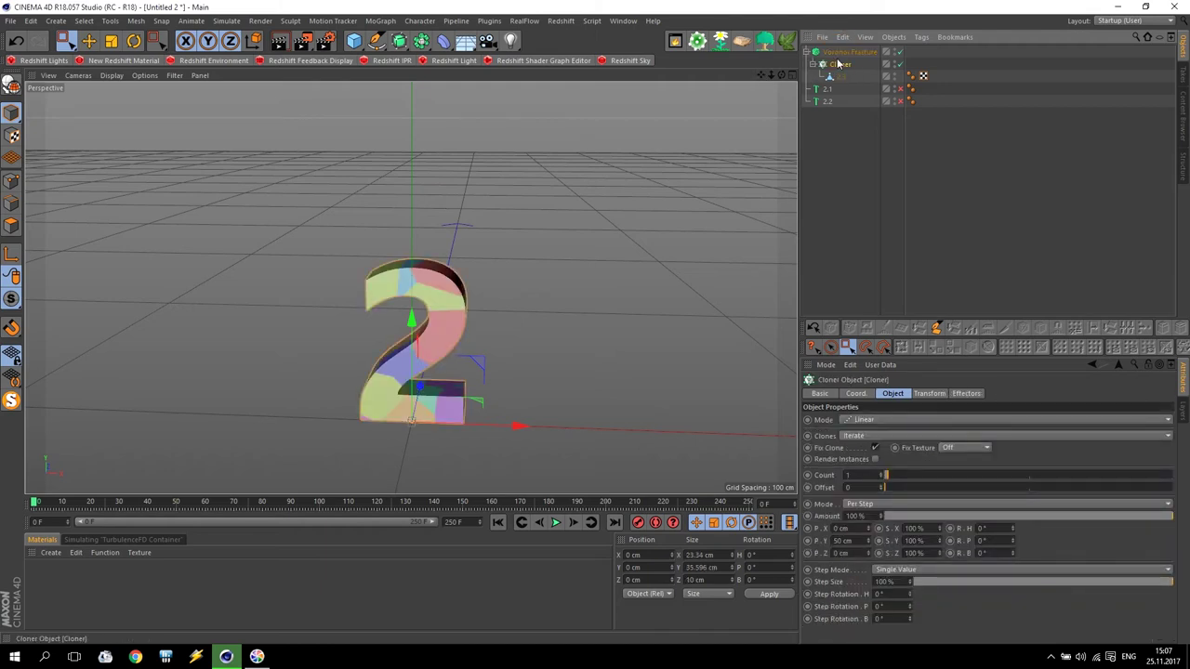
left_click(900, 53)
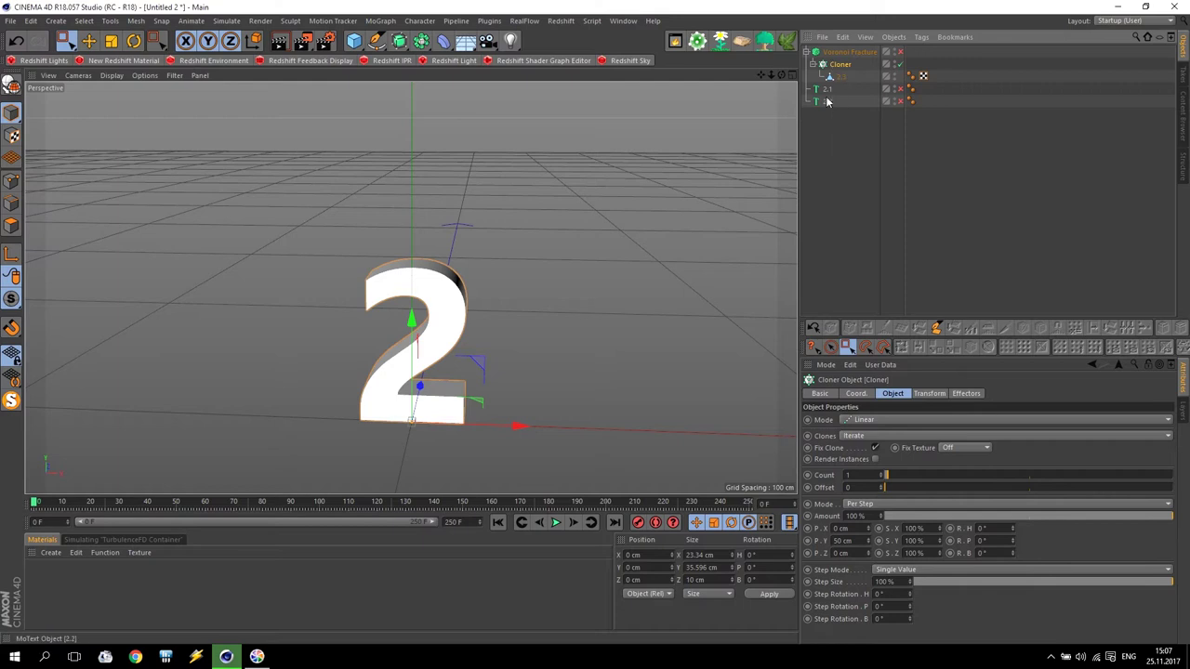
- Rename the first MoText copy to 4 and change its text to 4
left_click(827, 94)
left_click(872, 456)
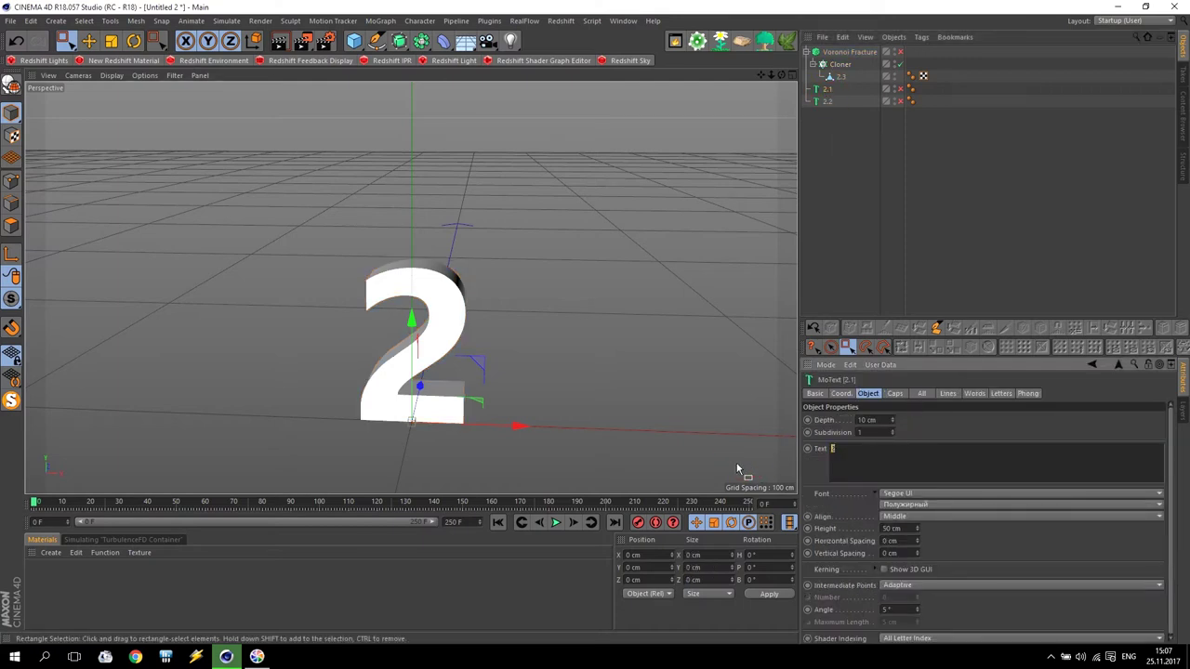
type("4")
left_click(847, 232)
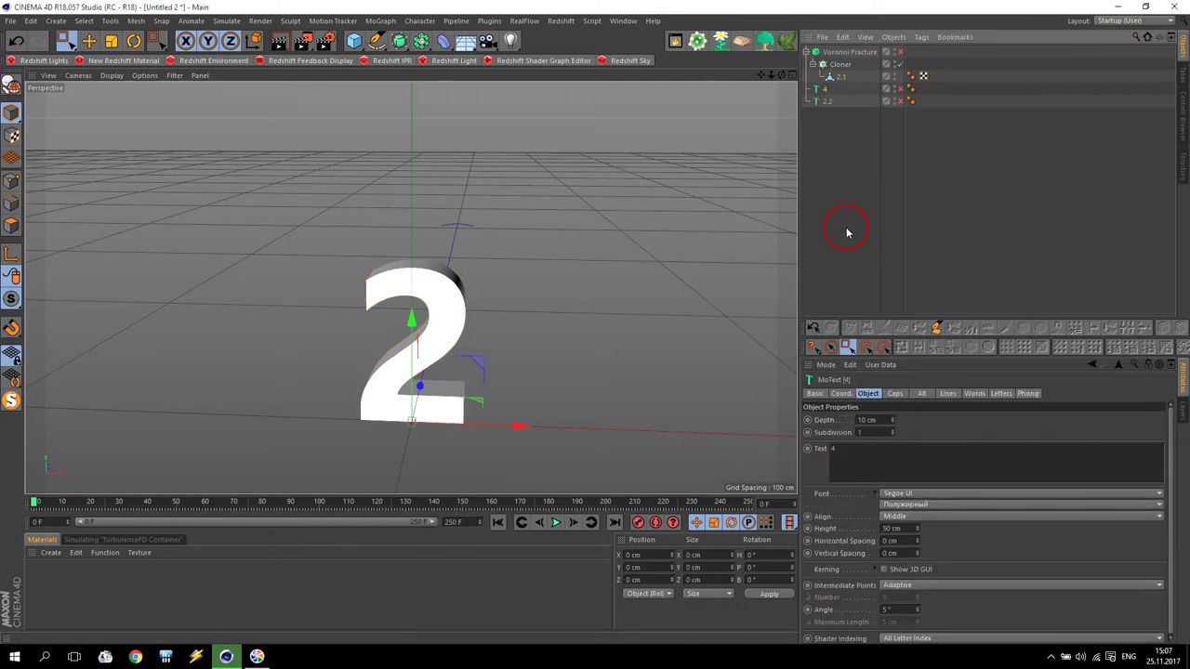
- Rename the second MoText copy to 5 and change its text to 5
double_click(828, 102)
type("5")
key("Return")
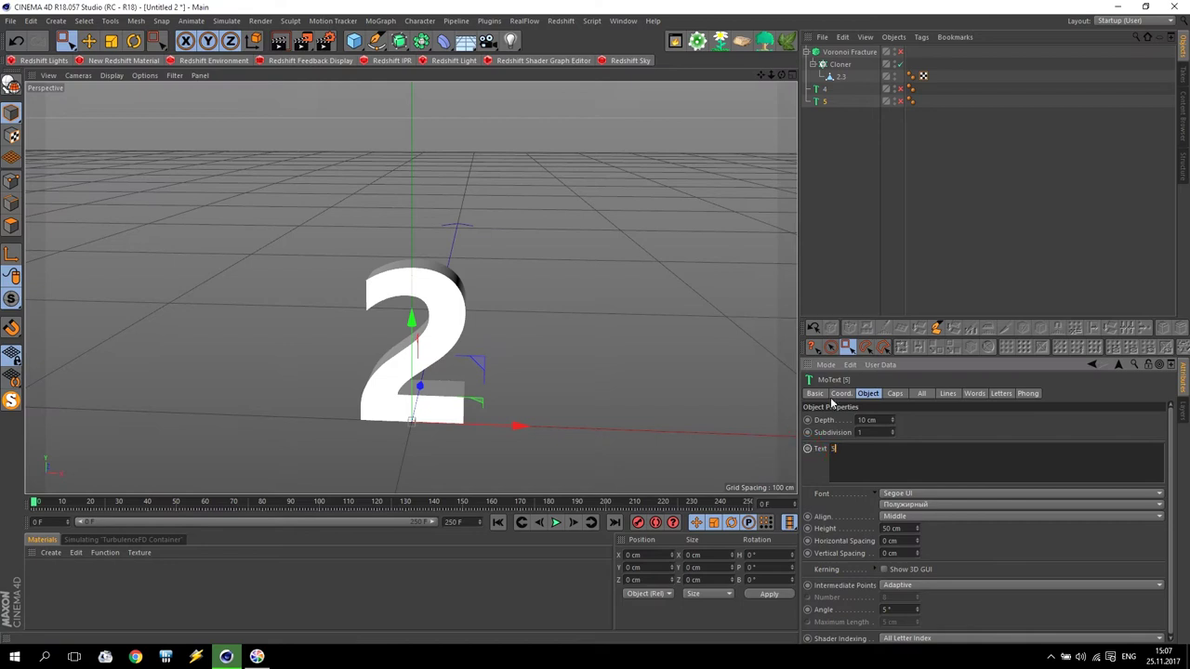
left_click(863, 226)
- Enable the MoText objects 4 and 5, and make the 4 editable
left_click(826, 92)
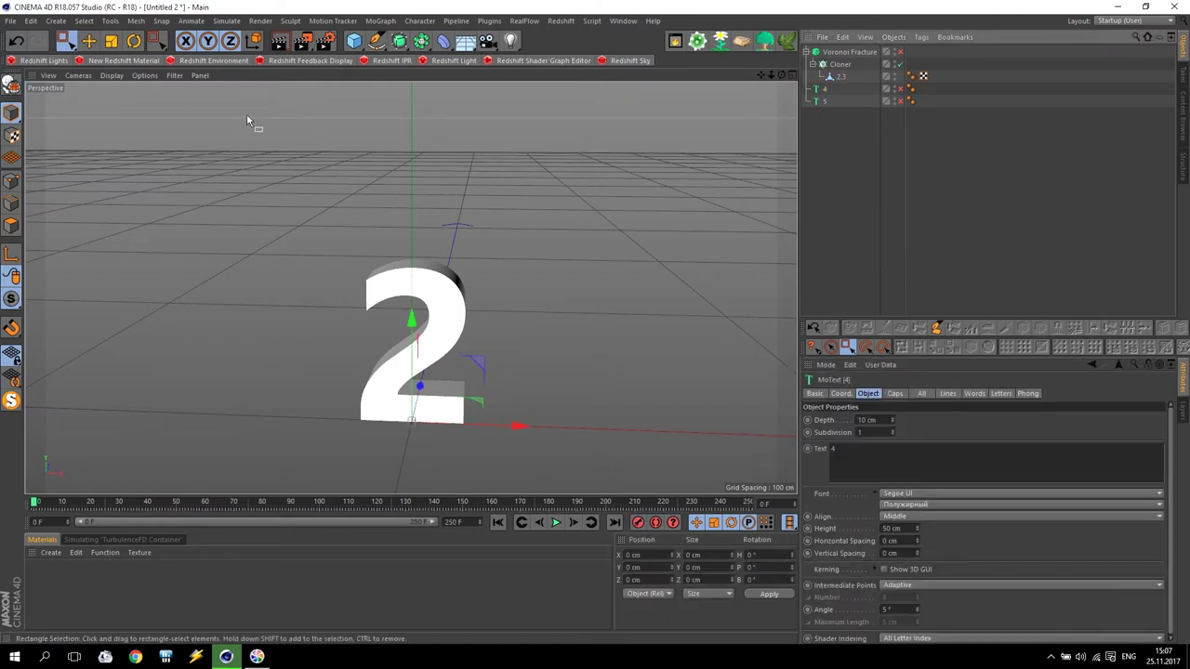
left_click(899, 90)
left_click(901, 100)
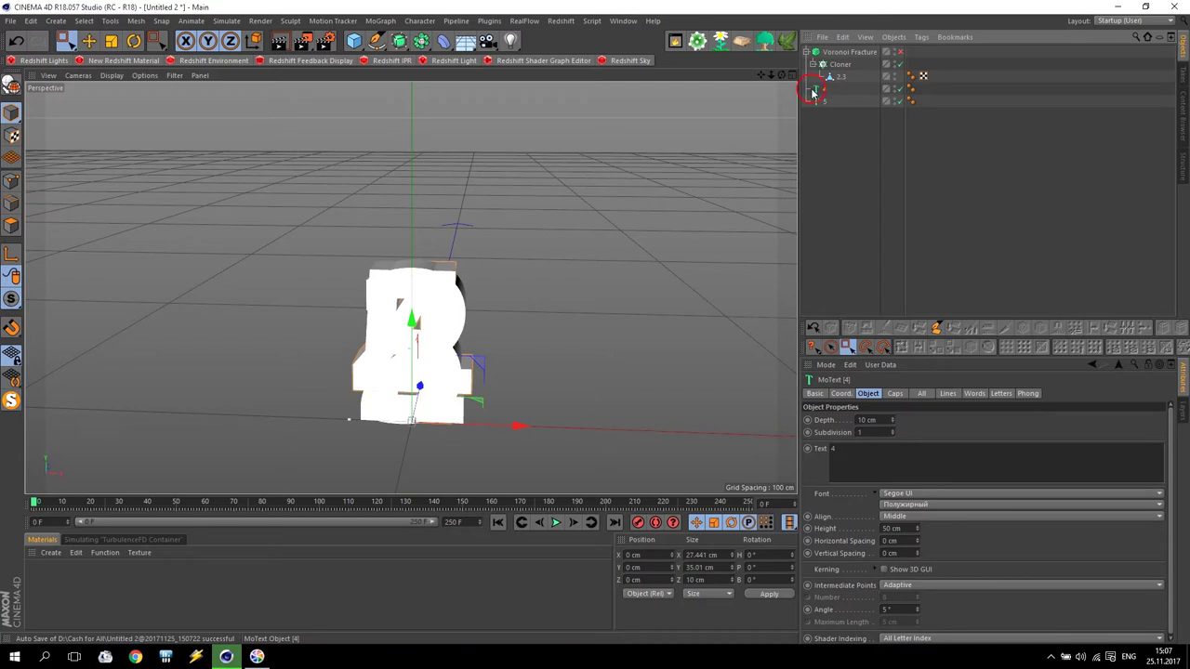
key("alt+g")
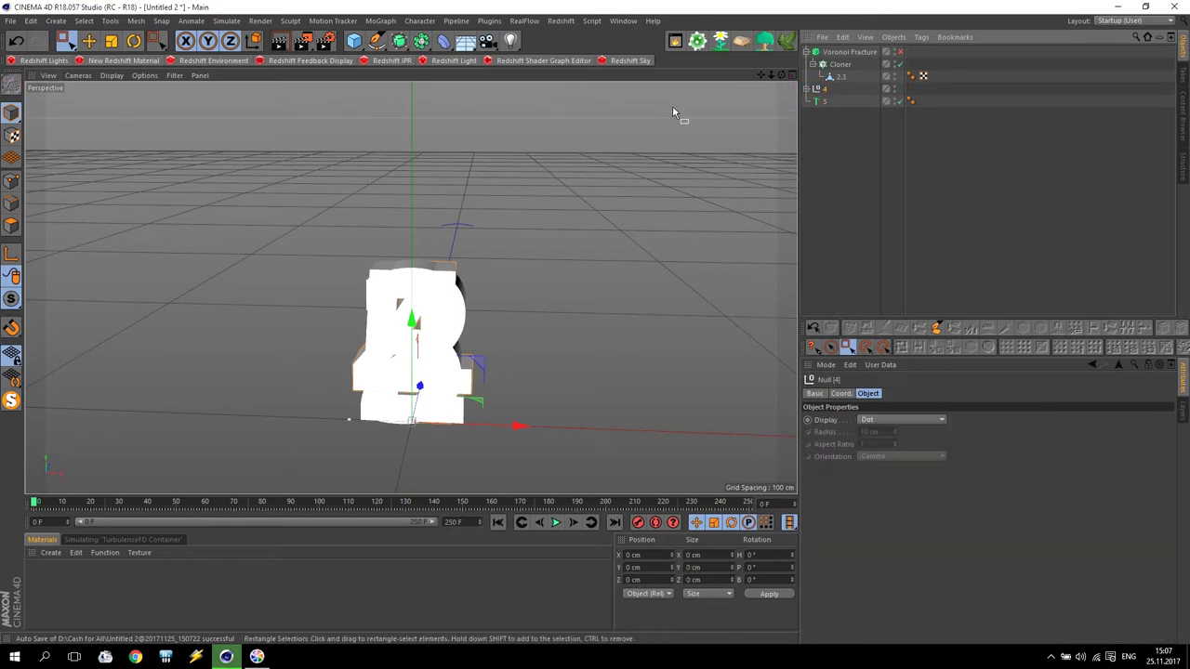
- Try to merge the 4 null and its children with Connect Objects
right_click(805, 88)
left_click(894, 389)
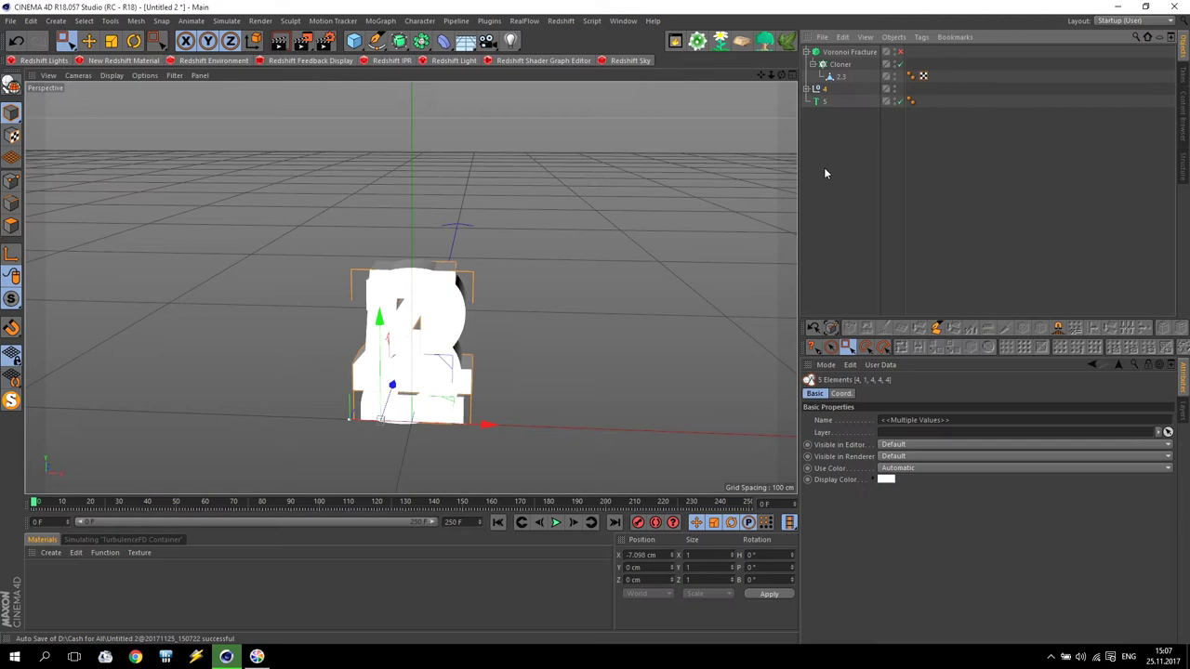
right_click(822, 90)
left_click(902, 468)
left_click(905, 469)
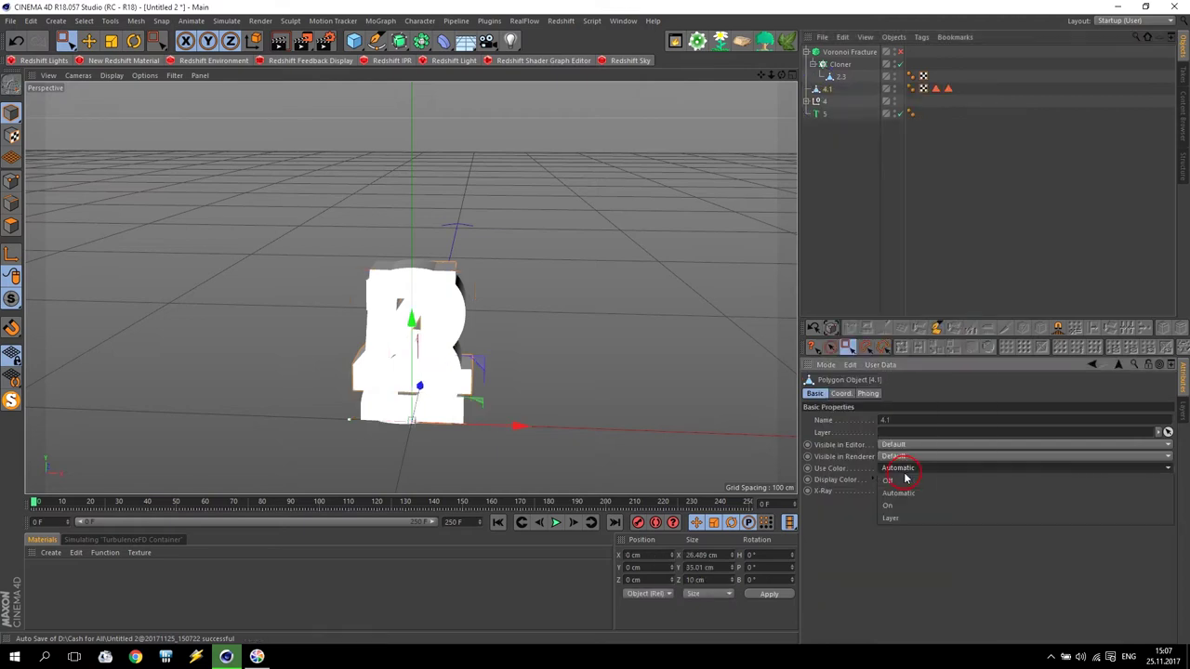
left_click(16, 40)
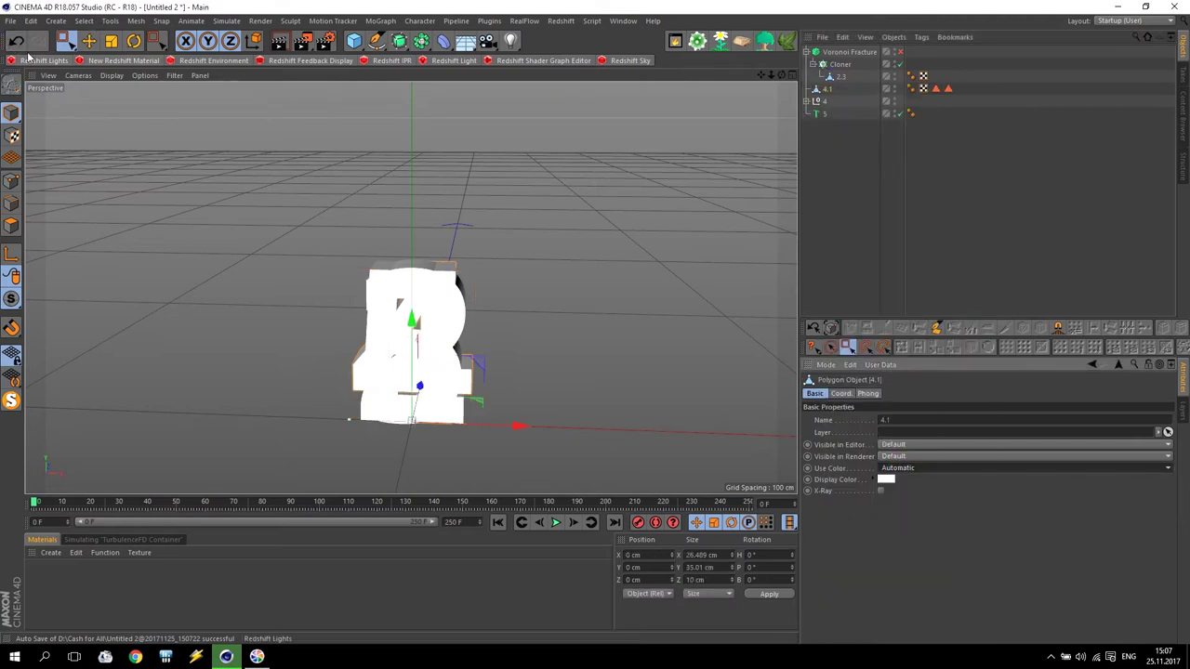
left_click(16, 40)
- Select the 4 null with its children and merge them into one polygon object with Connect Objects + Delete
right_click(821, 90)
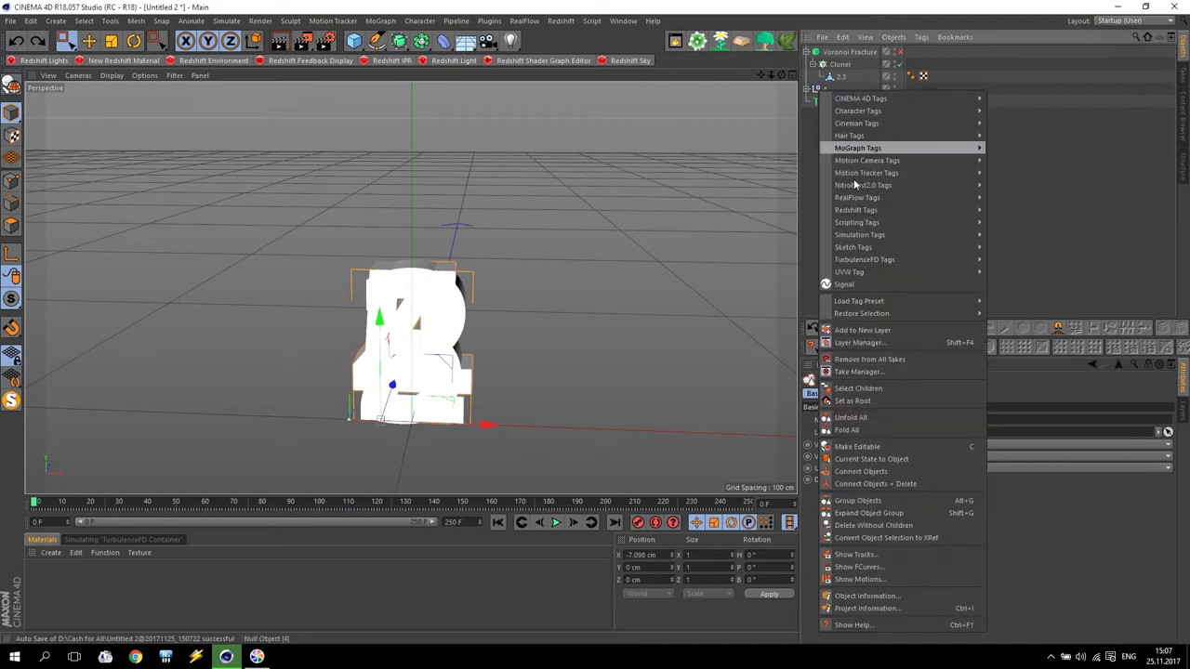
left_click(898, 387)
right_click(820, 88)
left_click(864, 482)
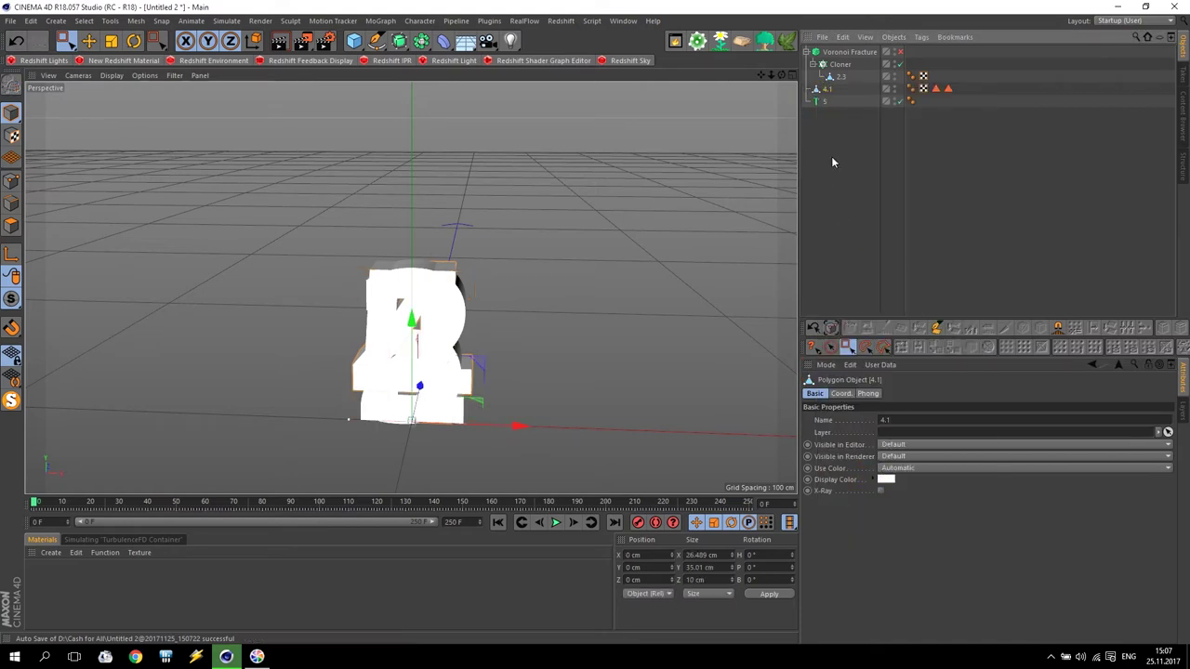
- Delete both polygon selection tags from the 4.1 polygon object
left_click(948, 91)
left_click(949, 89, "shift")
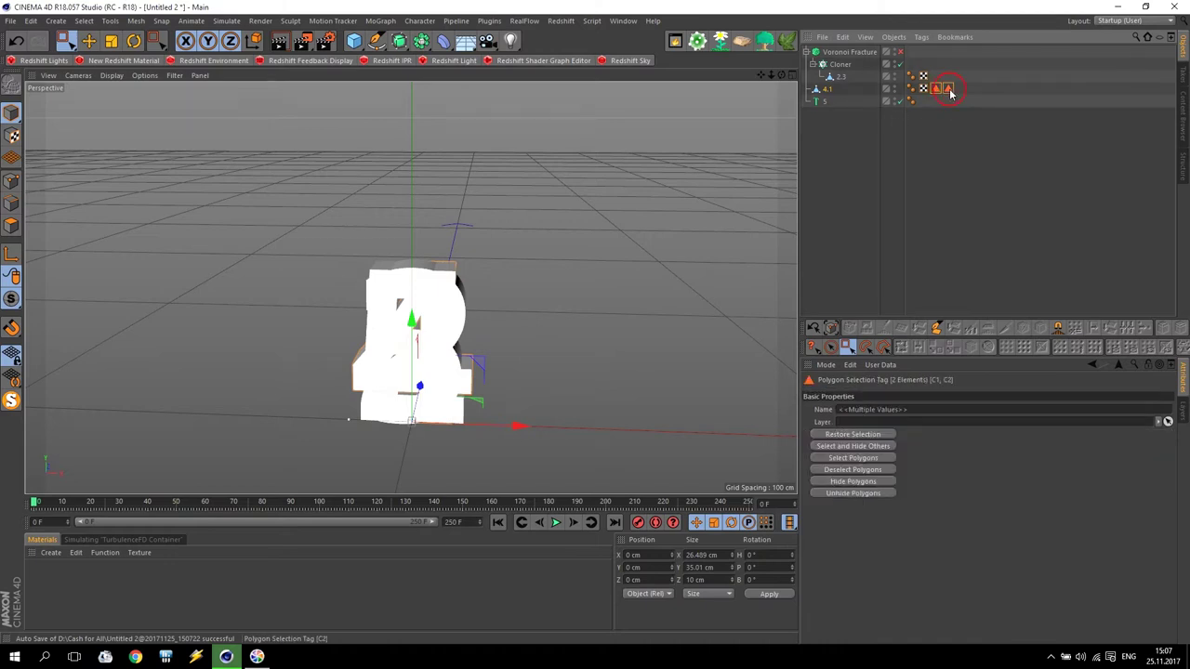
key("Delete")
- Select all points of the 4.1 mesh, run Optimize on them, and return to Model mode
left_click(828, 91)
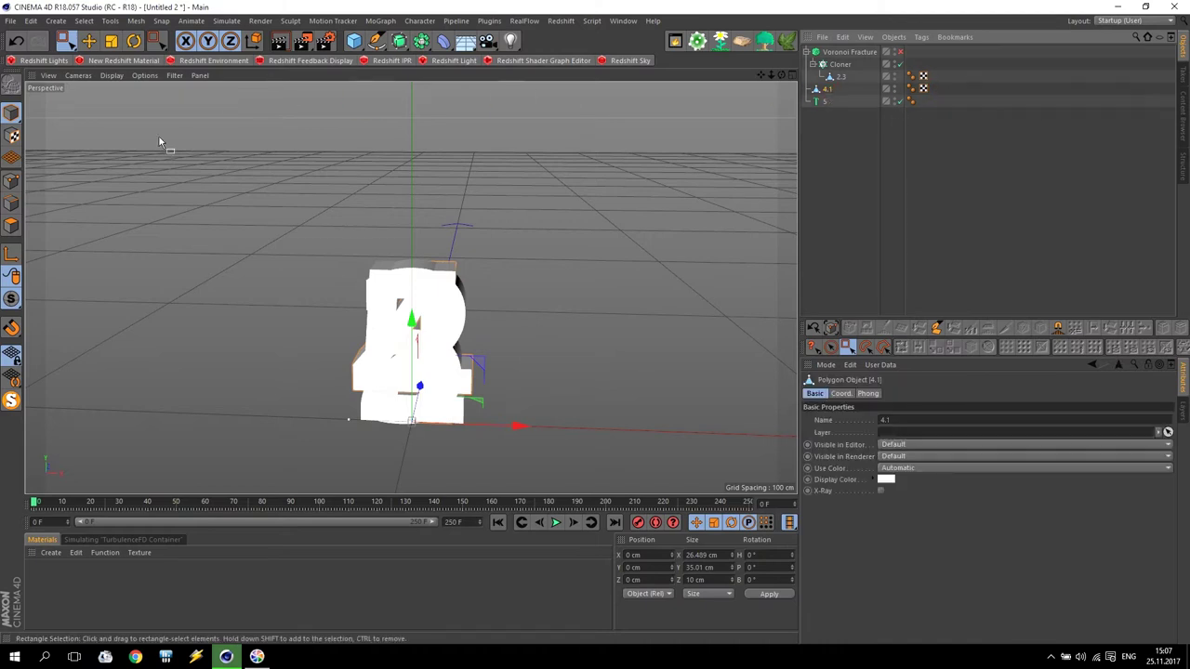
left_click_drag(216, 156, 603, 492)
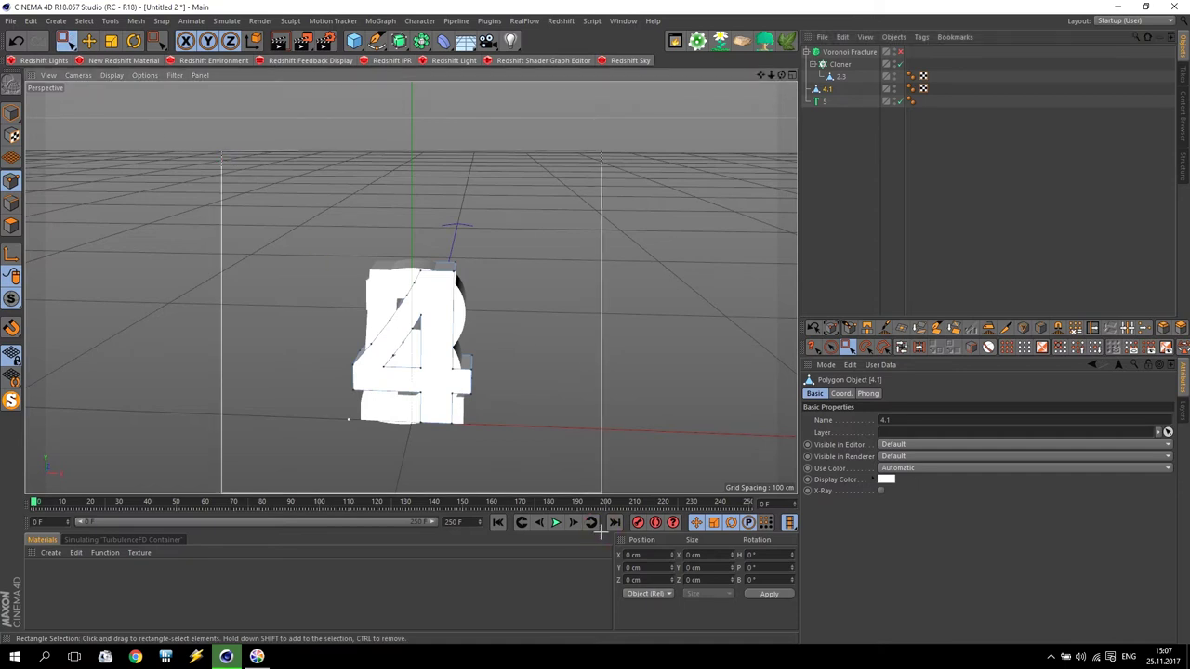
right_click(423, 295)
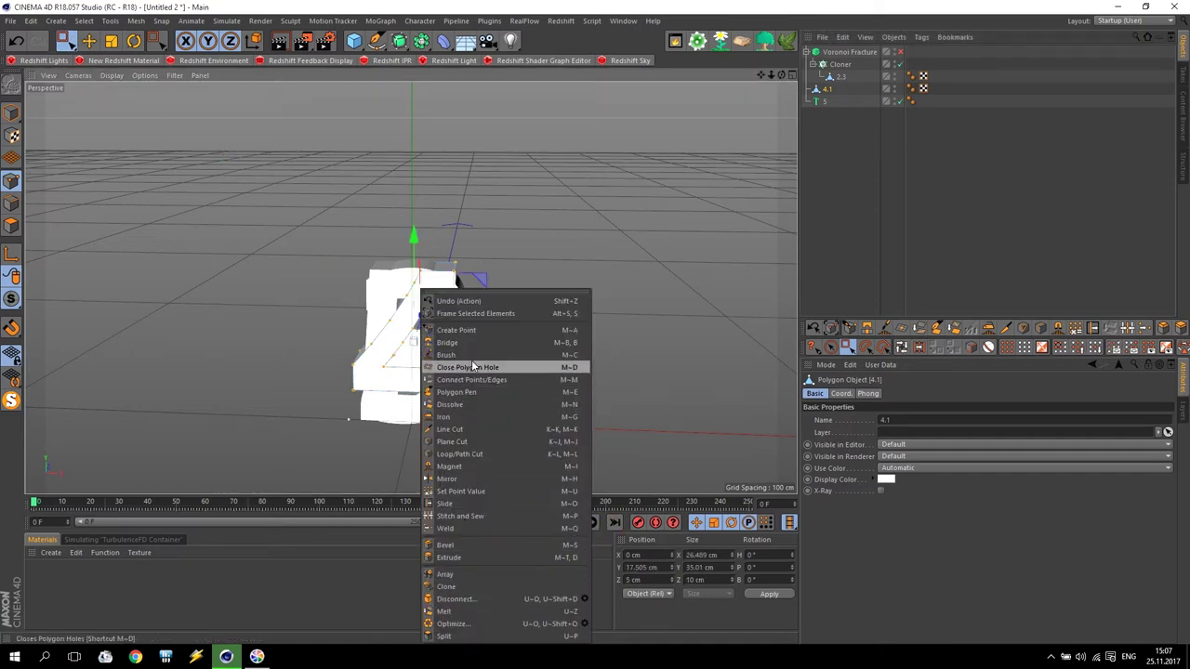
left_click(506, 623)
left_click(12, 112)
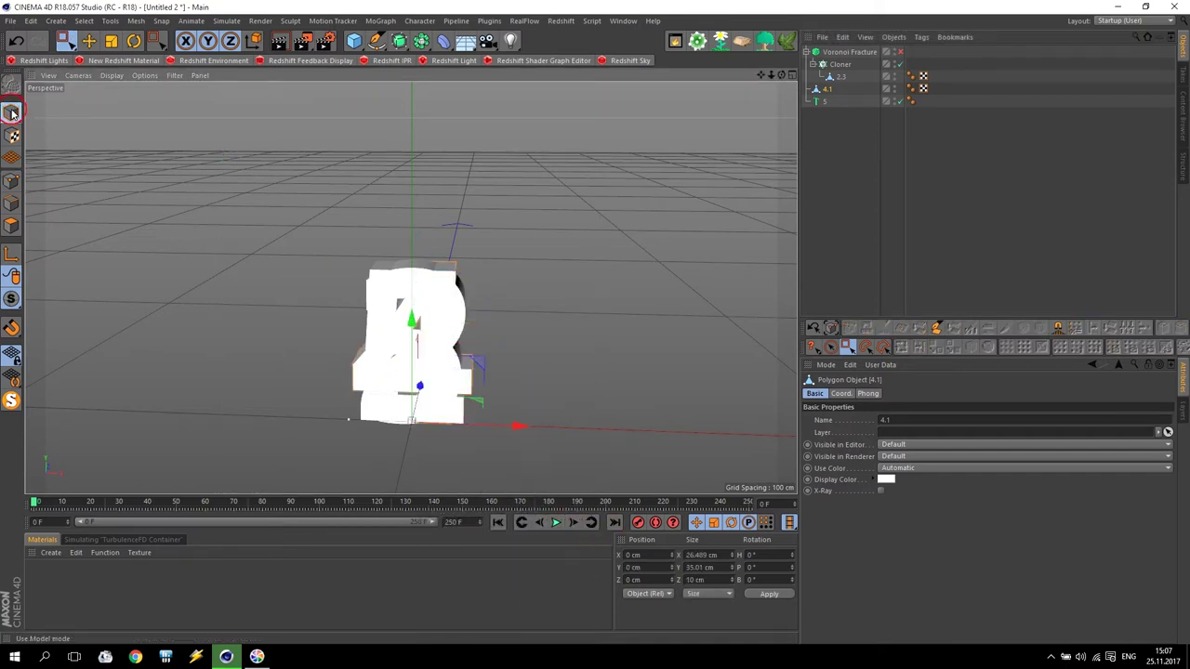
- Make the 5 MoText editable and merge it into one polygon object with Connect Objects + Delete
left_click(825, 102)
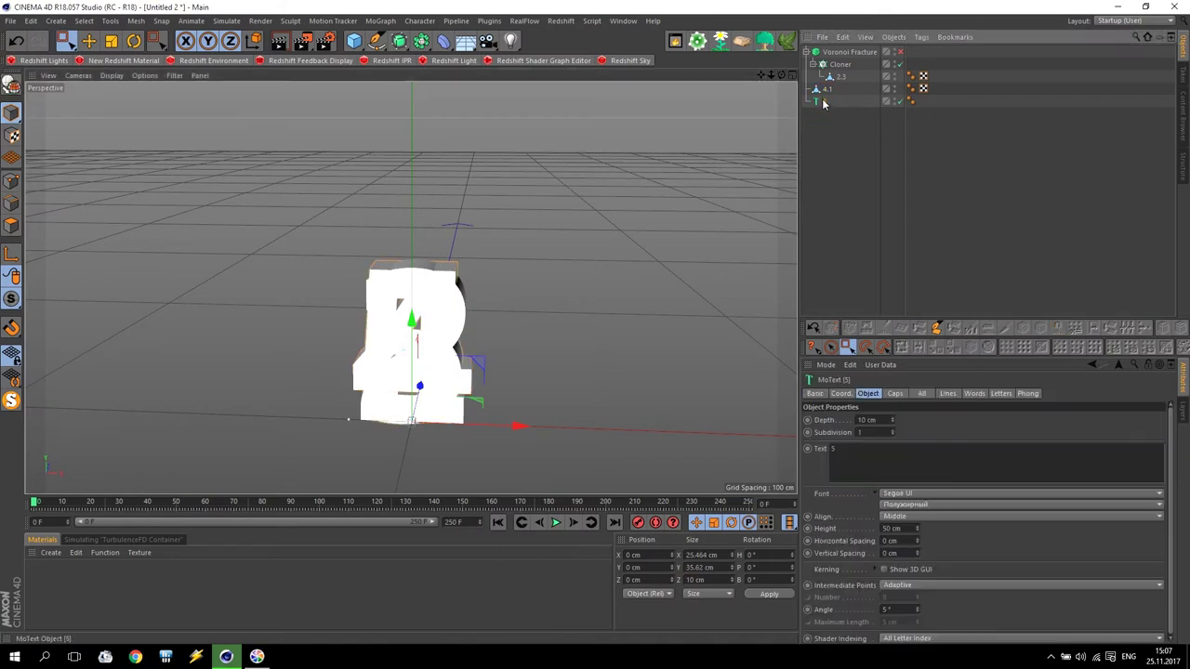
key("c")
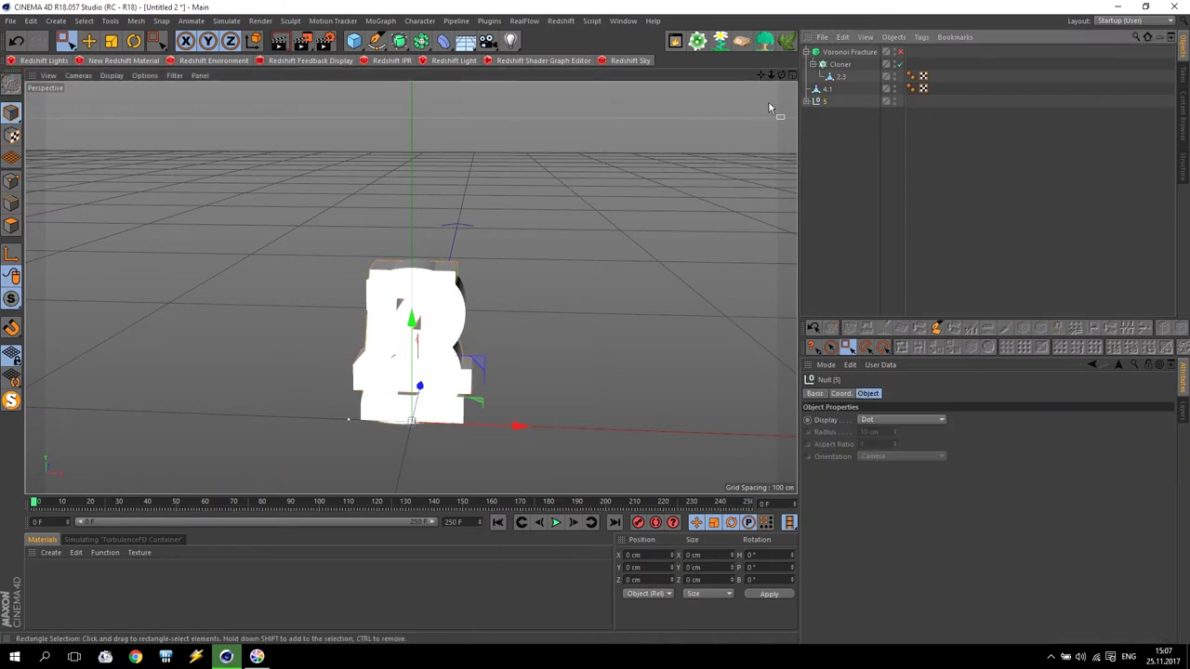
right_click(816, 102)
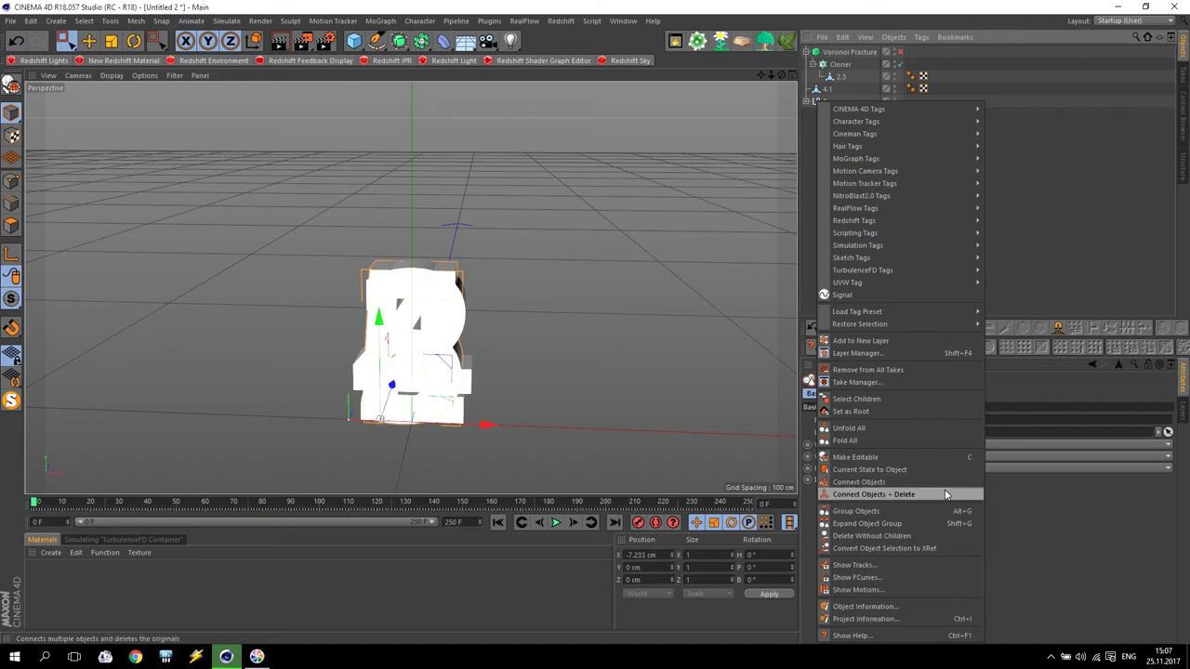
left_click(865, 493)
- Delete both polygon selection tags from the 5.1 polygon object
left_click(935, 101)
left_click(948, 101, "shift")
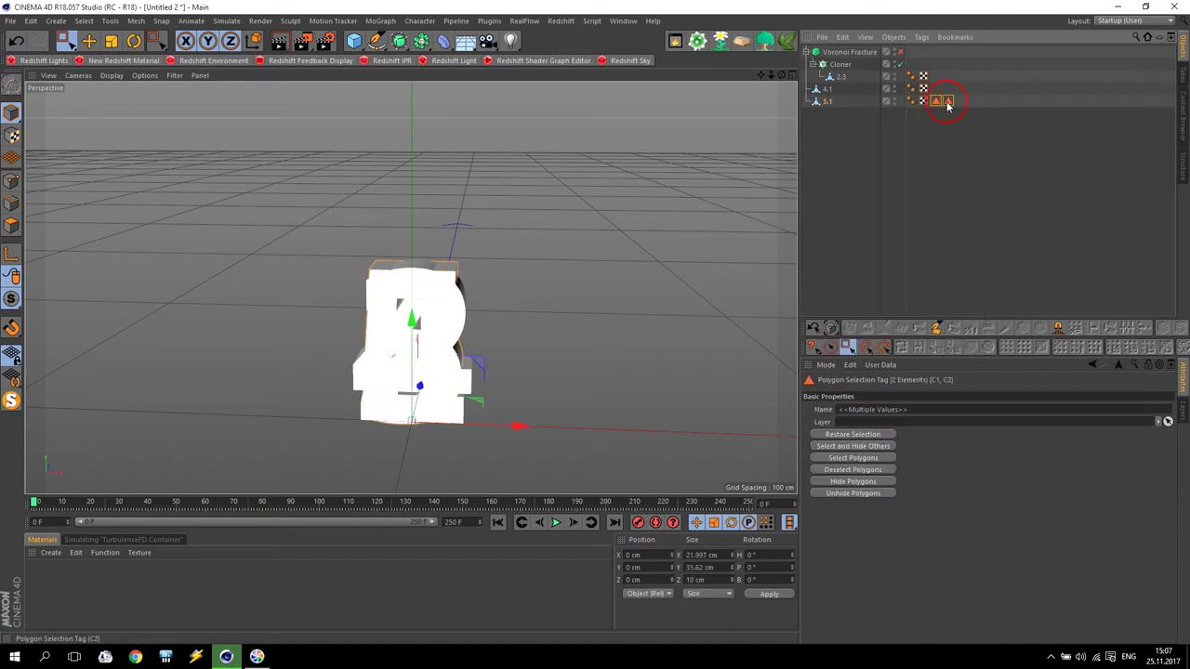
key("Delete")
- Select all points of the 5.1 mesh, run Optimize on them, and return to Model mode
left_click(591, 101)
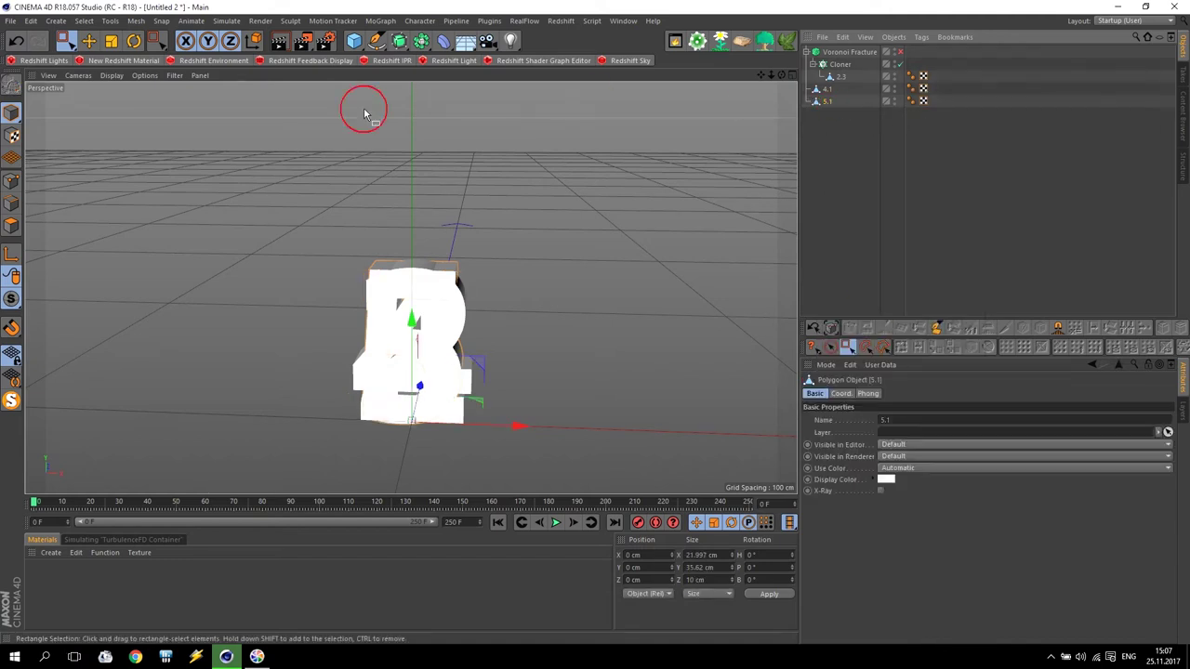
left_click(11, 181)
left_click_drag(154, 171, 547, 485)
right_click(433, 374)
left_click(510, 623)
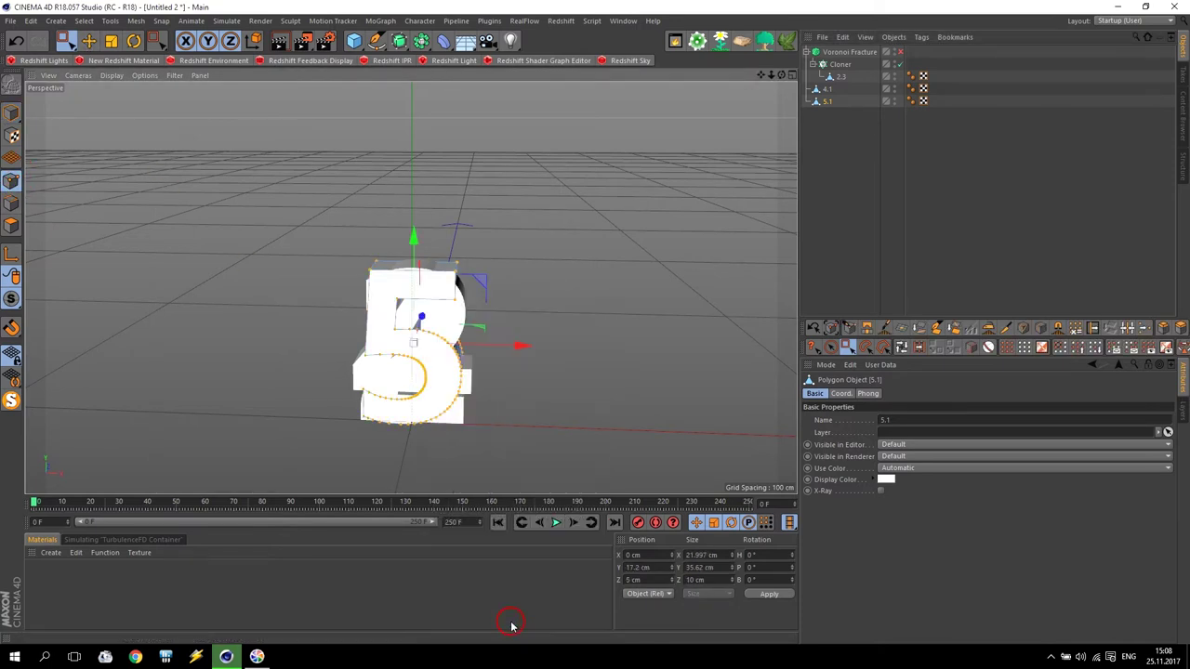
left_click(807, 112)
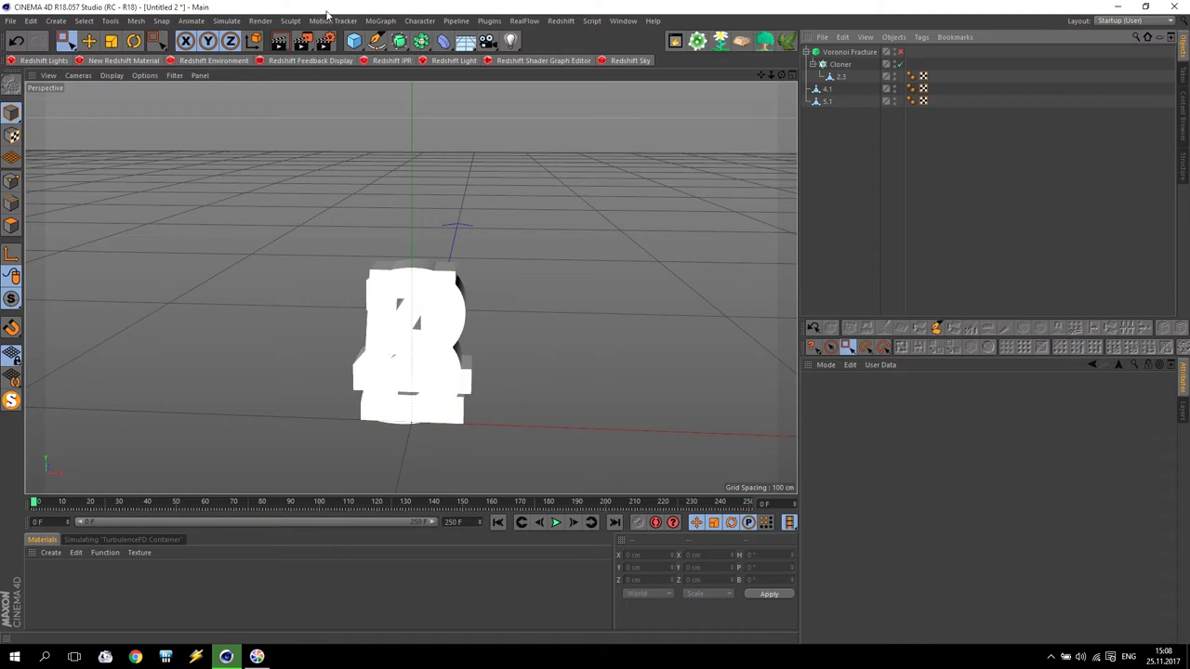
- Add a MoGraph Cloner and place the 4.1 mesh inside it
left_click(337, 21)
mouse_move(380, 21)
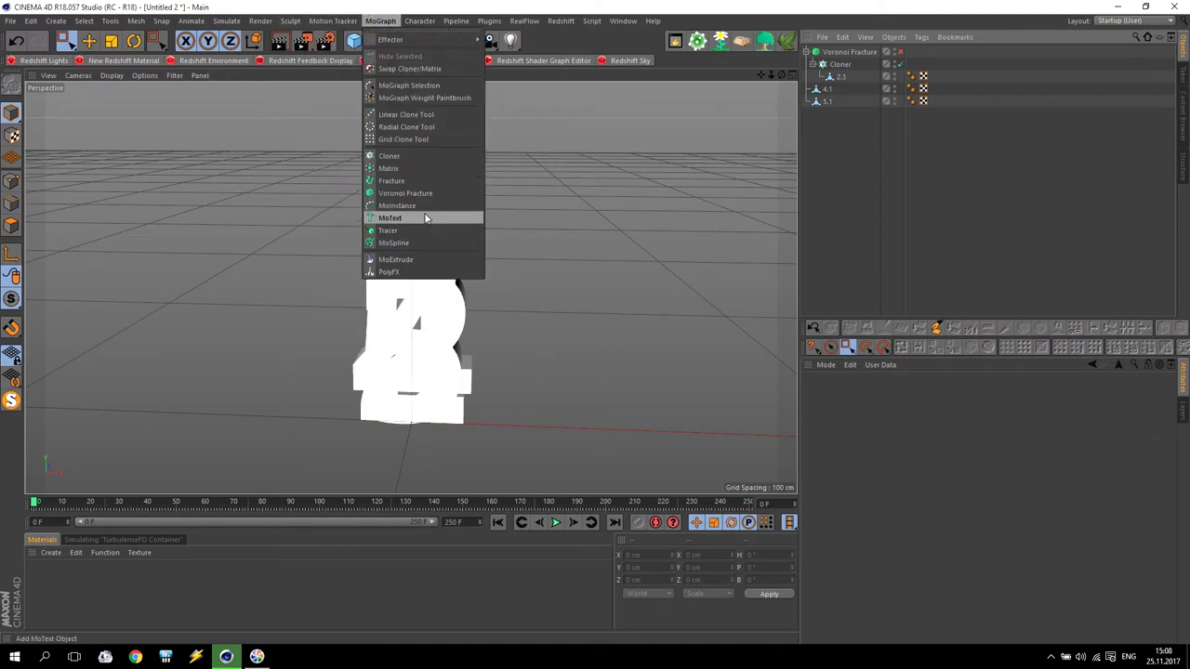
left_click(398, 157)
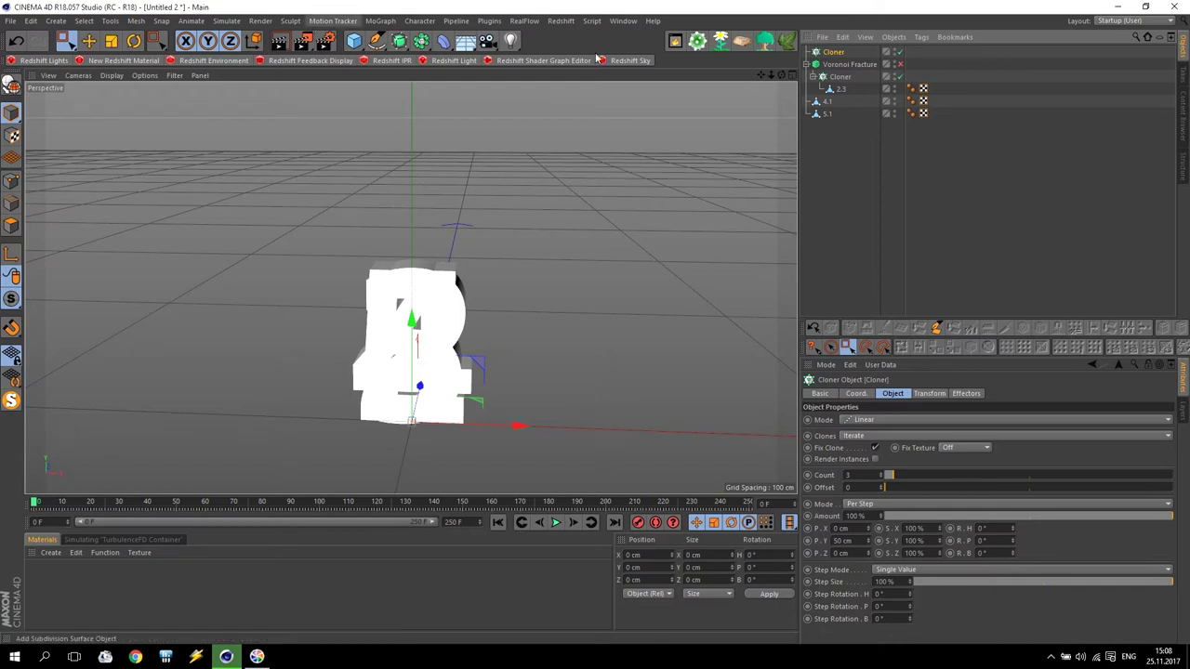
left_click_drag(815, 102, 832, 58)
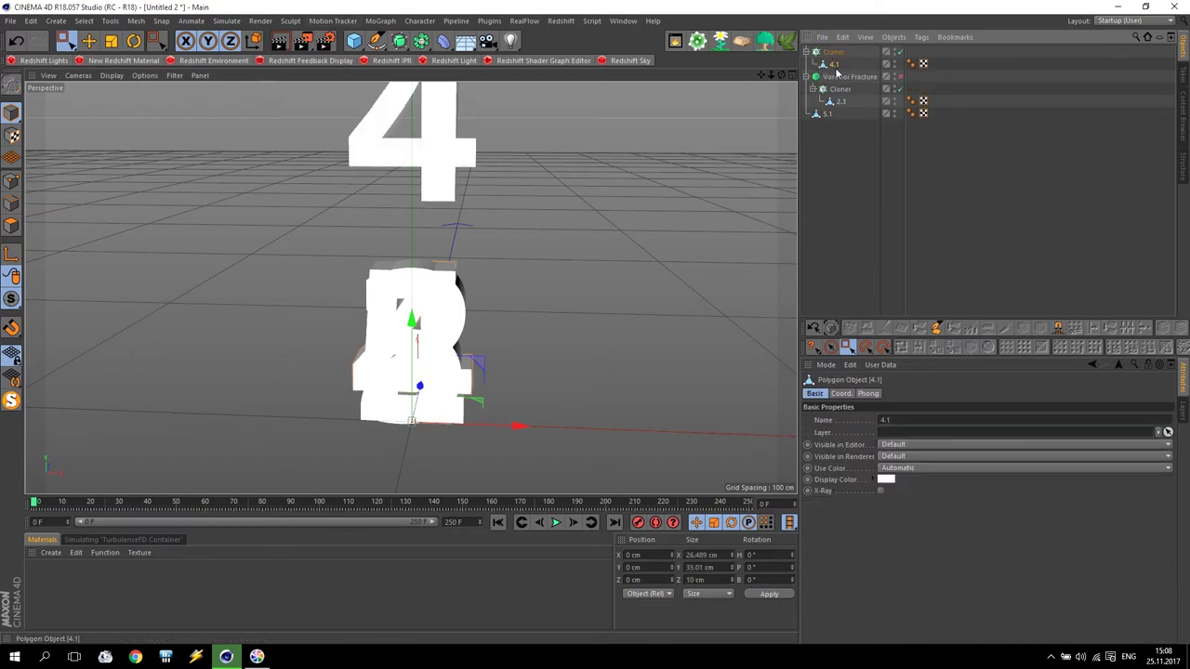
- Add a Voronoi Fracture and place the Cloner containing 4.1 inside it
left_click(381, 21)
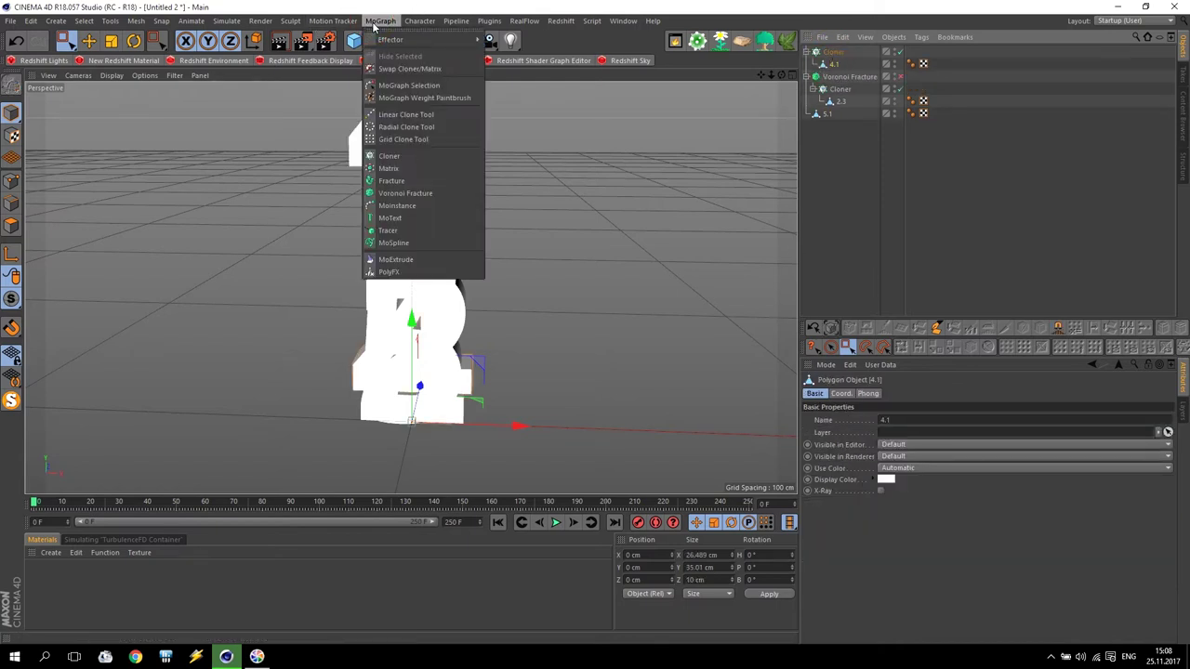
left_click(439, 189)
left_click_drag(844, 59, 846, 56)
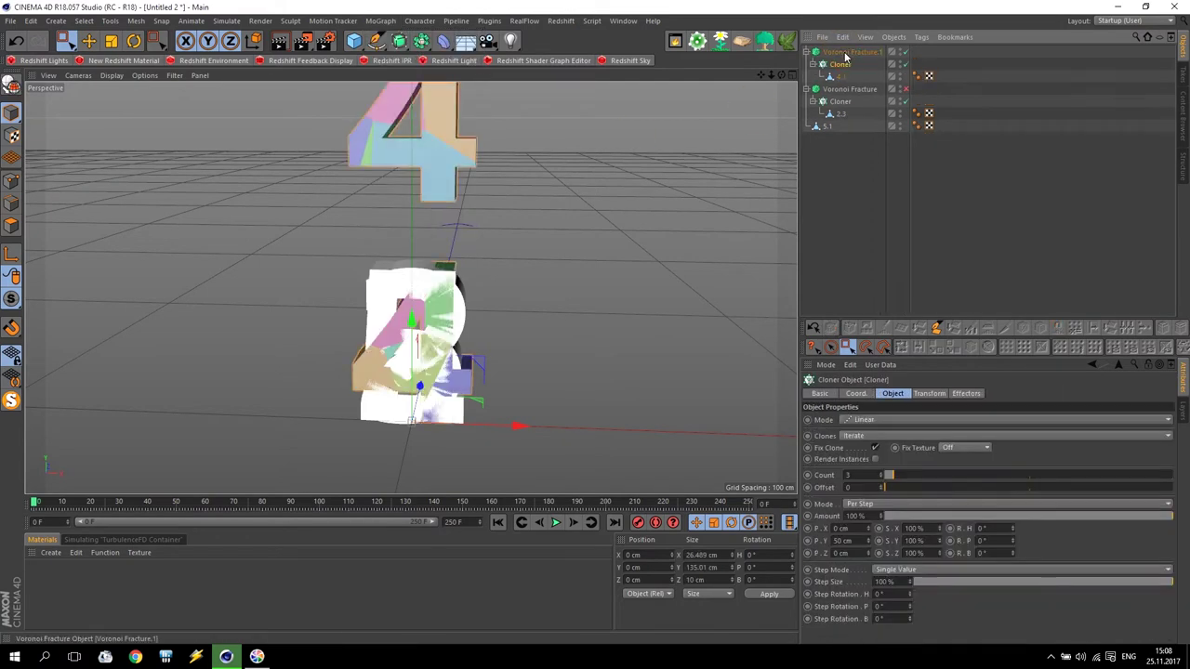
- Add another Cloner and place the 5.1 mesh inside it
left_click(380, 20)
left_click(398, 170)
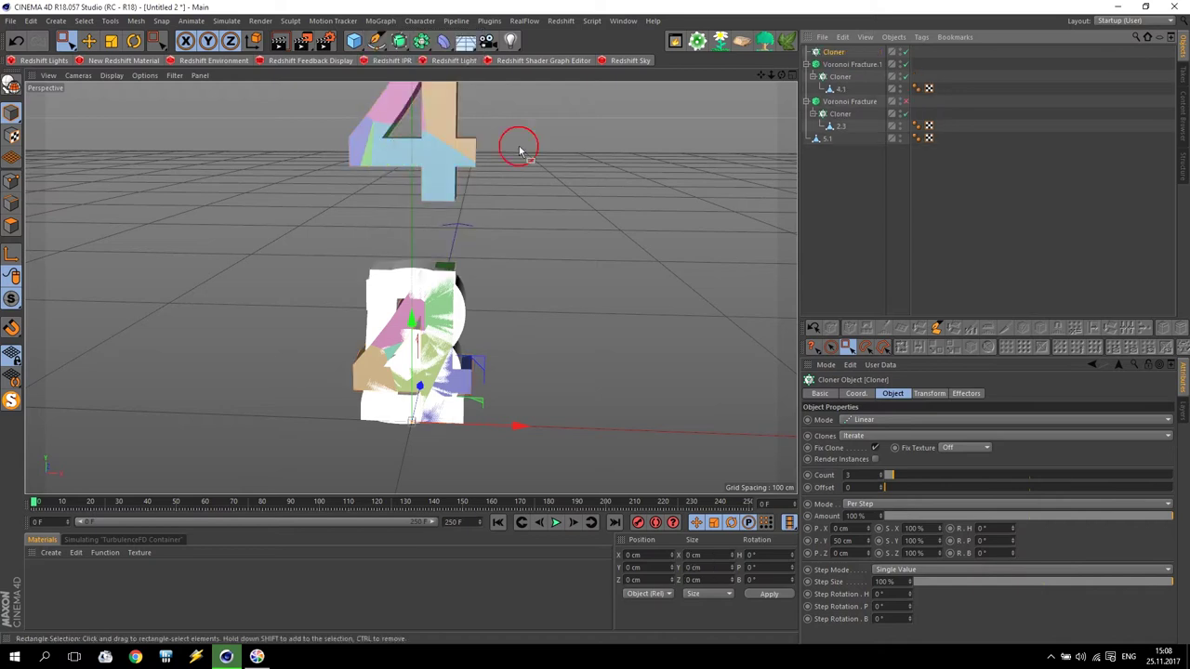
left_click_drag(834, 53, 835, 54)
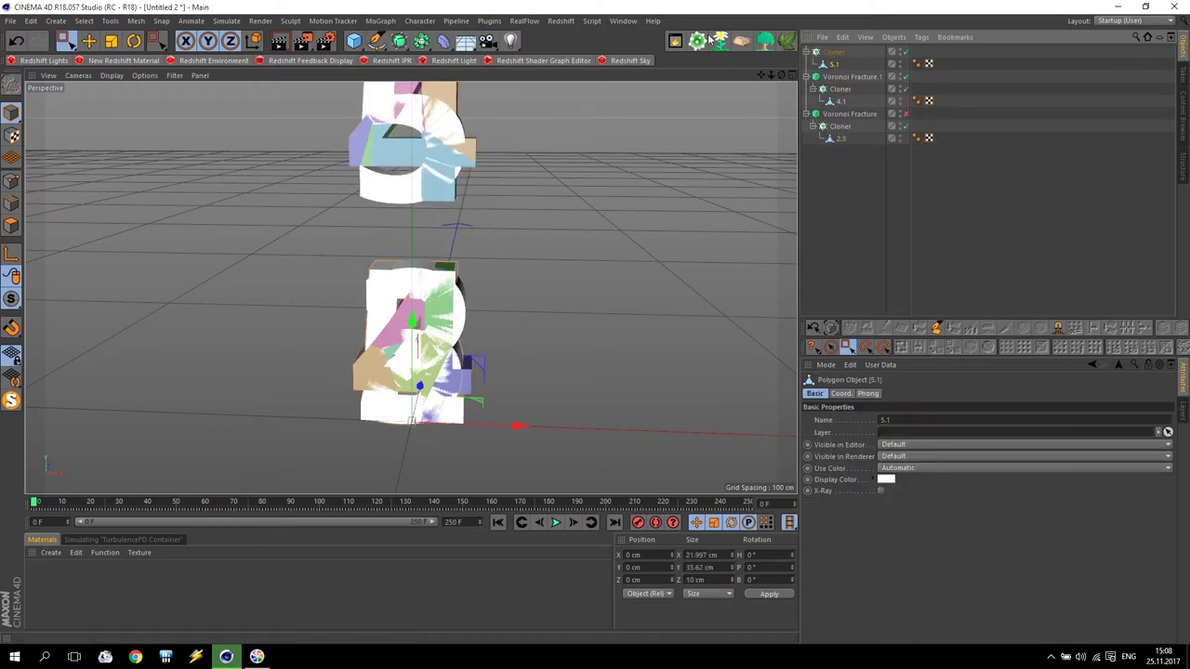
- Add another Voronoi Fracture and place the Cloner containing 5.1 inside it
left_click(339, 18)
left_click(406, 186, "alt")
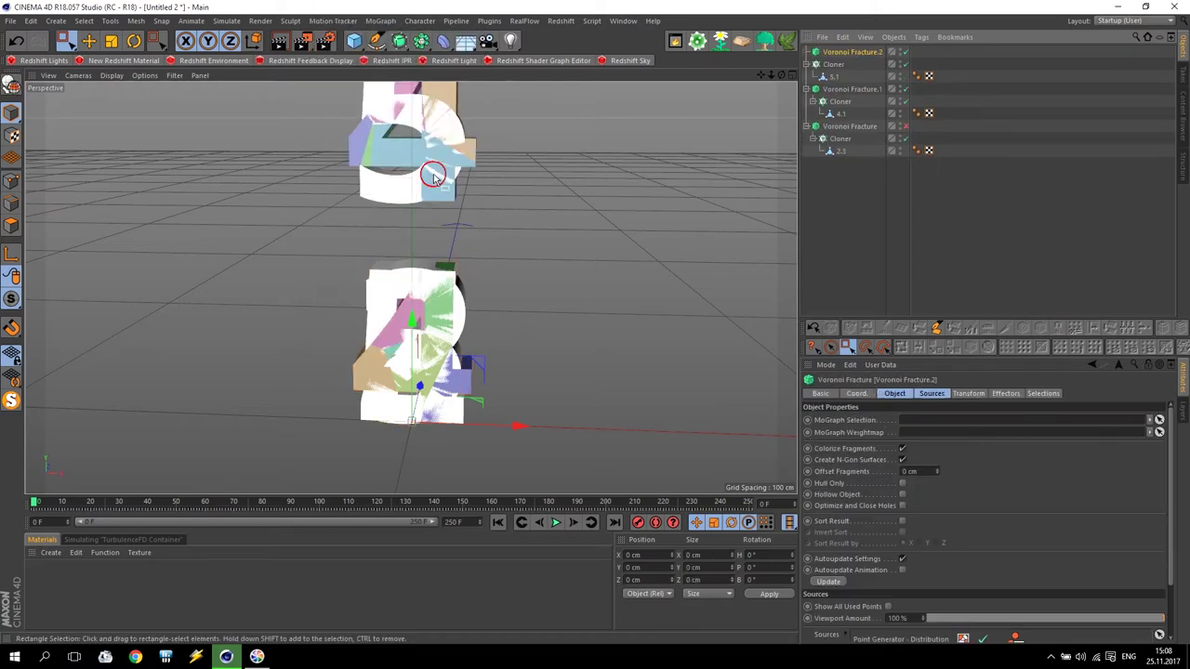
left_click(839, 63)
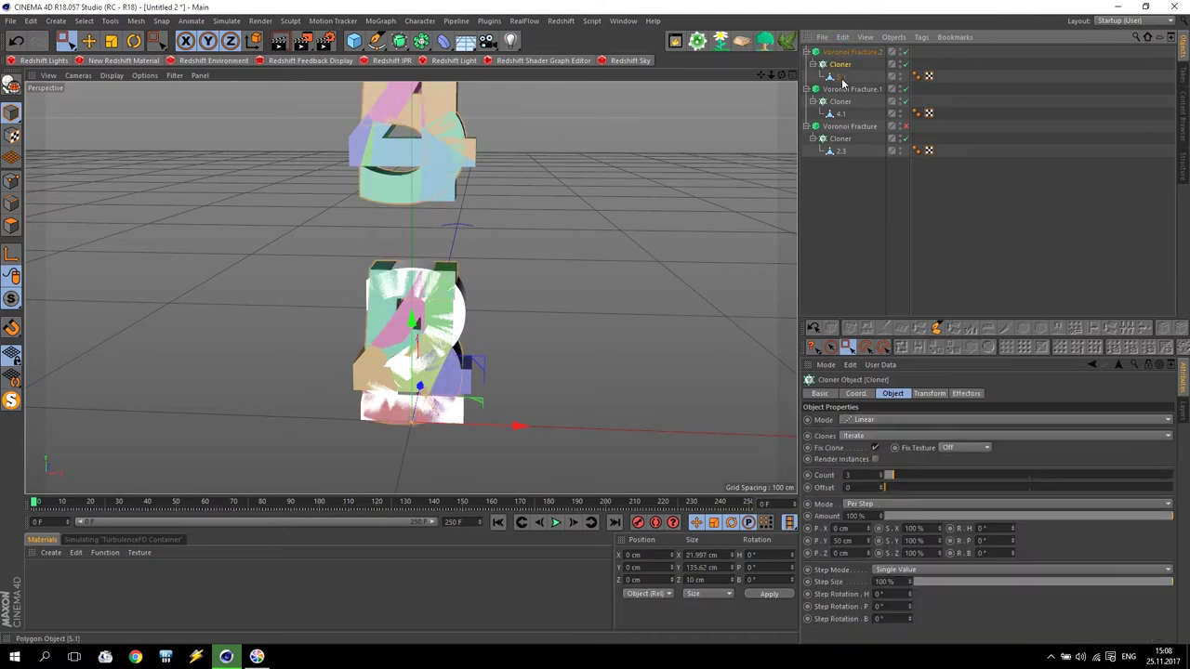
- Rename the Voronoi Fracture holding the 2.3 mesh as 2
double_click(849, 127)
type("2")
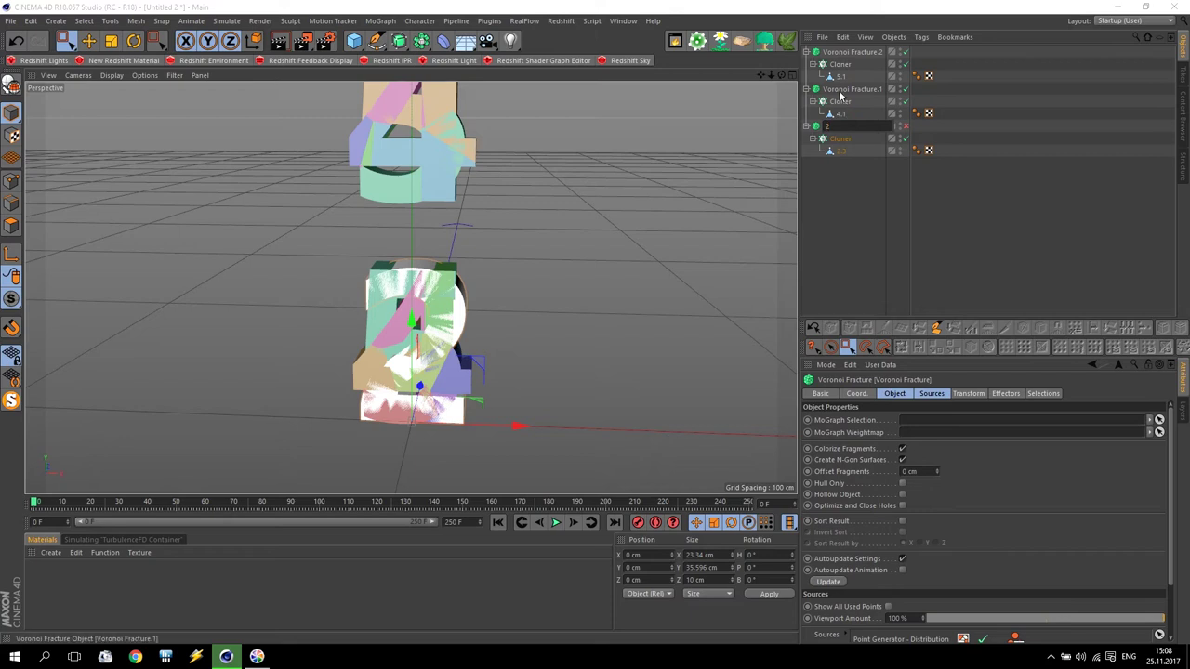
- Rename the Voronoi Fracture holding 4.1 as 3 and the one holding 5.1 as 4
left_click(839, 89)
double_click(839, 89)
type("3")
left_click(859, 152)
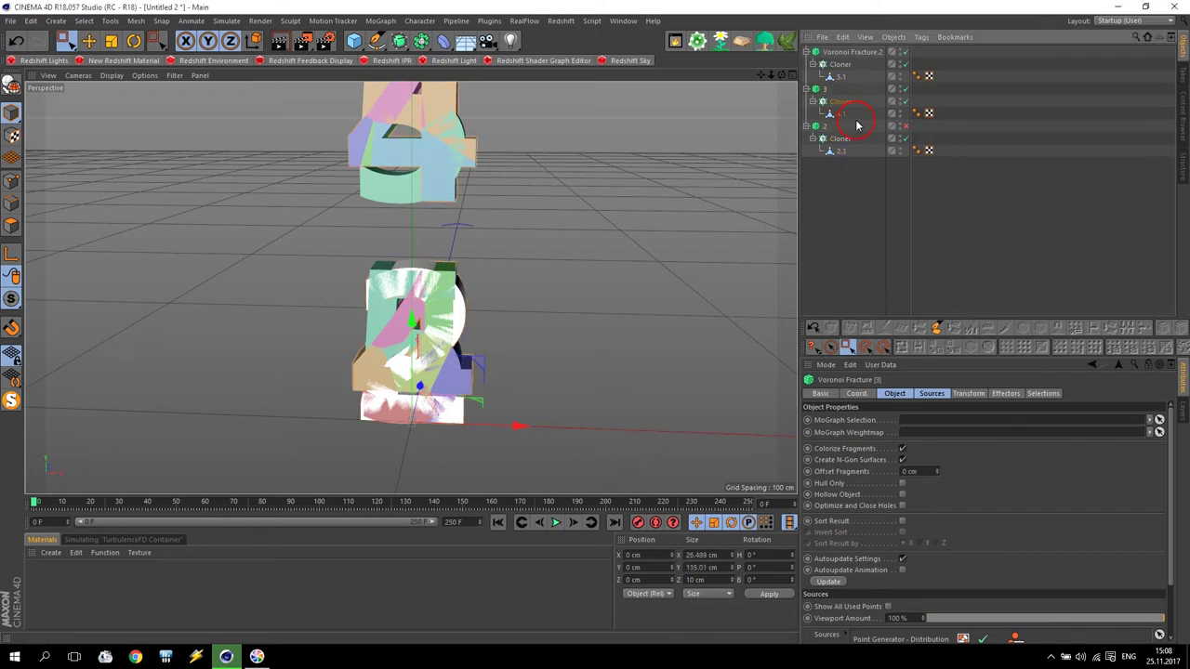
double_click(853, 52)
type("4")
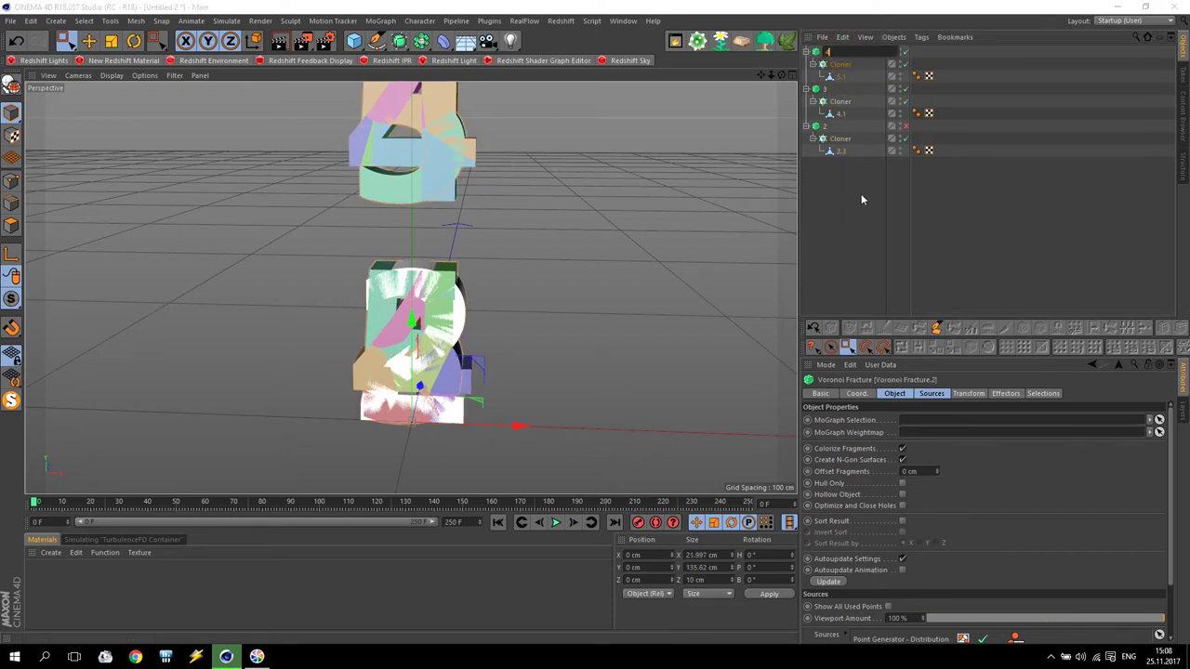
left_click(861, 194)
- Rename the Voronoi Fracture holding 4.1 as 4 and the one holding 5.1 as 5
left_click(827, 90)
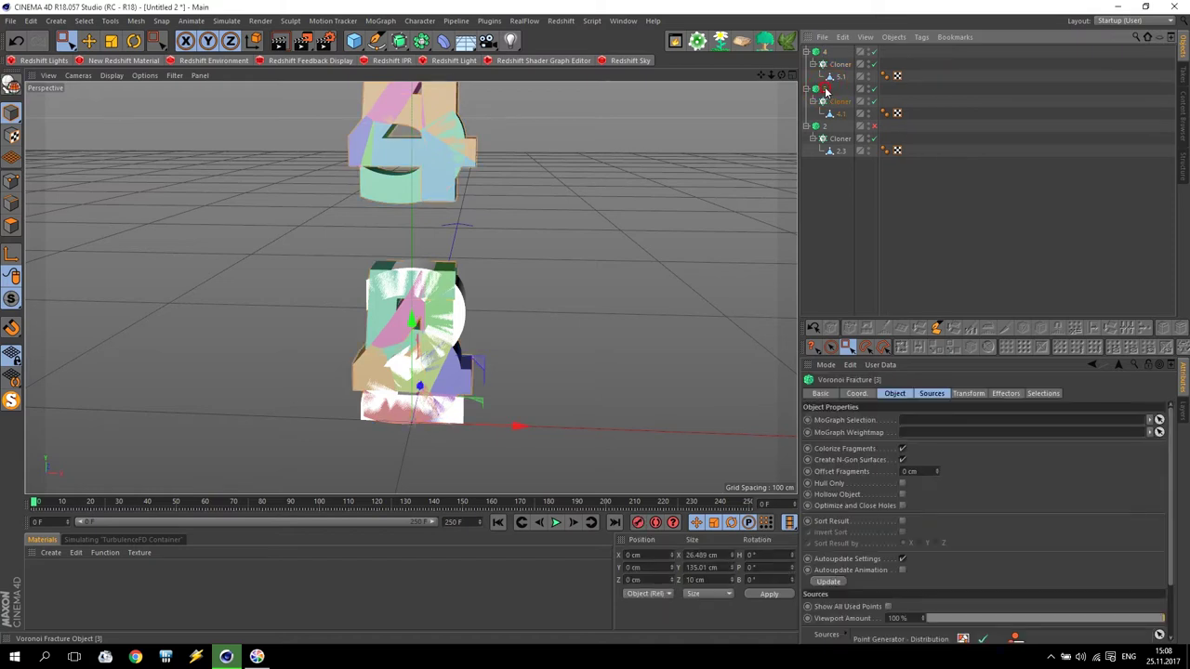
double_click(826, 89)
type("4")
key("Return")
double_click(826, 52)
type("1")
key("Return")
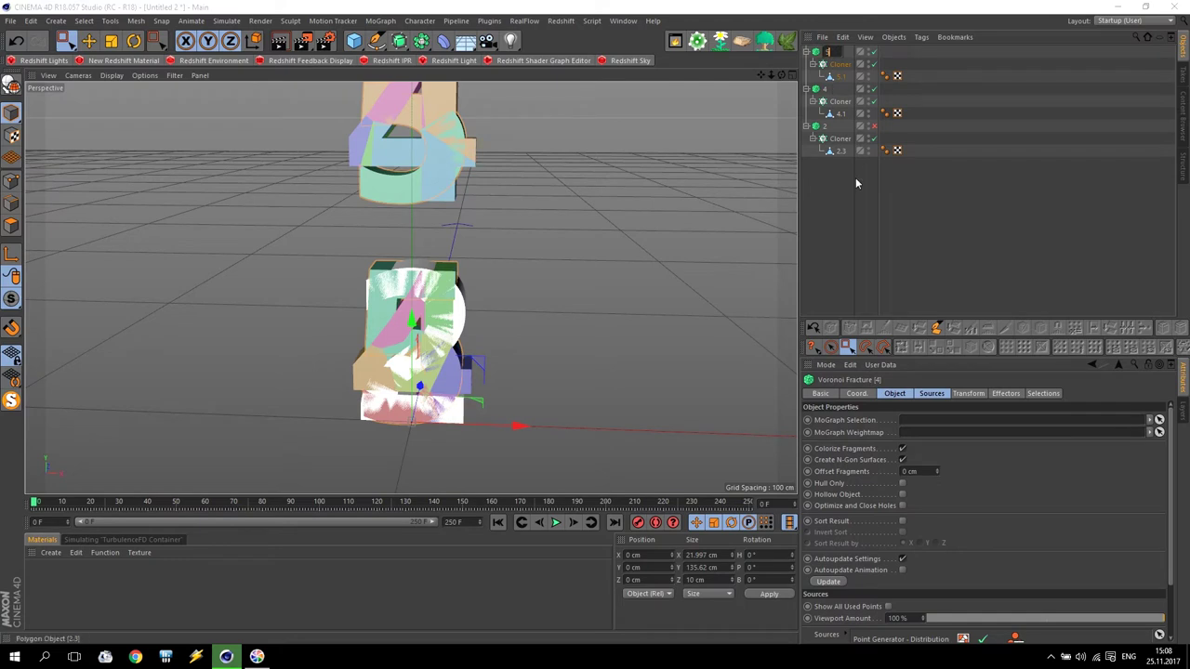
- Set the Cloner count to 1 for digits 5 and 4, and disable their two Voronoi Fractures
left_click(840, 64)
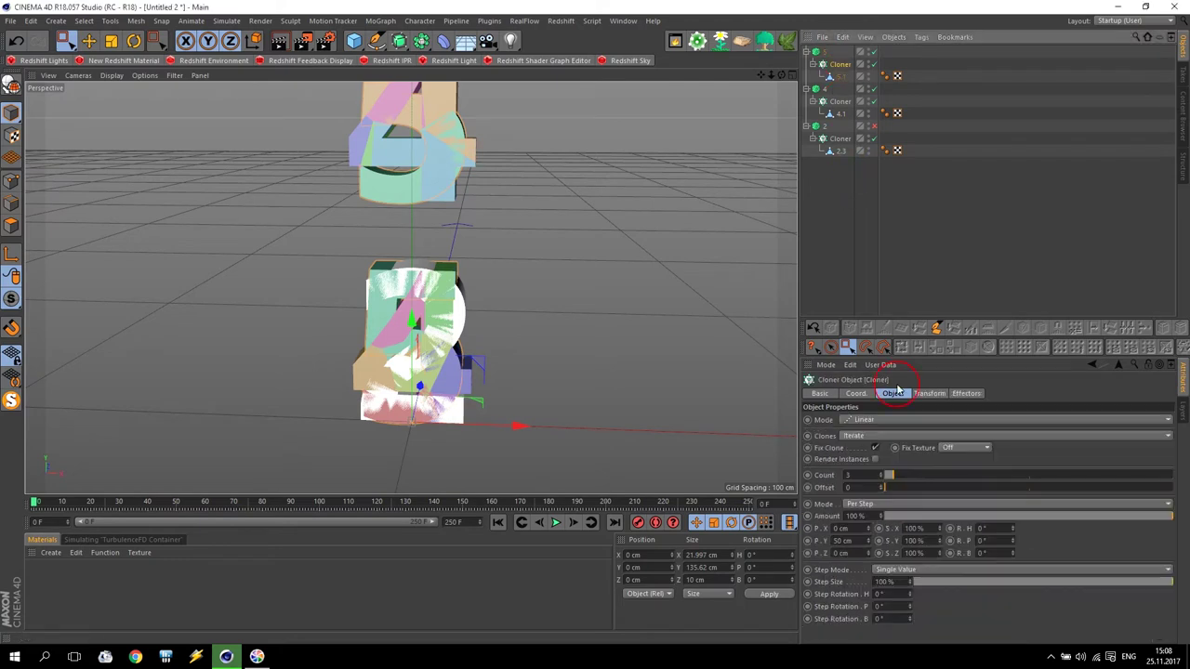
left_click(848, 475)
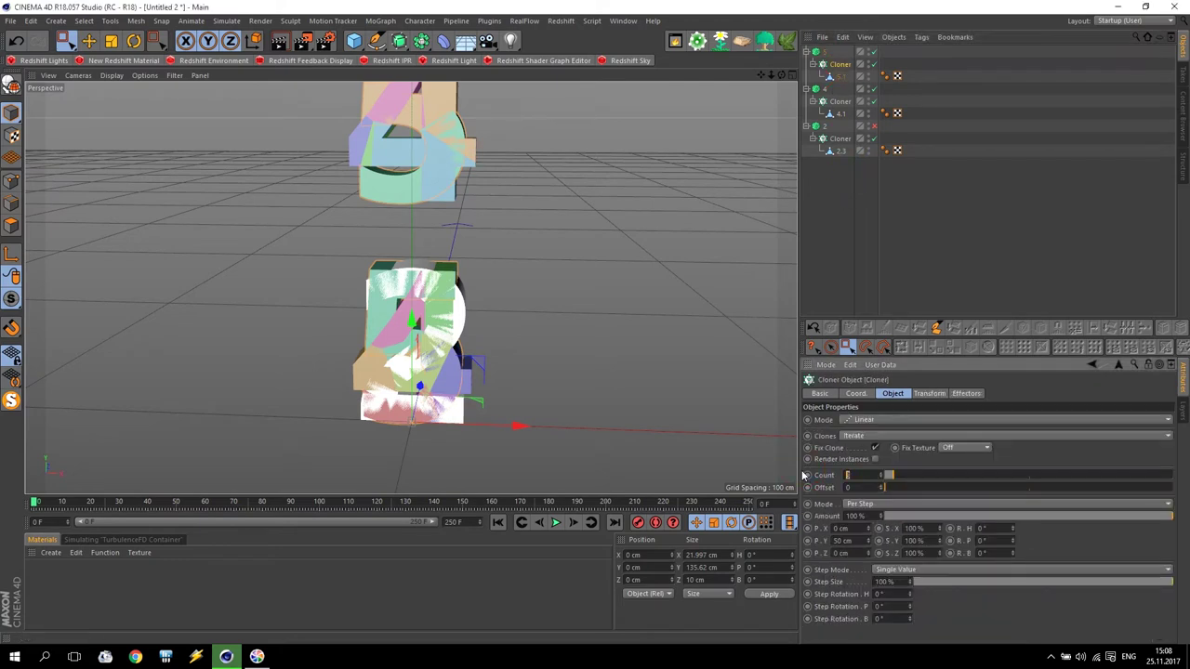
left_click(840, 102)
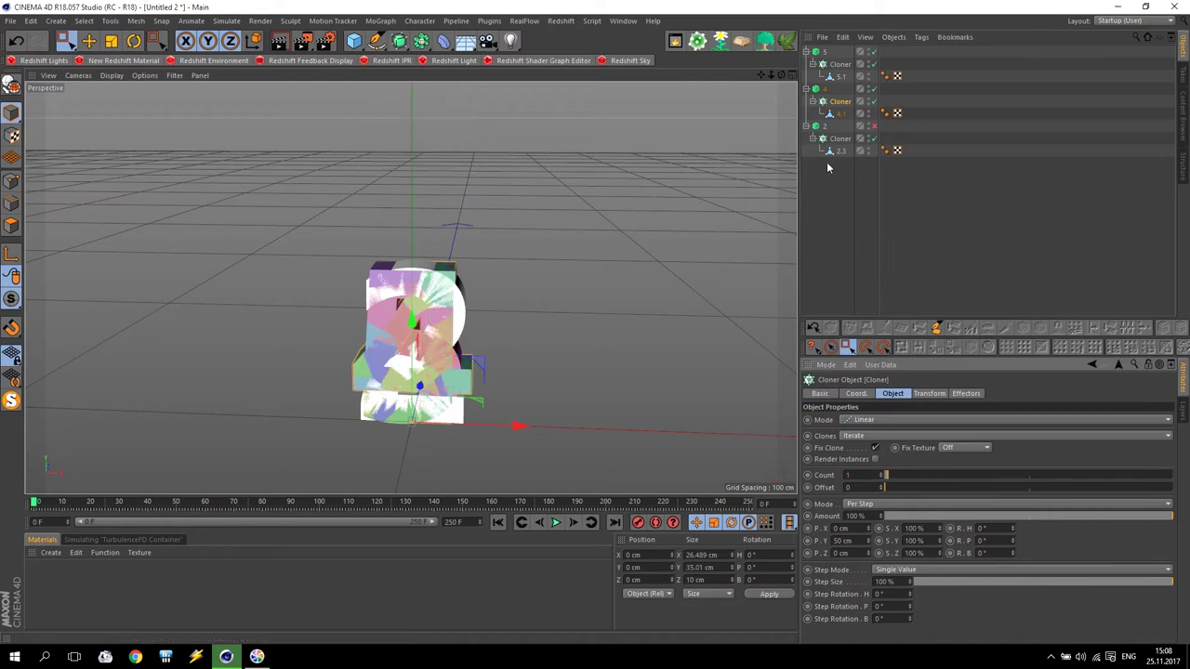
left_click(874, 90)
left_click(873, 53)
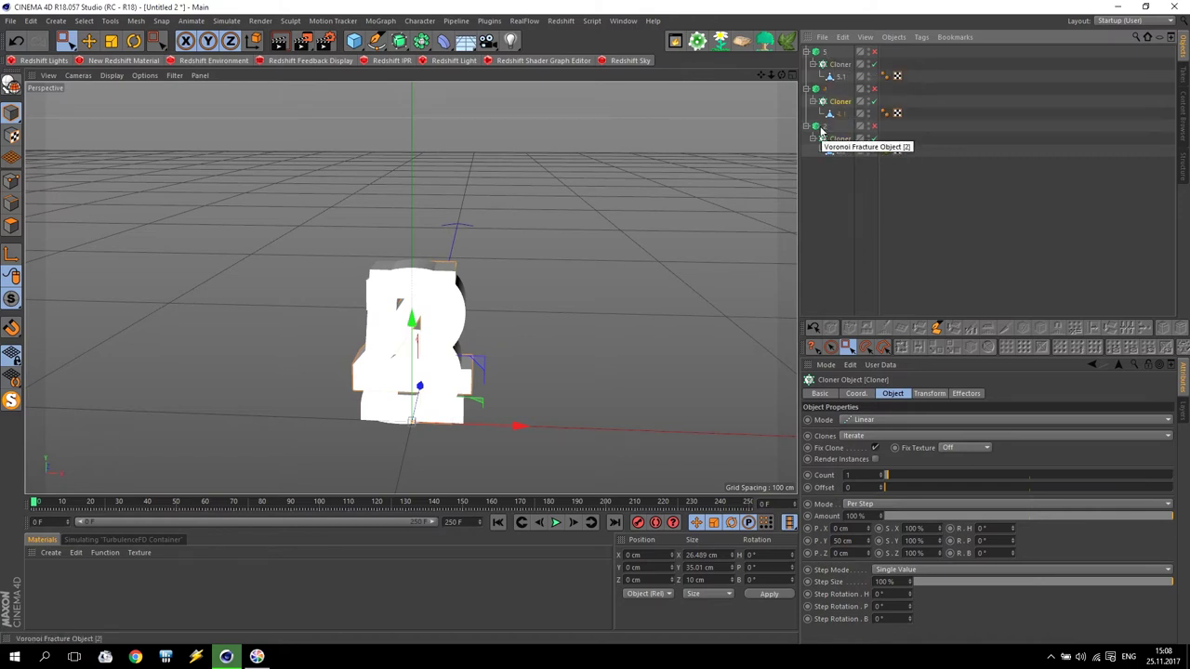
- Move fracture 2 to about X -37.33 cm and fracture 5 to about X 37.47 cm, and order the hierarchy as 2, 4, 5
left_click(822, 131)
left_click_drag(515, 430, 346, 432)
left_click(840, 63)
left_click_drag(517, 429, 675, 448)
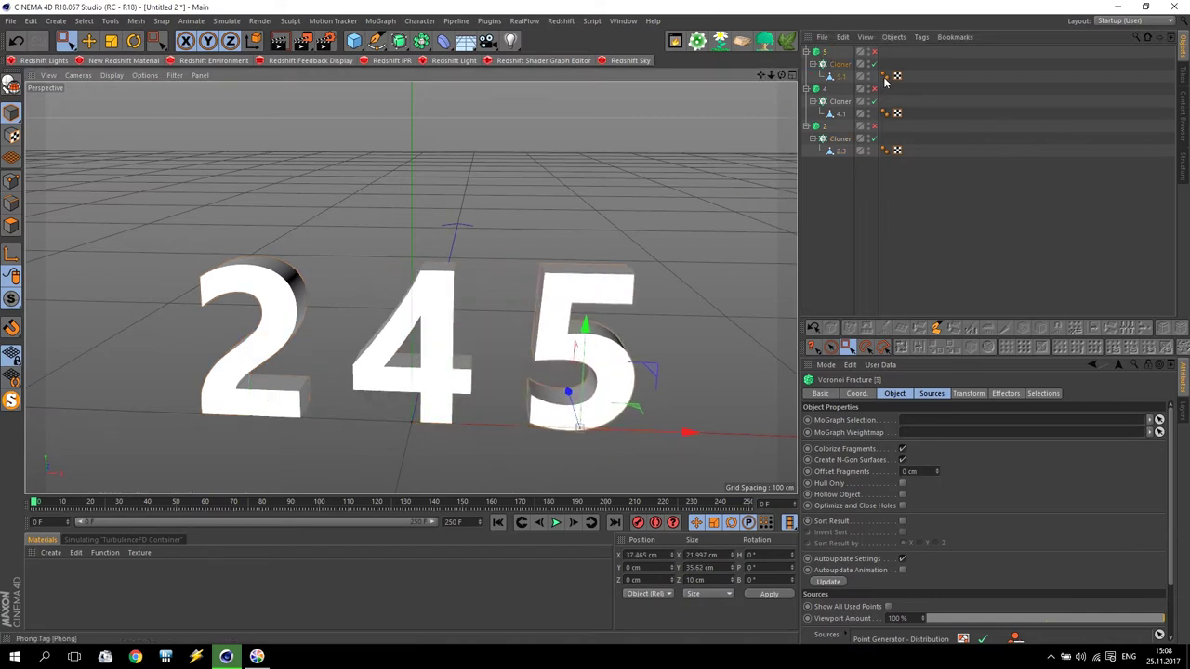
left_click_drag(818, 90, 818, 234)
- In the Front view, shift fracture 2 along X to about -41.03 cm to adjust the digit spacing
middle_click(525, 333)
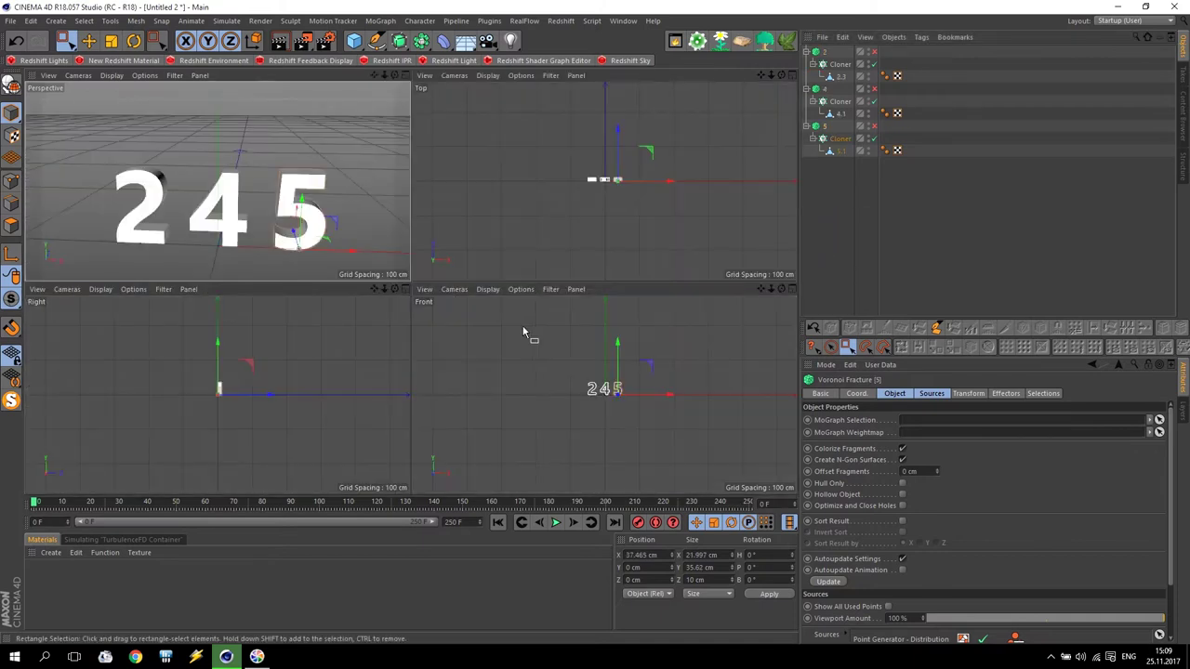
middle_click(609, 392)
scroll(353, 271, "up", 6)
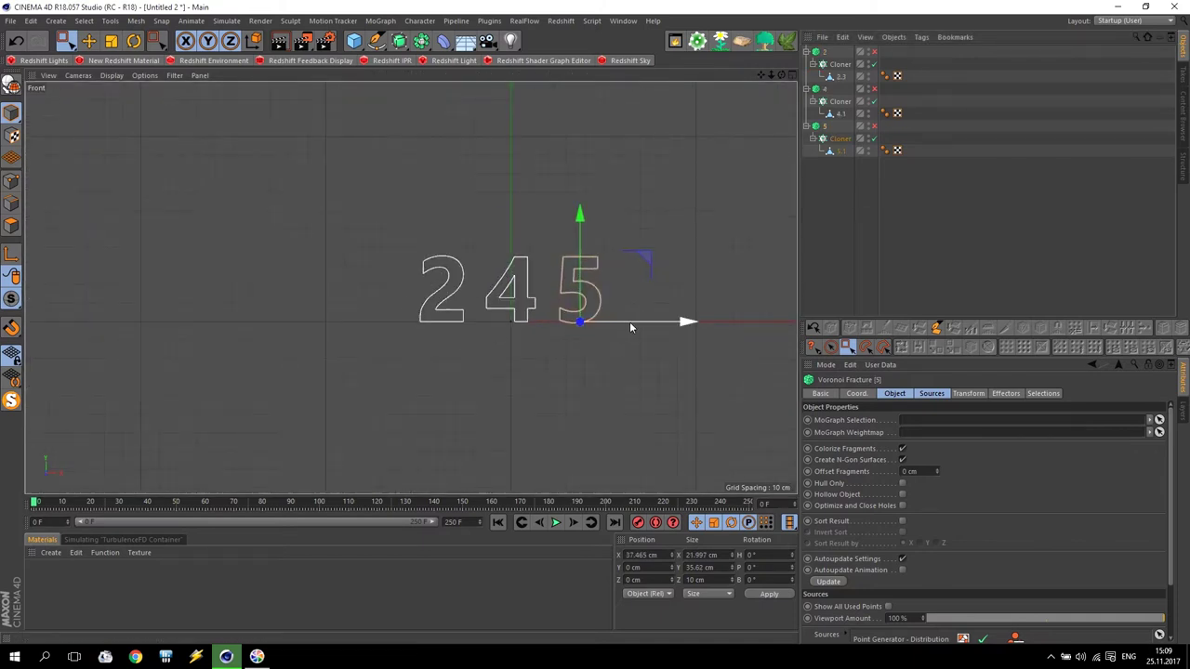
left_click(376, 279)
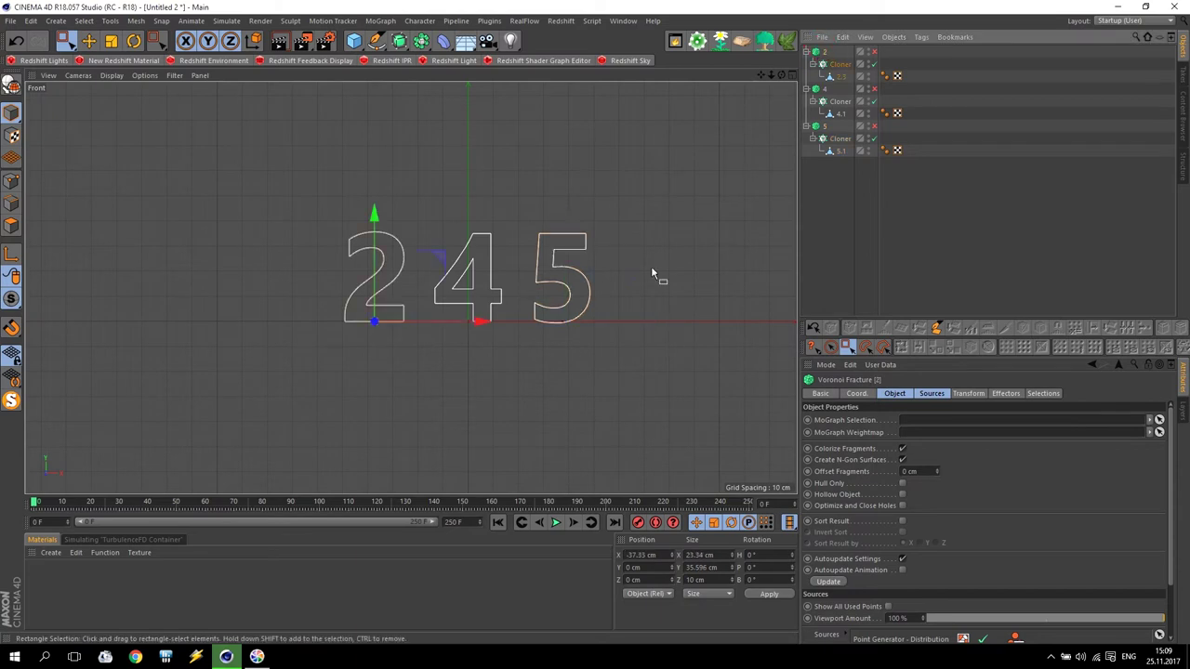
left_click_drag(481, 323, 471, 323)
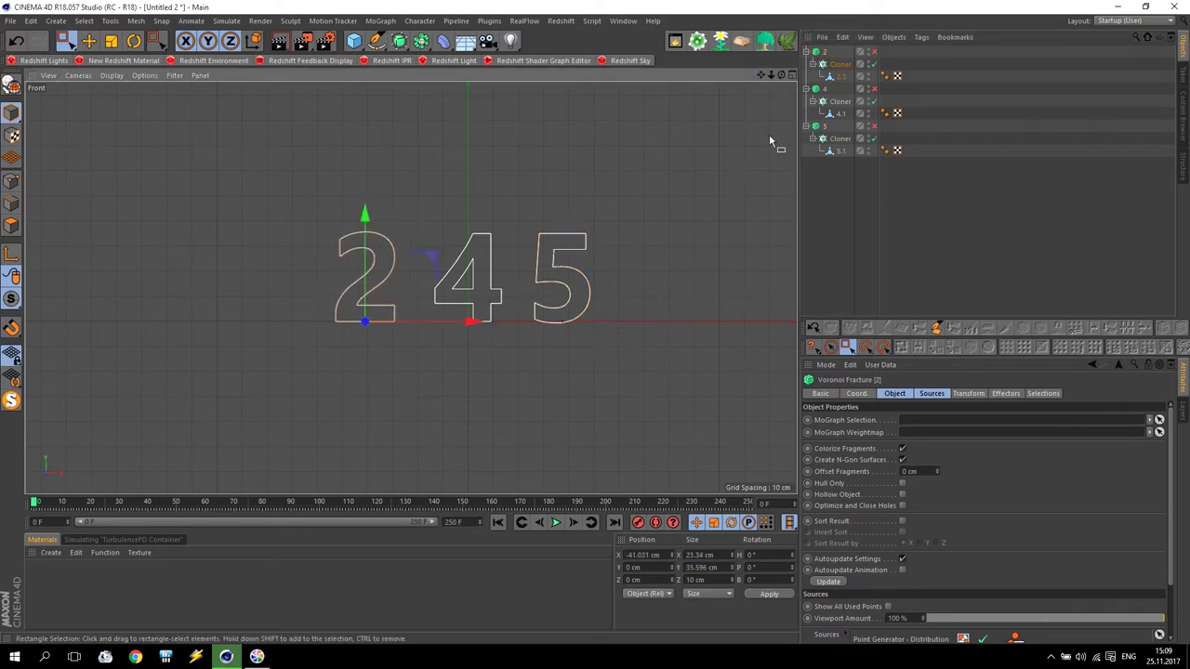
- Move fracture 5 along X to about 42.15 cm and collapse the hierarchies of fractures 2, 4 and 5
left_click(824, 126)
left_click_drag(607, 323, 623, 321)
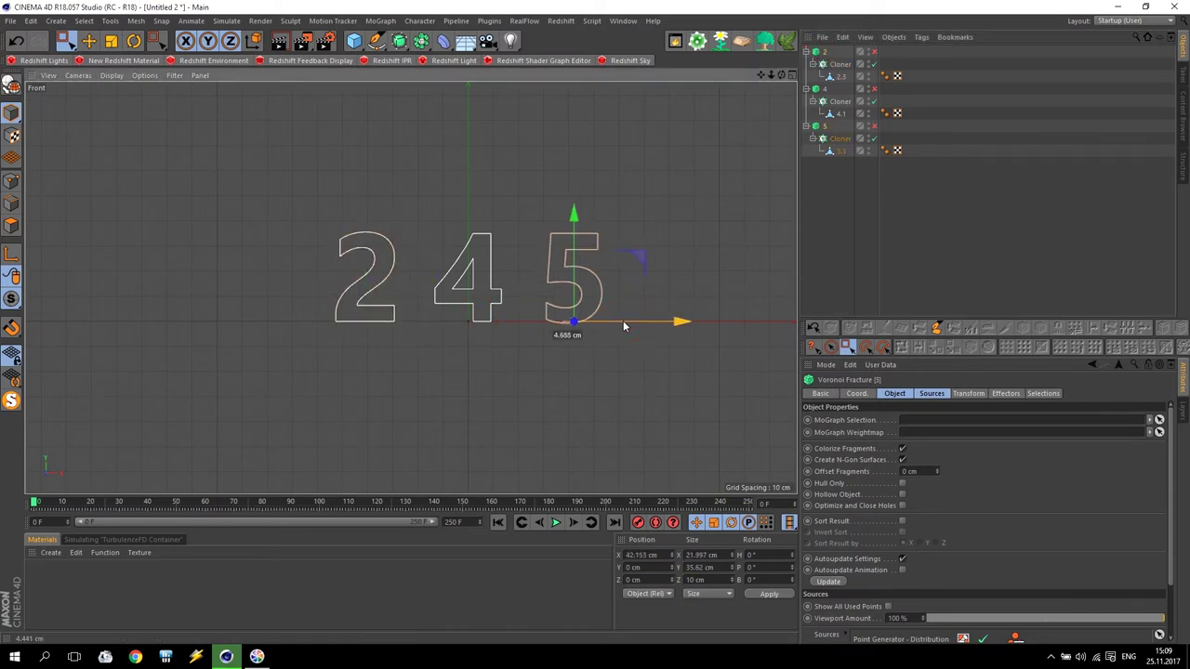
left_click(805, 51)
left_click(805, 64)
left_click(806, 76)
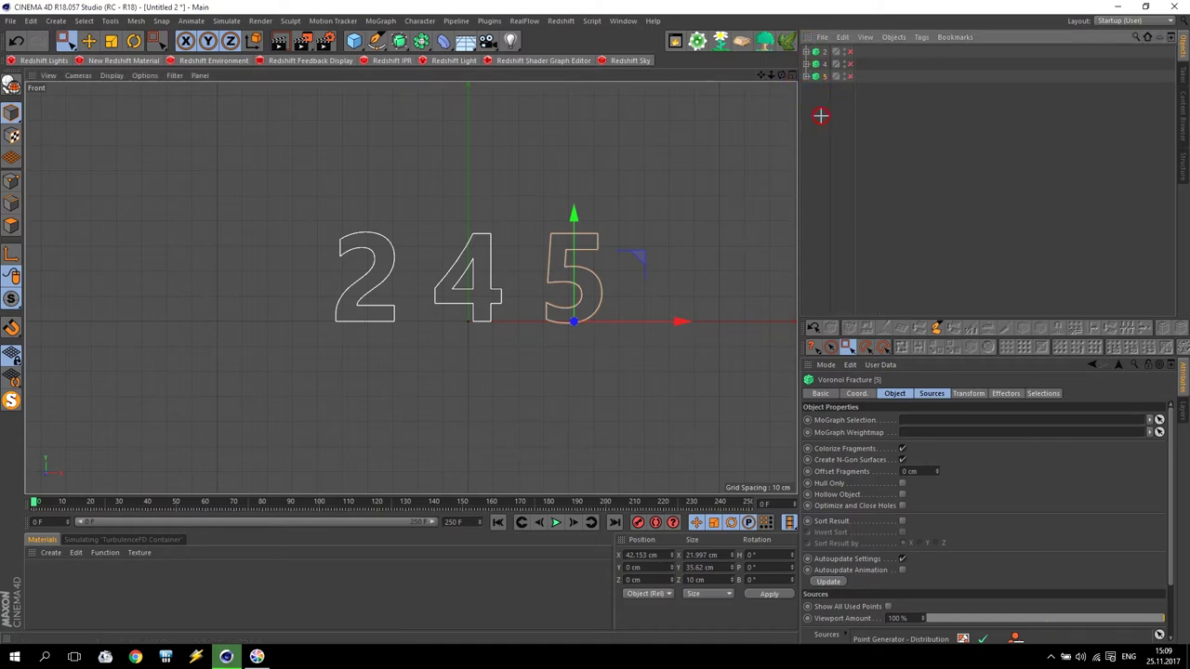
left_click(818, 143)
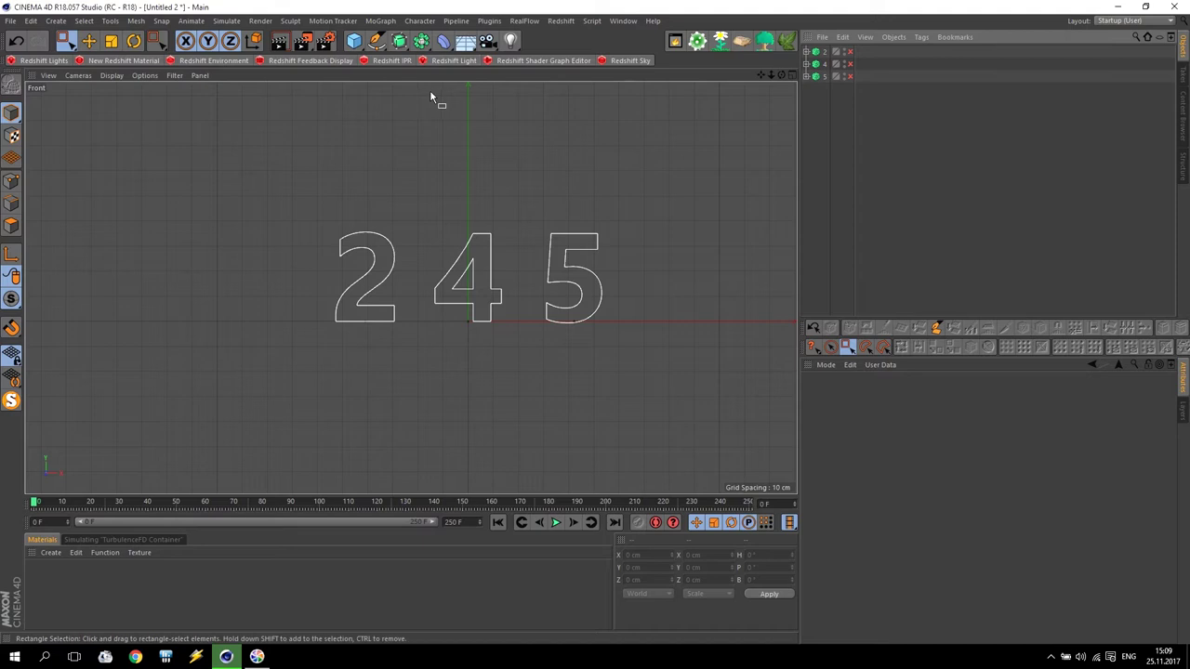
- Add a MoText object reading "Subscribers" with a depth of 5 cm and a height of 40 cm
left_click(387, 25)
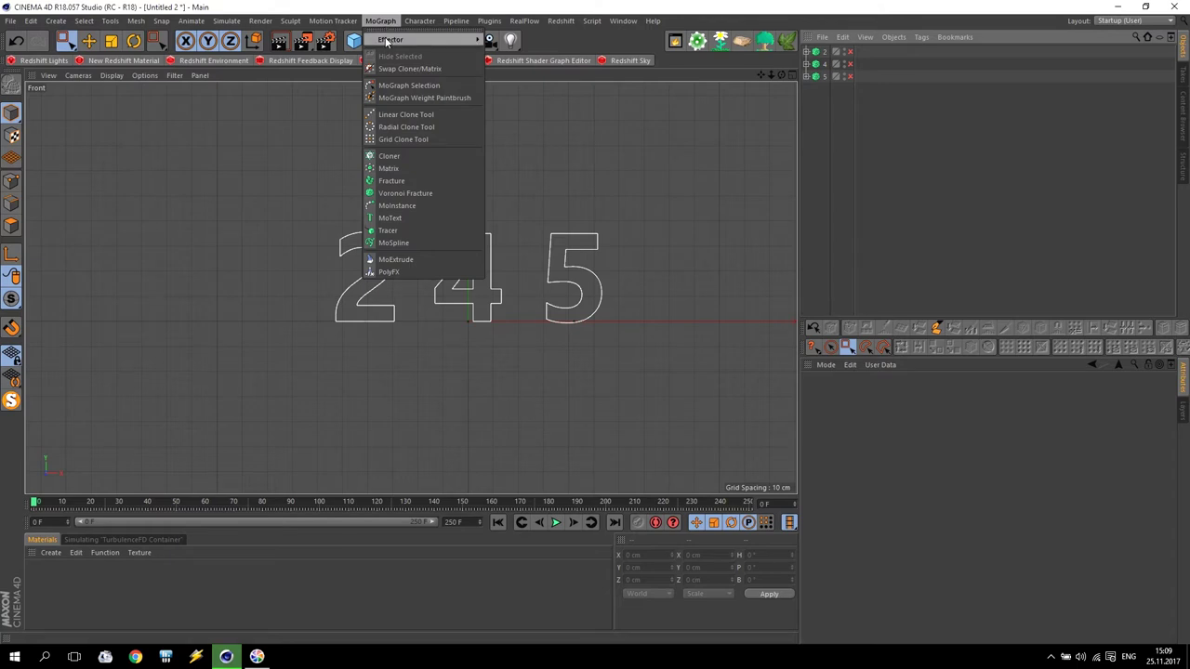
left_click(401, 219)
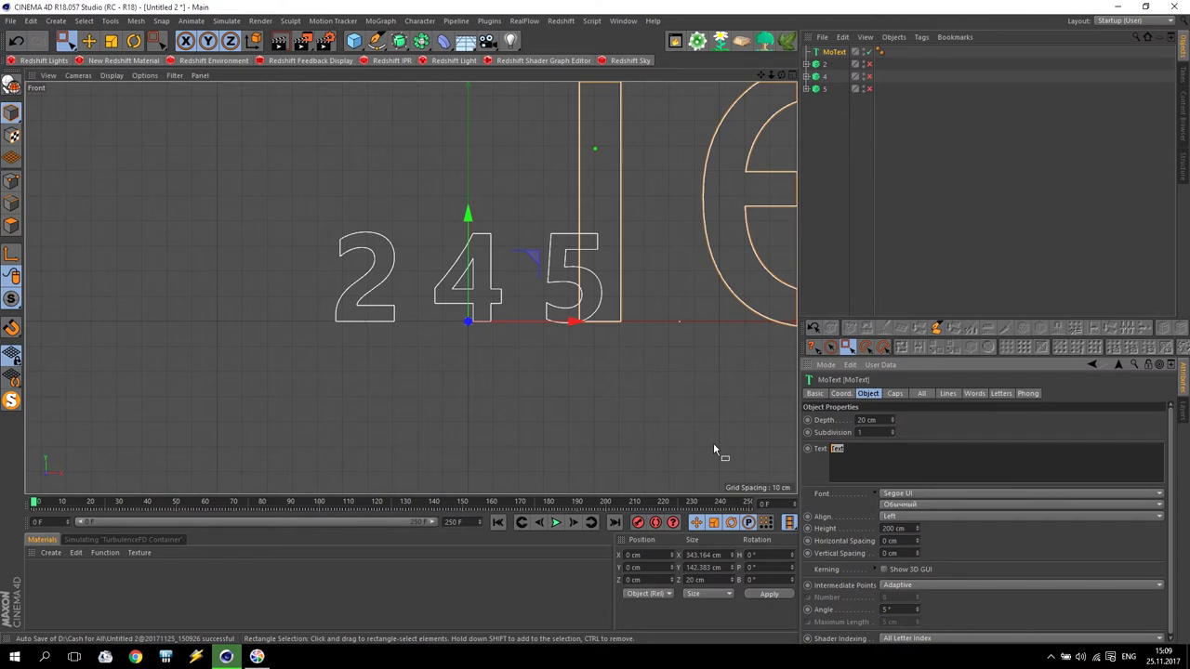
type("Subscribers")
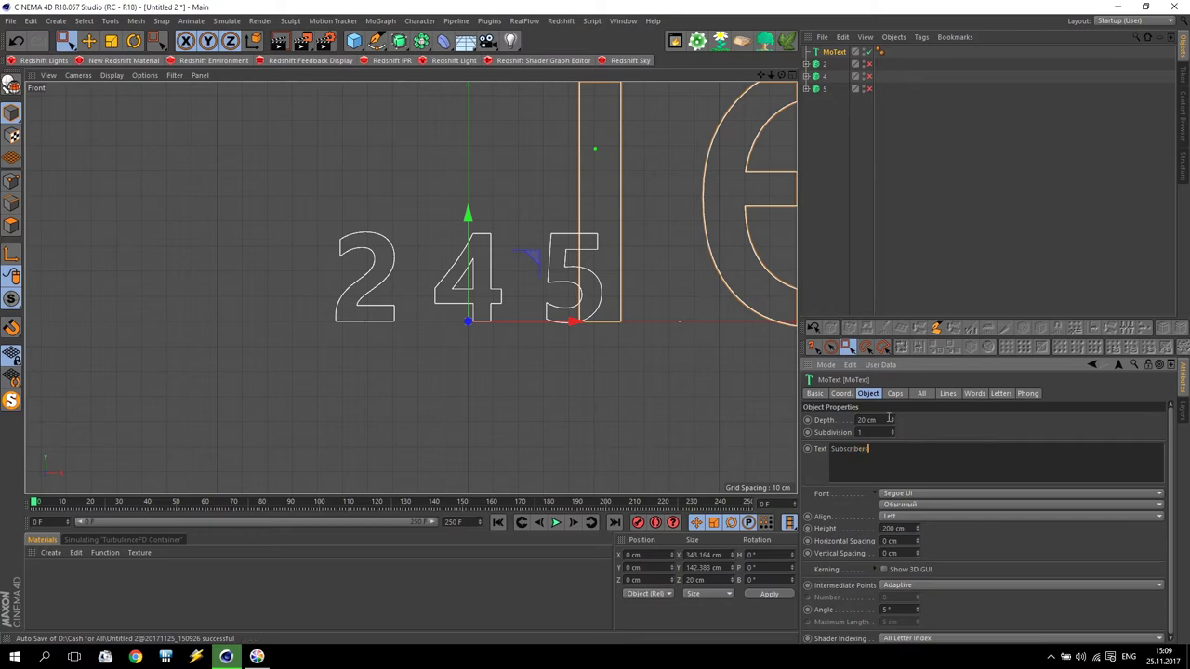
key("Tab")
type("5")
type("40")
- Make the Subscribers text semi-bold (Полужирный), align it to Middle, and lower it beneath the digits to about Y -41.95 cm
left_click(916, 503)
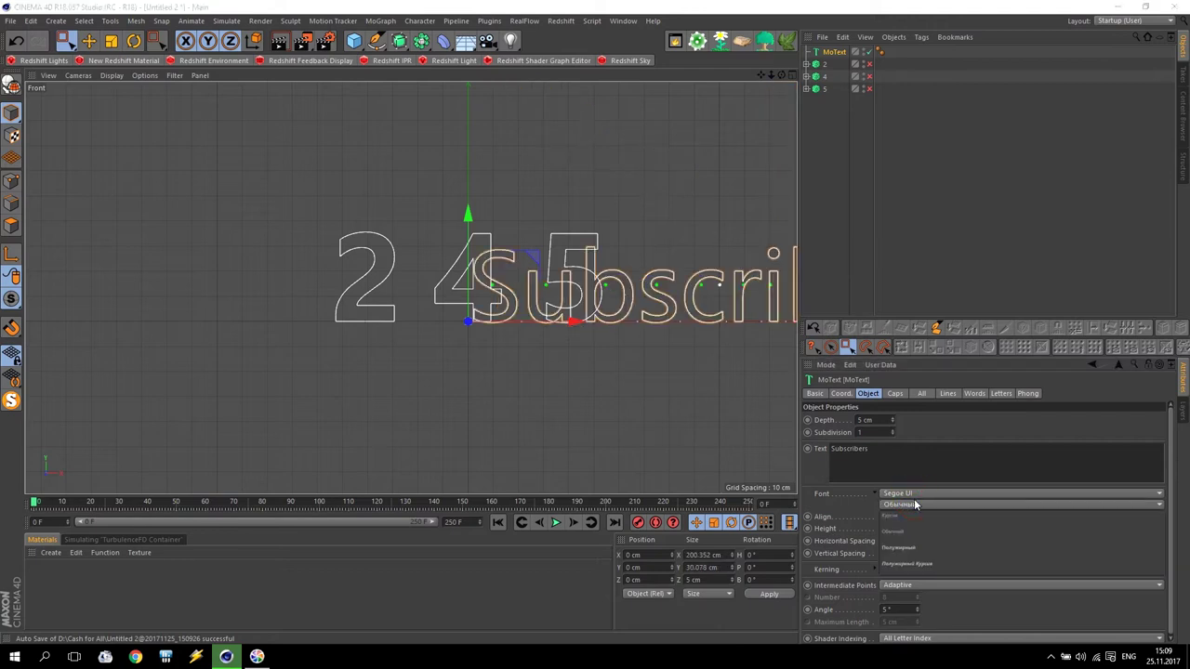
left_click(898, 547)
left_click(900, 518)
left_click(893, 532)
left_click_drag(470, 218, 467, 319)
- In the Top view, move the Subscribers text along Z to about 7.83 cm
middle_click(341, 230)
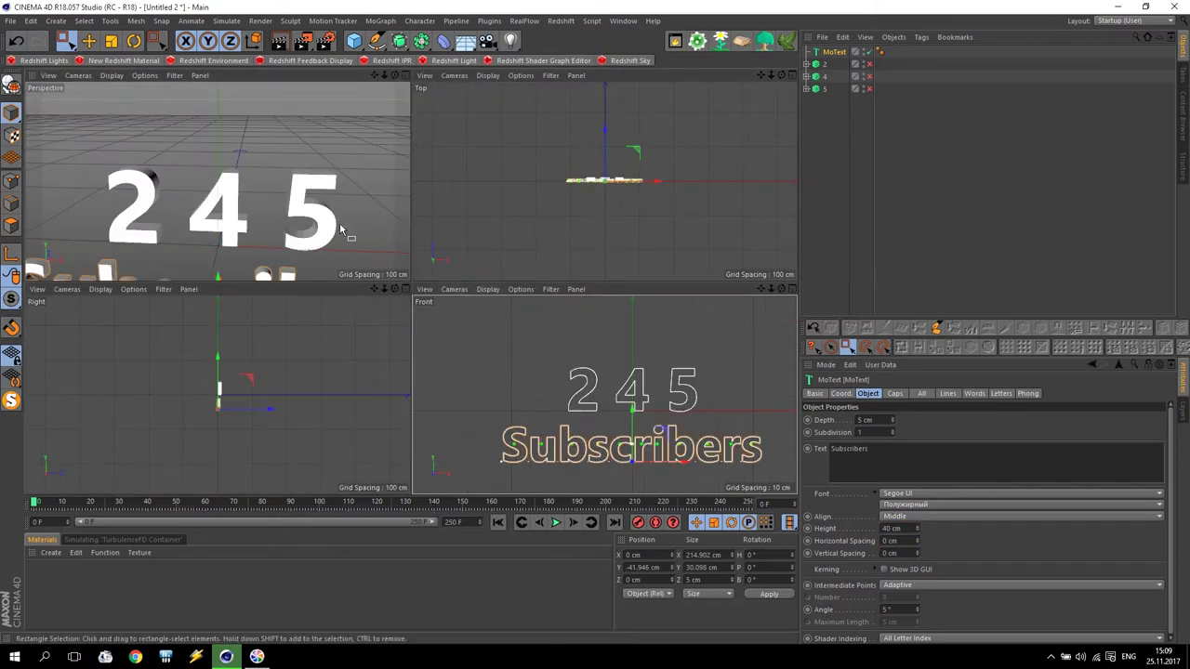
middle_click(264, 202)
middle_click(636, 213)
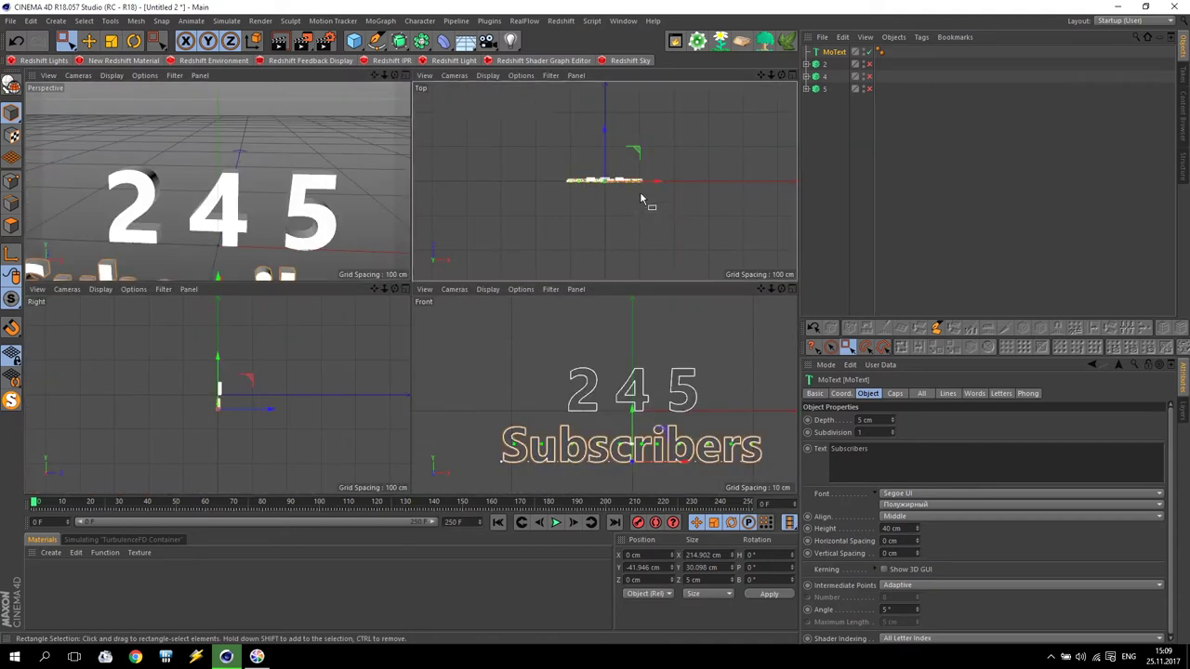
middle_click(641, 200)
scroll(465, 262, "up", 3)
left_click_drag(484, 253, 482, 242)
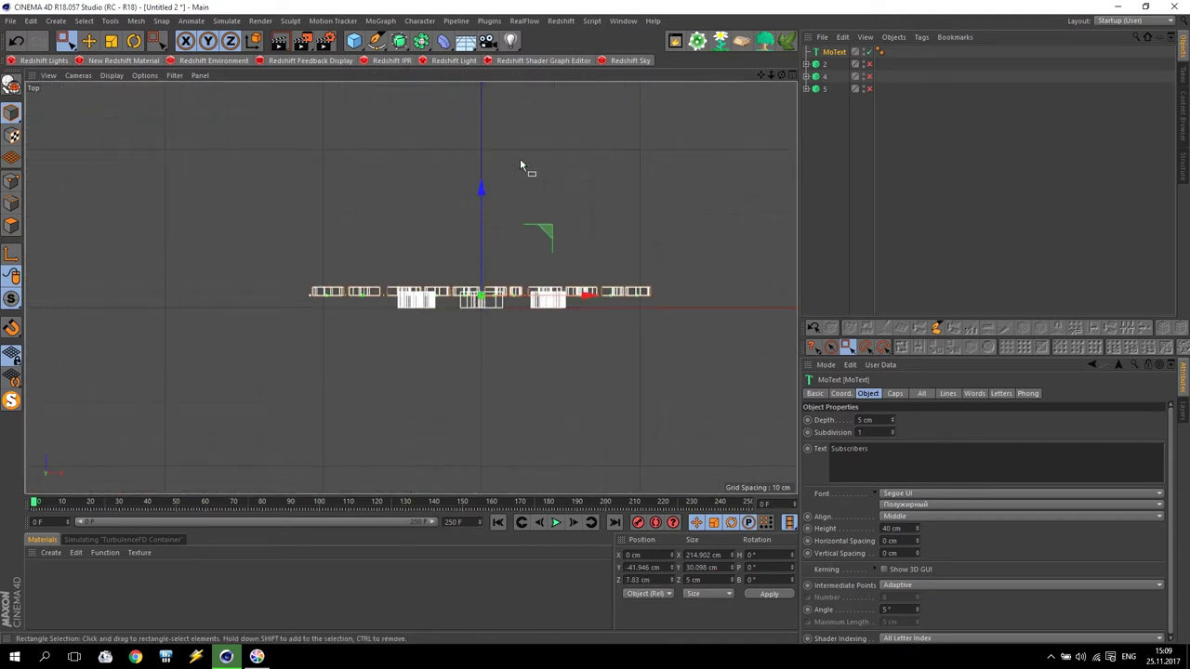
- Add a camera from a perspective view framing the digits and the Subscribers text
left_click(356, 43)
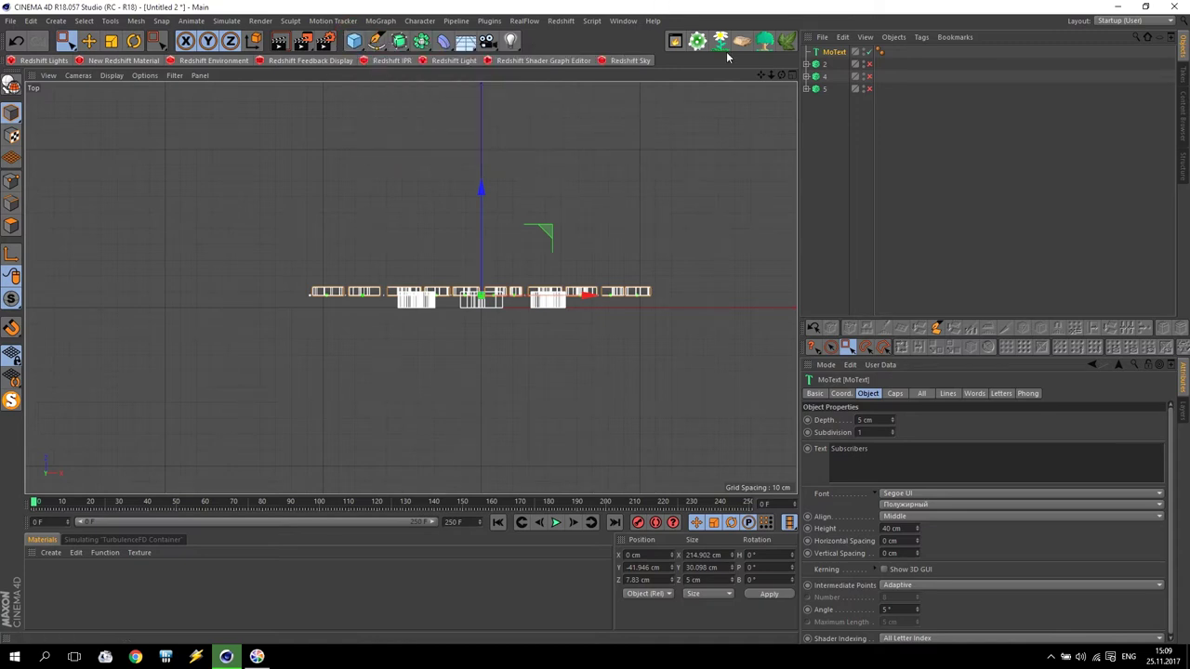
middle_click(559, 314)
middle_click(272, 239)
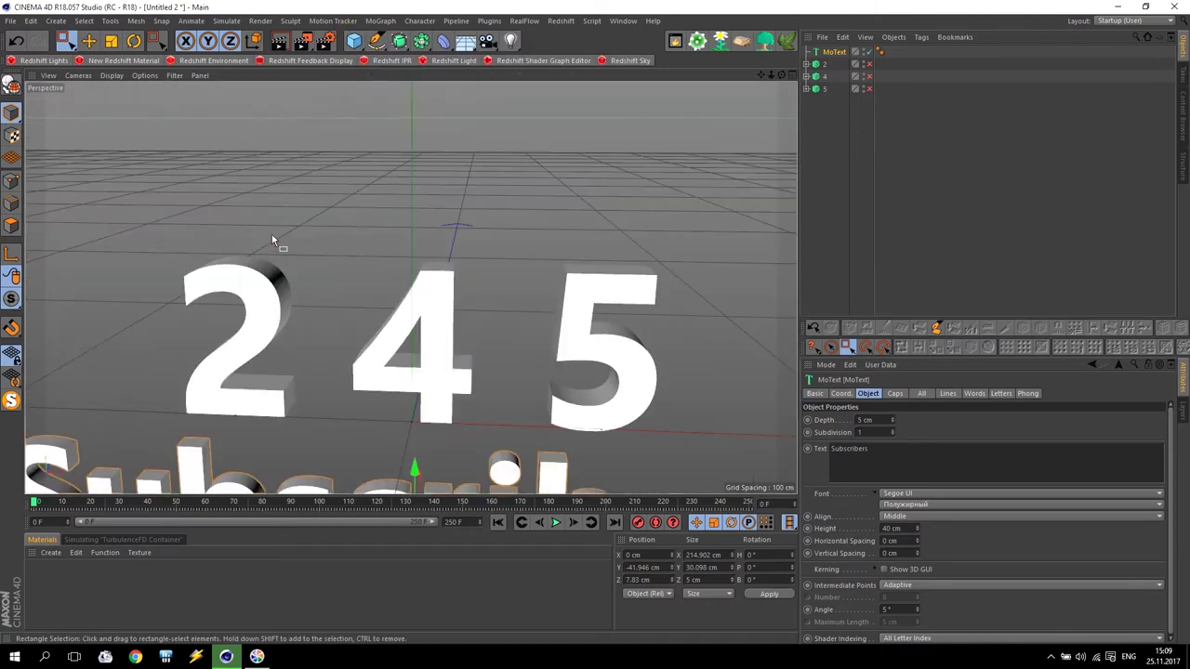
left_click_drag(758, 77, 757, 80)
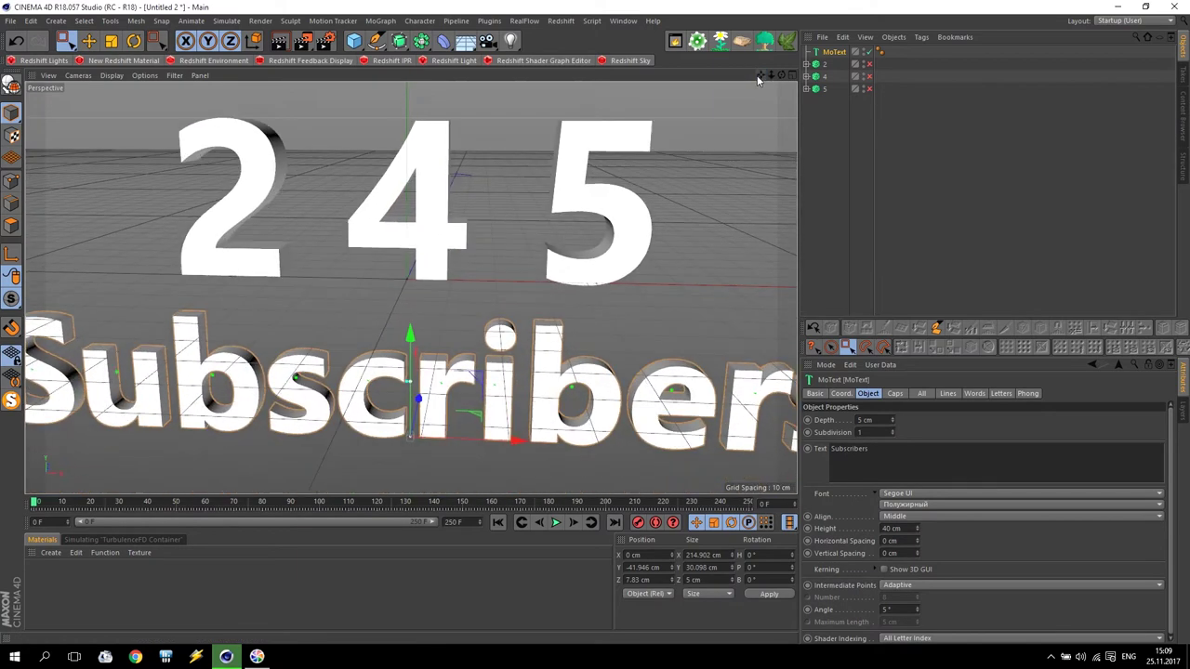
left_click(487, 41)
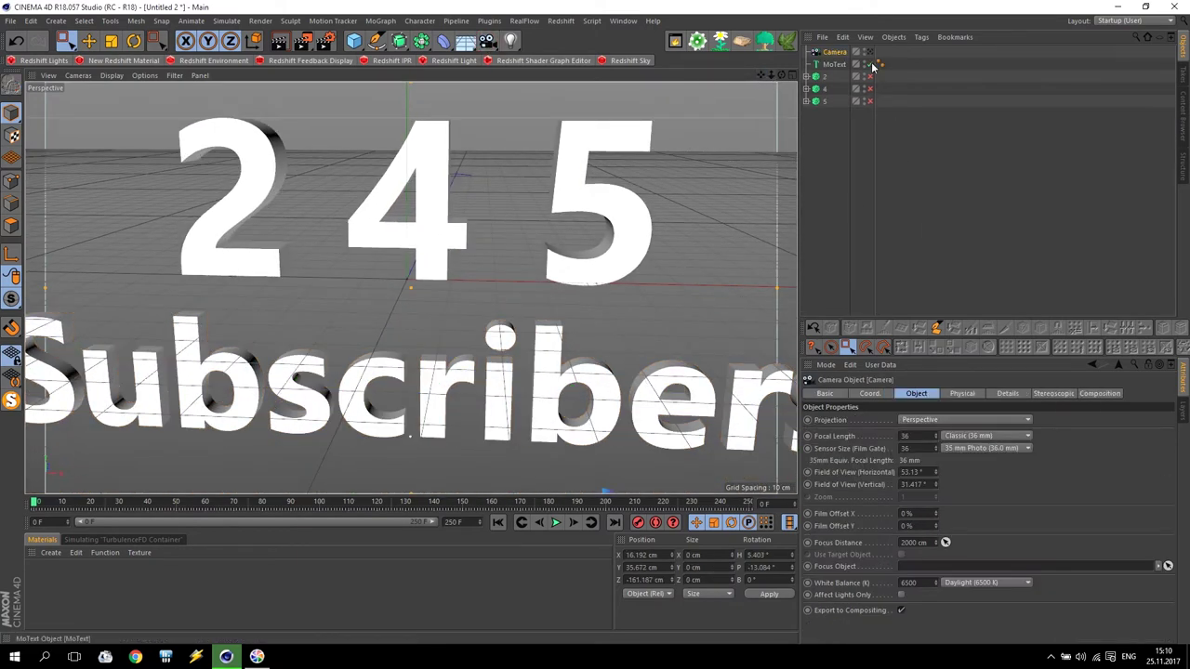
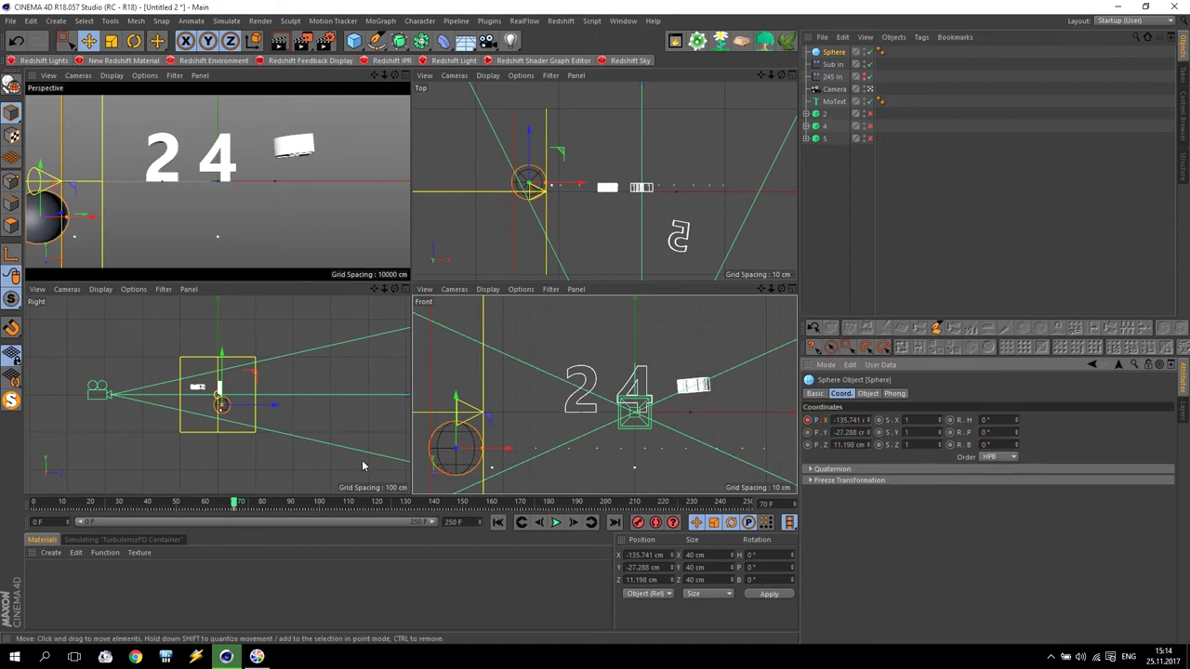
- At frame 120, move the sphere past the end of the Subscribers text to X 130 cm and keyframe that position
left_click_drag(236, 508, 378, 507)
left_click_drag(564, 183, 785, 210)
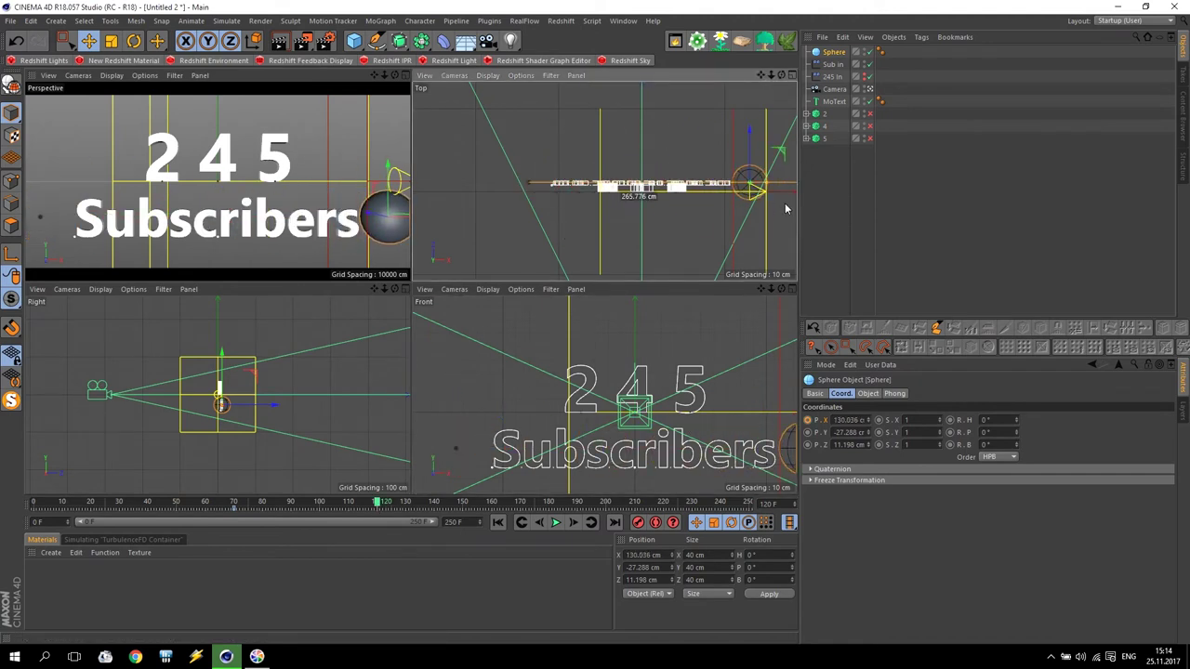
left_click_drag(843, 422, 919, 433)
key("BackSpace")
left_click(808, 422)
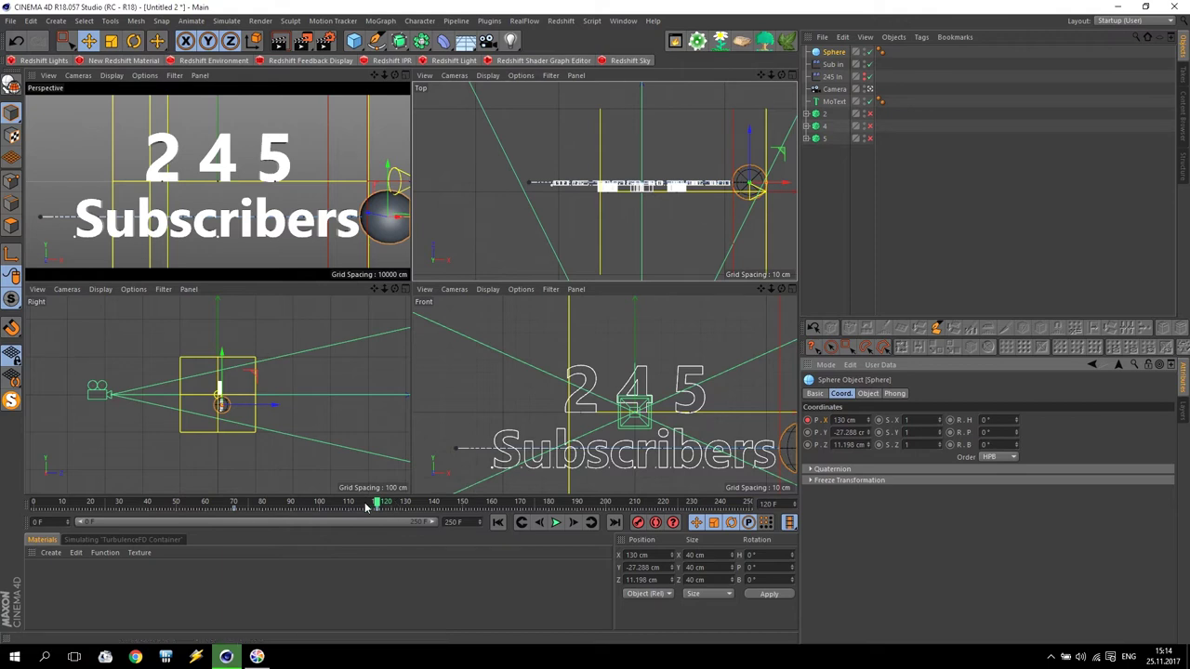
- Keyframe the sphere's X, Y and Z scale at 1 on frame 100 and at 0 on frame 120
left_click_drag(380, 503, 321, 510)
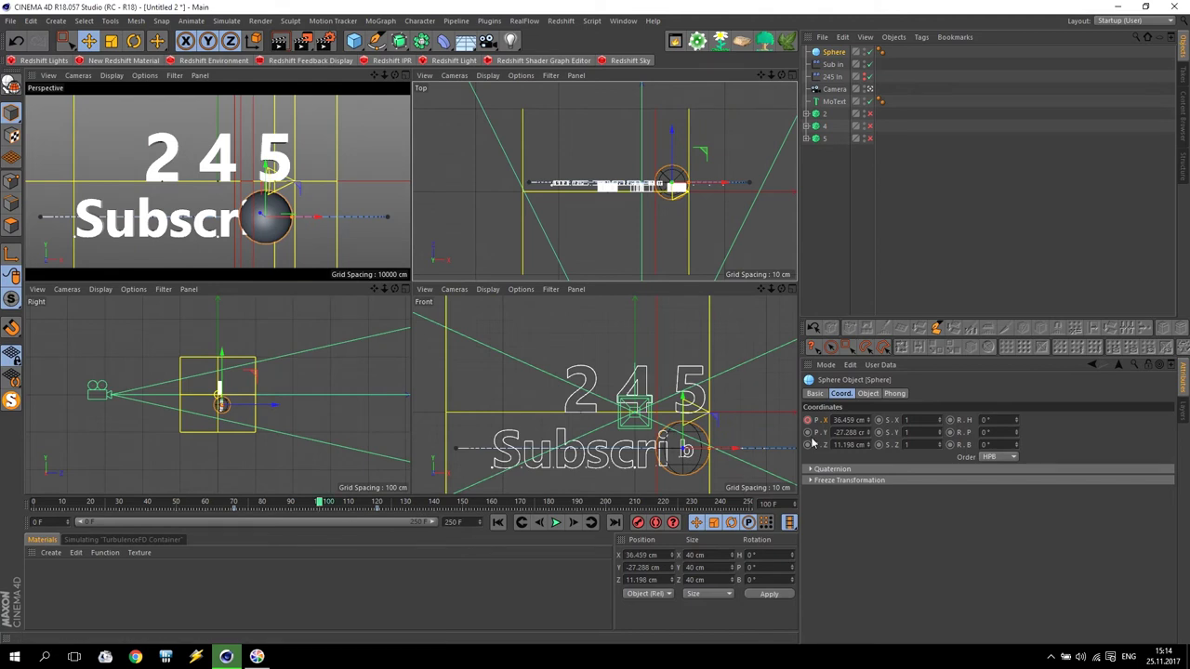
left_click(883, 422)
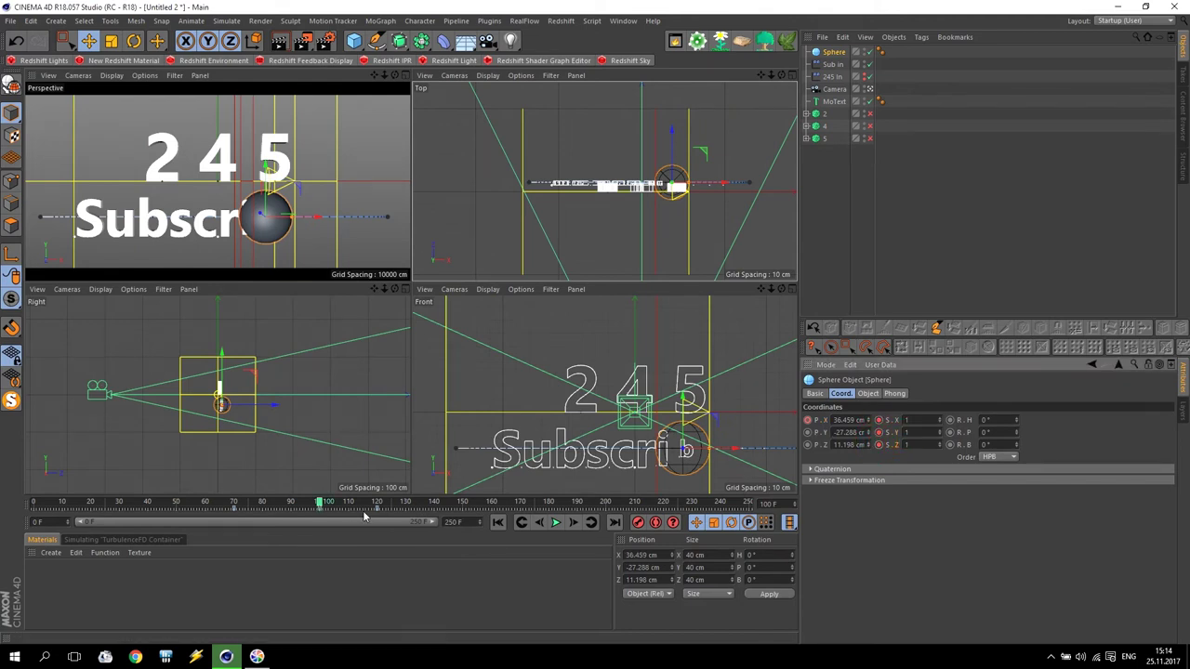
left_click_drag(321, 503, 378, 503)
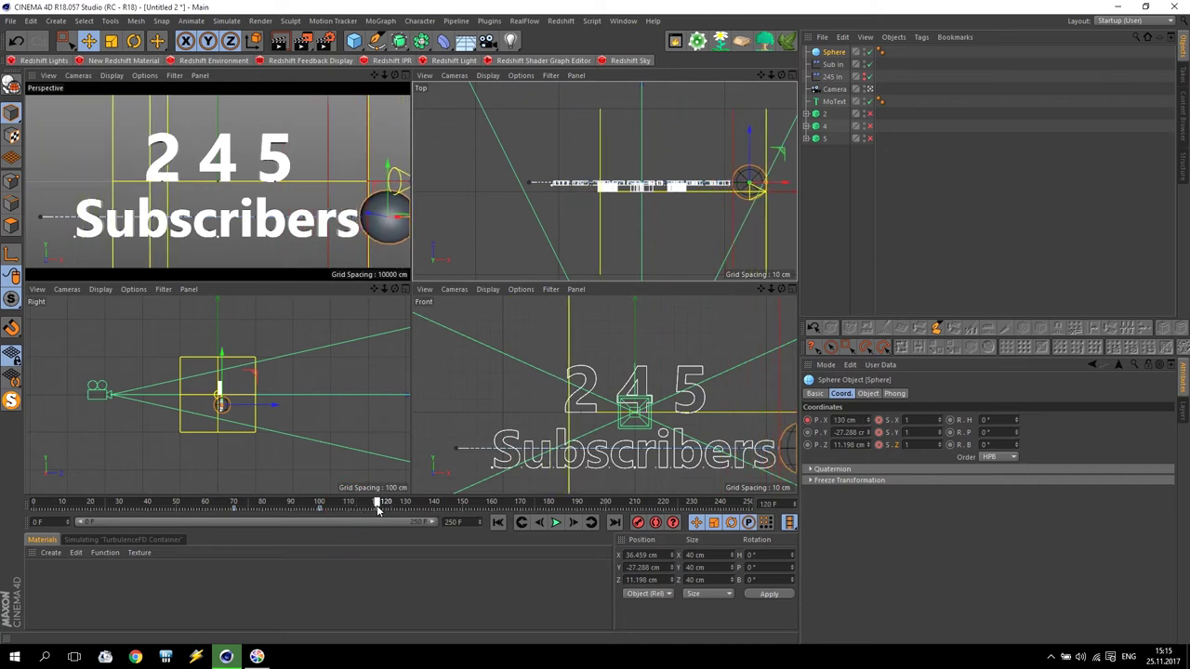
left_click(864, 431)
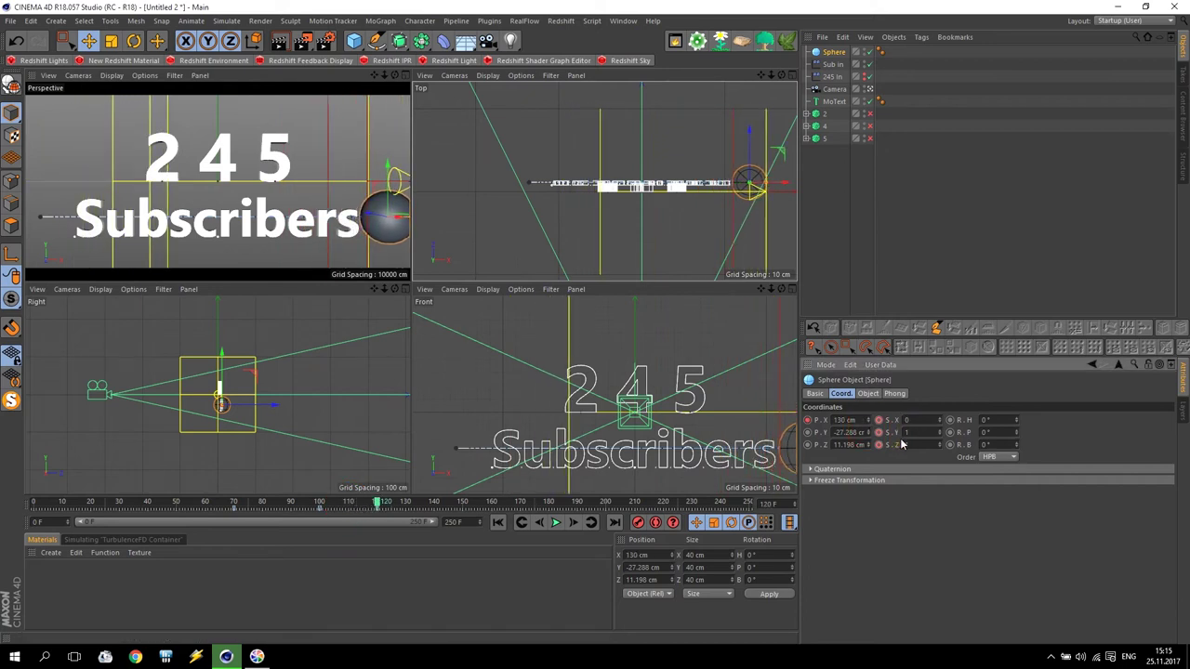
key("Tab")
type("0")
left_click(891, 446)
left_click(879, 432, "ctrl")
left_click(879, 444, "ctrl")
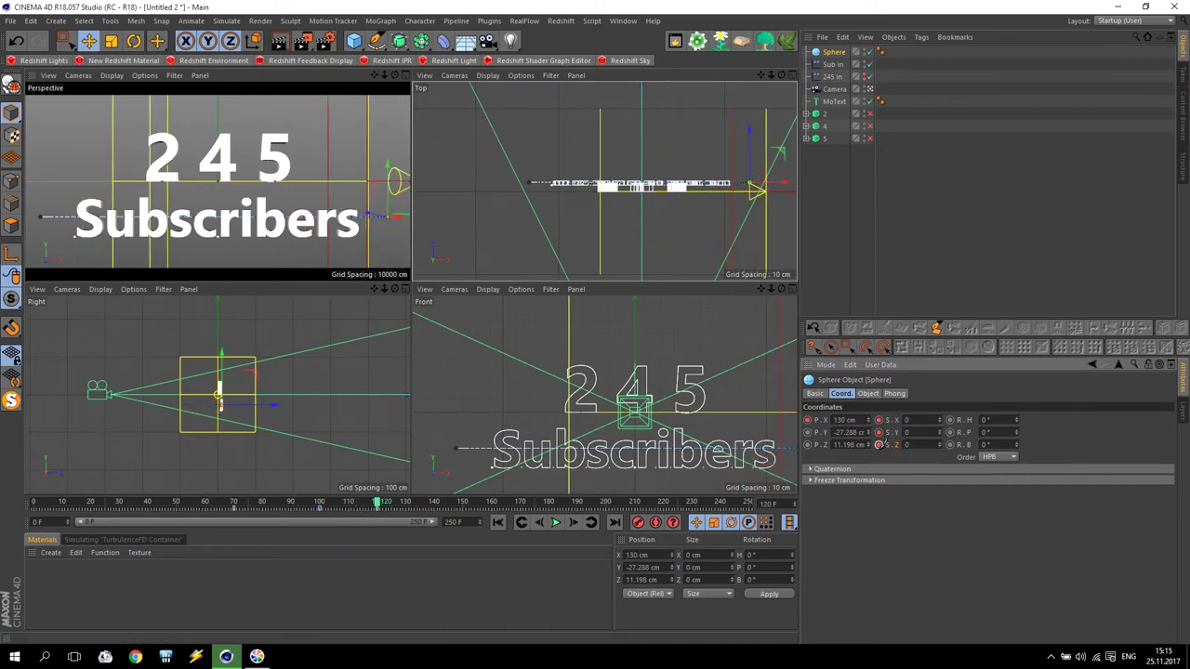
- Keyframe the sphere's scale at 1 on all axes at frame 70
mouse_move(379, 503)
left_mouse_down()
mouse_move(208, 510)
mouse_move(237, 509)
left_mouse_up()
left_click(878, 432)
left_click(878, 444)
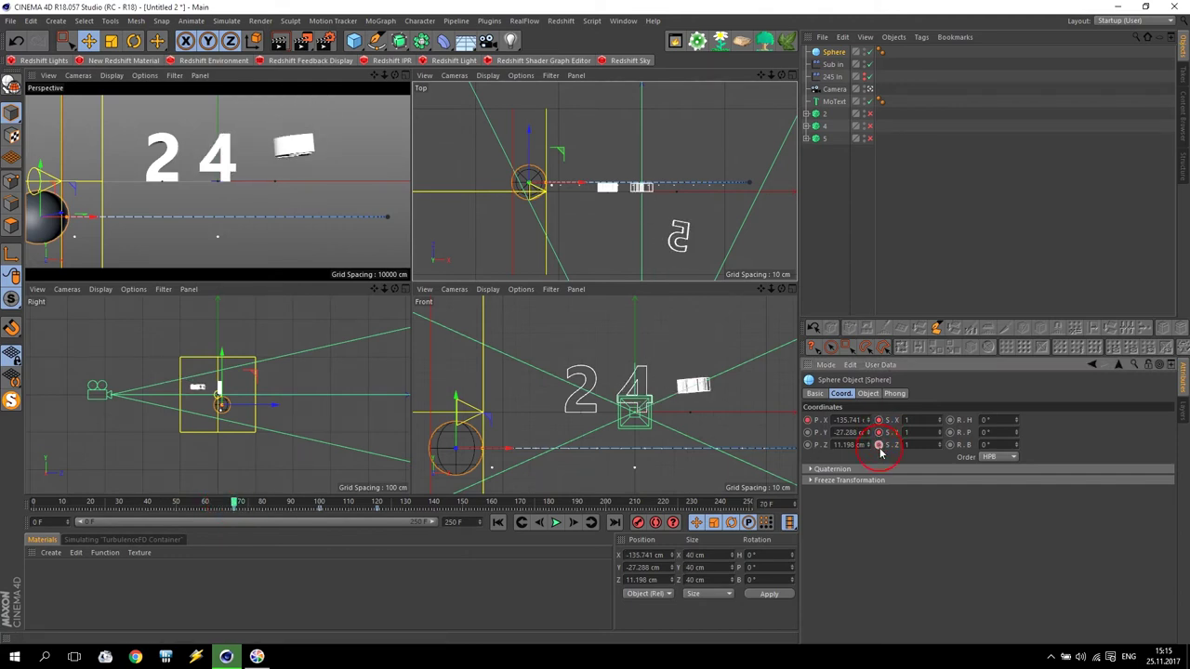
- At frame 60, keyframe the sphere's scale at 0 on all axes and its X position at -140 cm
left_click_drag(237, 505, 208, 508)
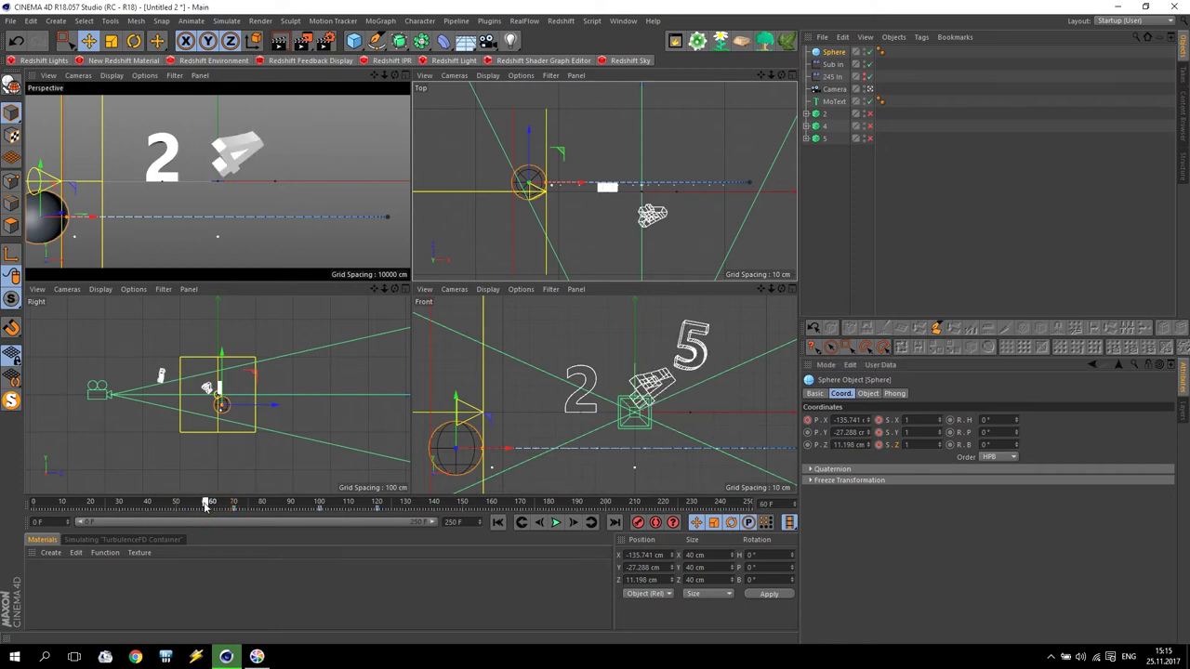
left_click(918, 420)
key("Return")
left_click(879, 420)
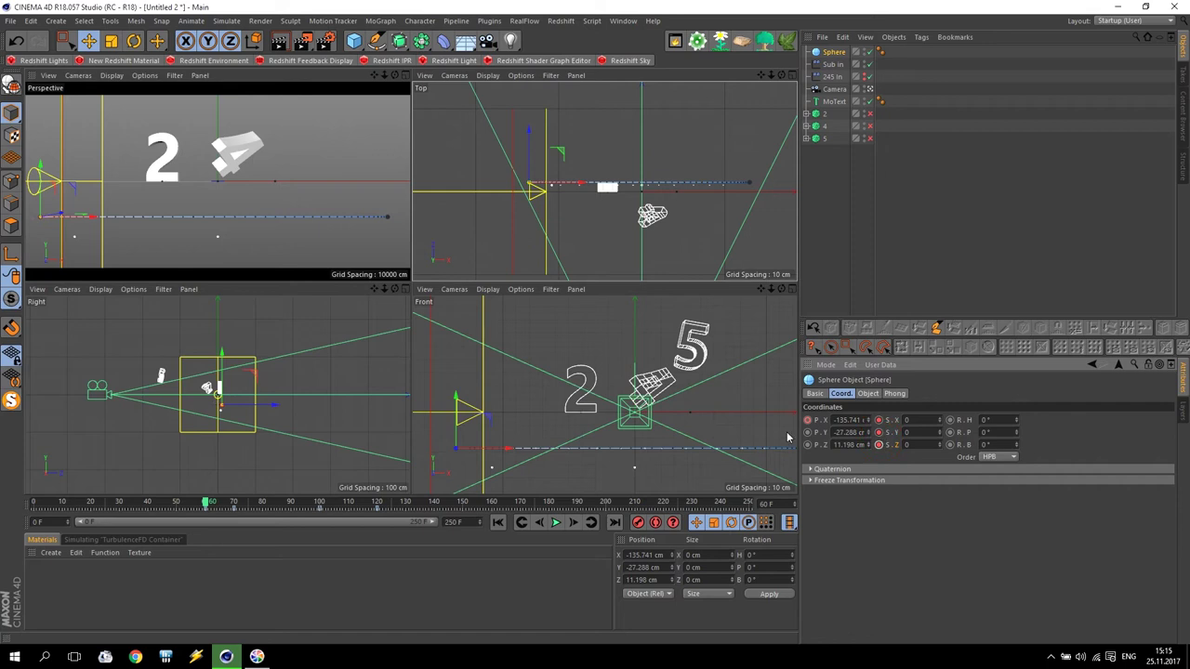
left_click_drag(82, 228, 74, 226)
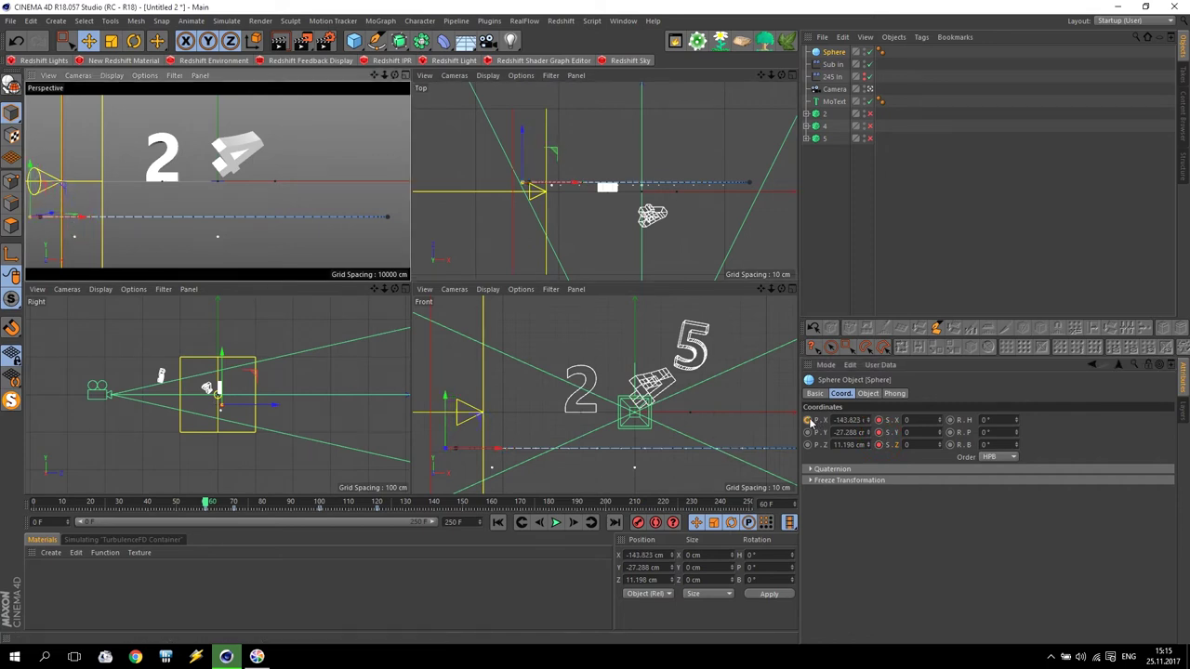
double_click(846, 420)
type("-140")
key("Return")
- Play the animation in the full perspective view to check how the sphere reveals the Subscribers text
middle_click(298, 239)
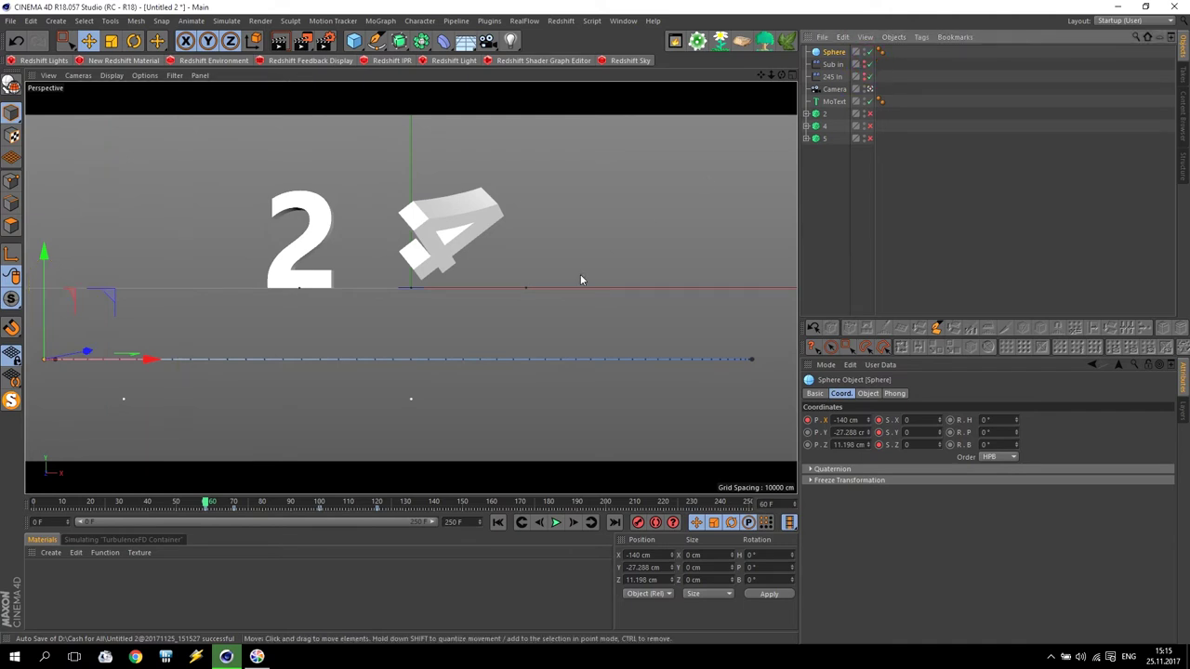
left_click(552, 314)
left_click(555, 523)
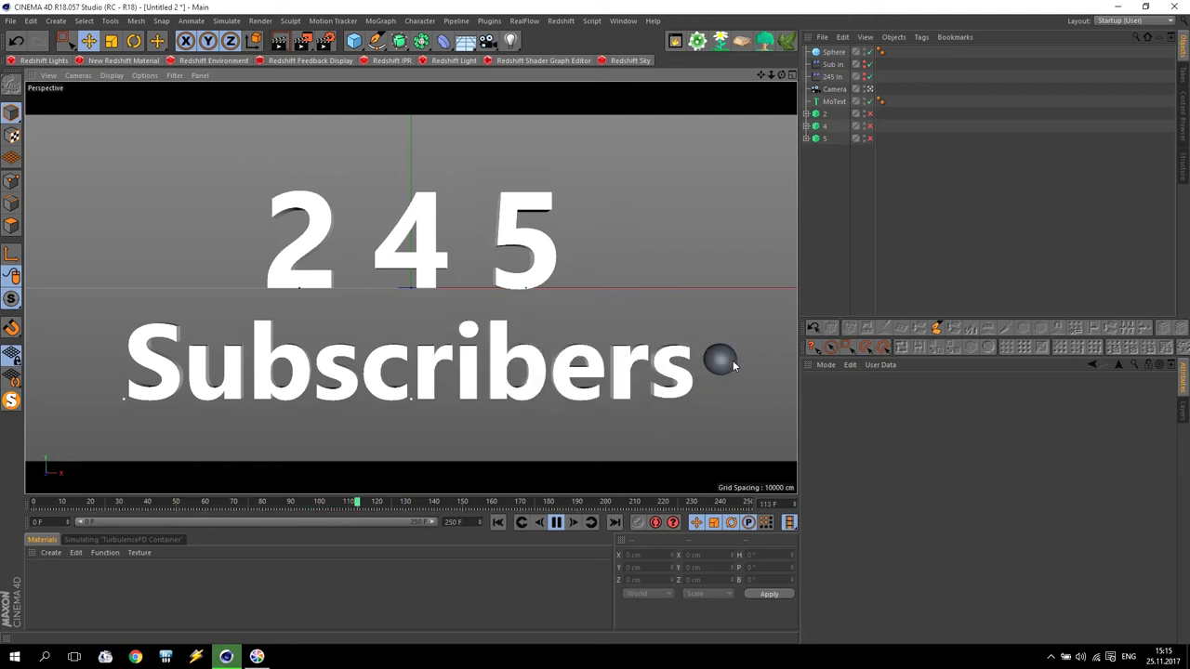
left_click(434, 502)
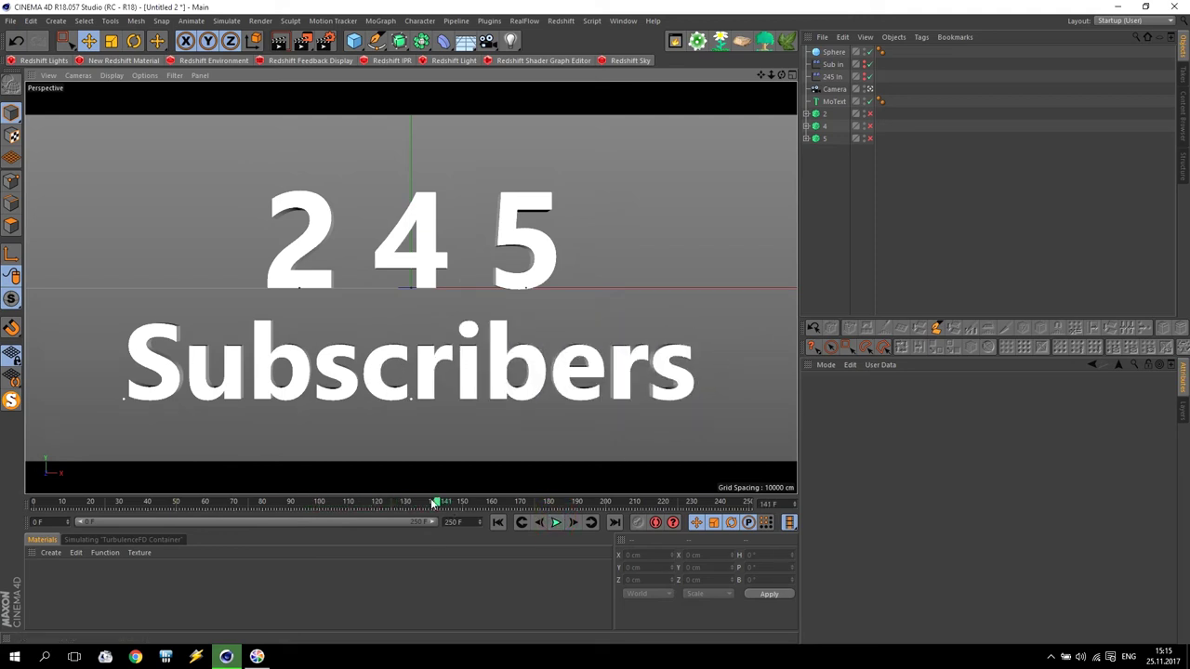
- Keyframe the sphere's scale at 1 on frame 90 and remove its scale keyframes at frame 70
left_click(834, 52)
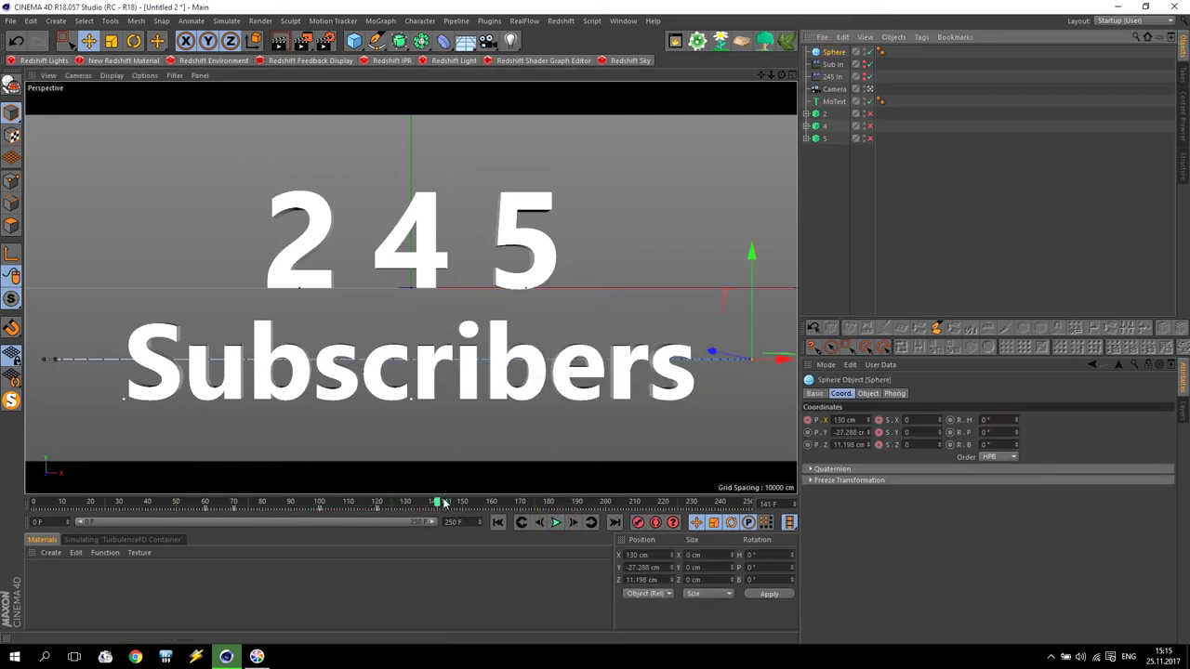
mouse_move(437, 505)
left_mouse_down()
mouse_move(207, 504)
mouse_move(291, 510)
left_mouse_up()
left_click(879, 420)
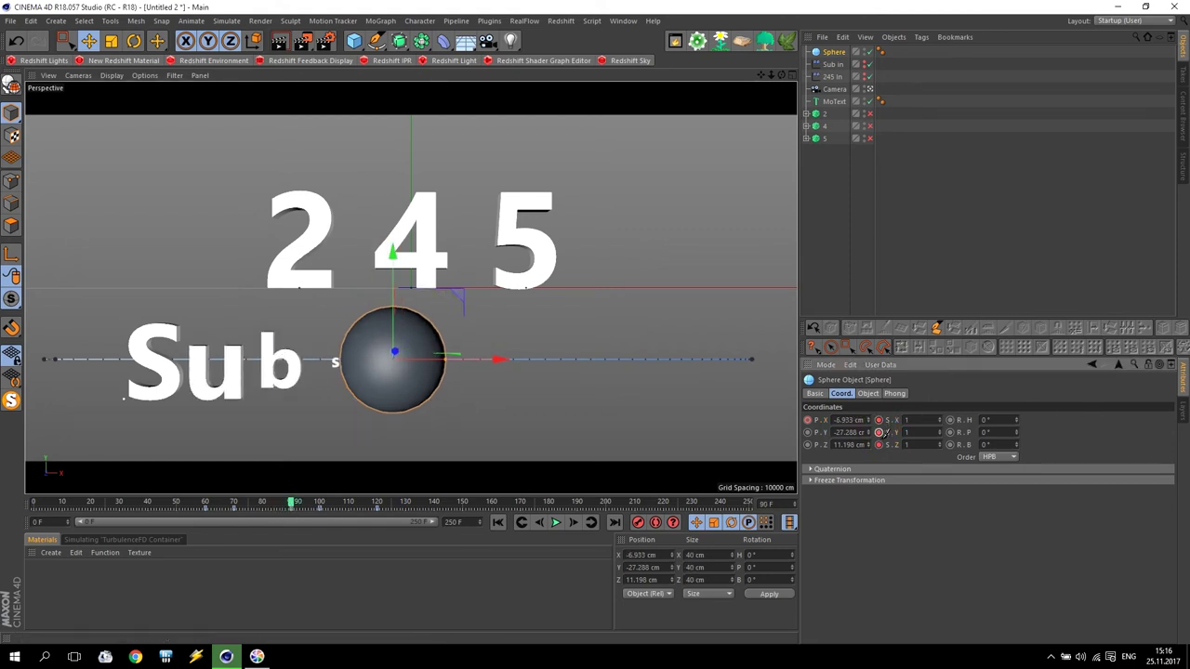
left_click_drag(291, 507, 235, 507)
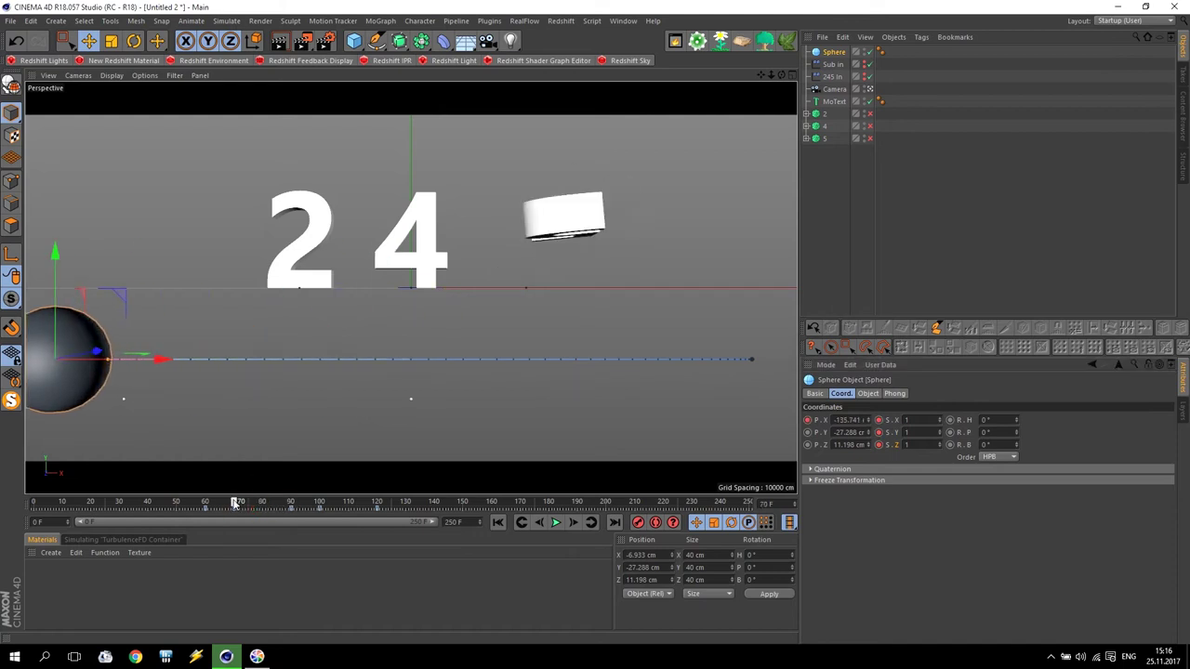
left_click(880, 432)
left_click(880, 445)
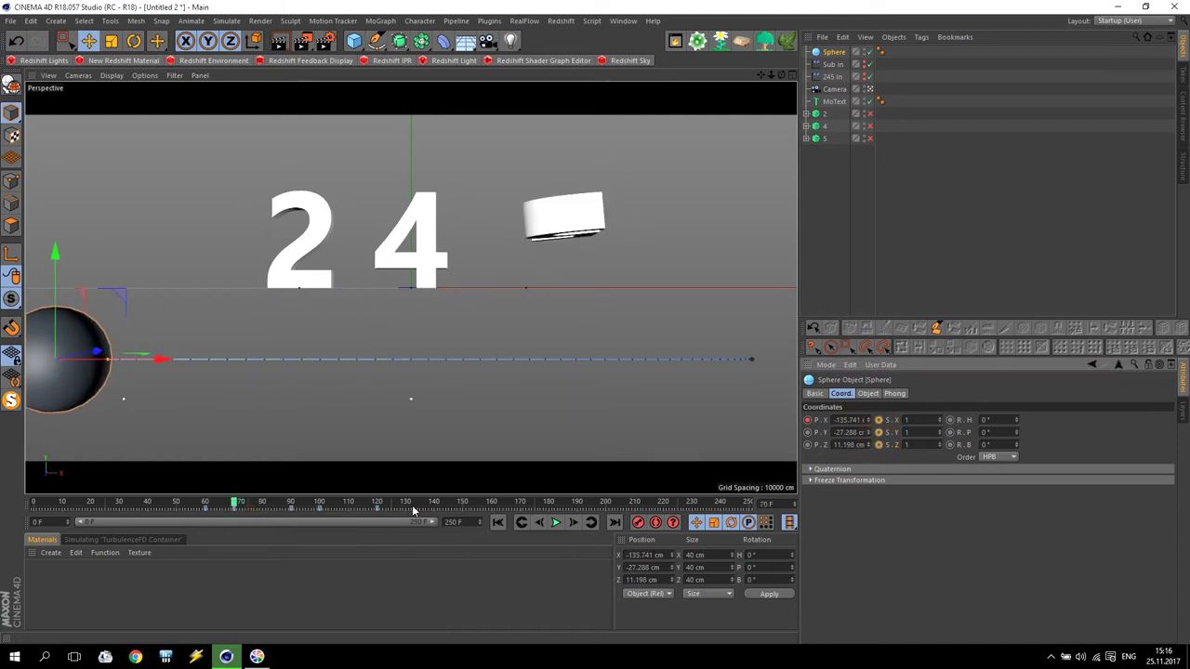
- Select the sphere's keyframes at frame 60 and play the animation from frame 50 to check the scale-in
mouse_move(238, 504)
left_mouse_down()
mouse_move(199, 504)
mouse_move(266, 507)
mouse_move(286, 530)
mouse_move(366, 546)
mouse_move(218, 525)
left_mouse_up()
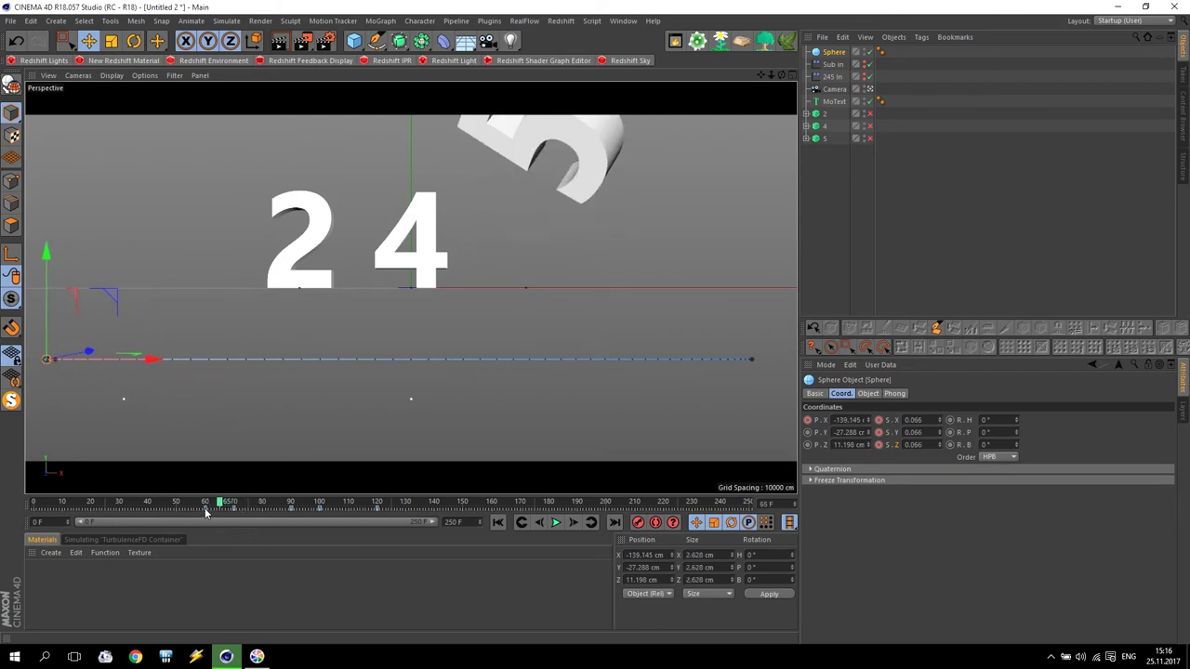
left_click(206, 511)
left_click_drag(220, 507, 177, 506)
key("F8")
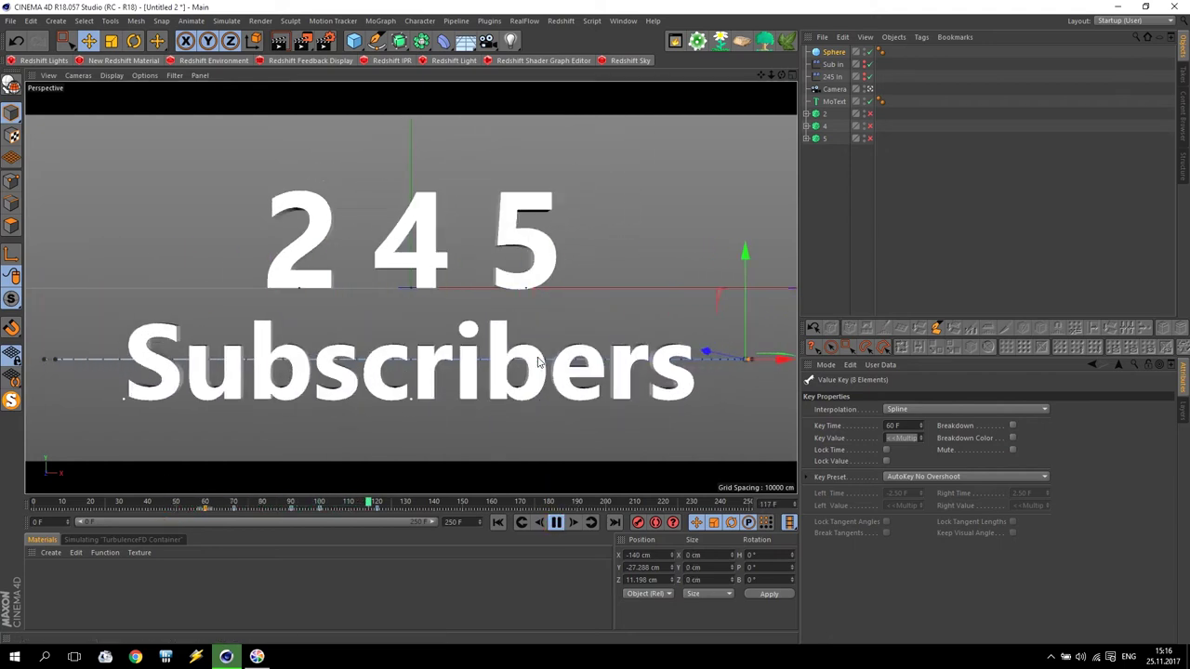
- Stop the playback, add a Plain effector to the Subscribers MoText and rename it Sub out
left_click(556, 522)
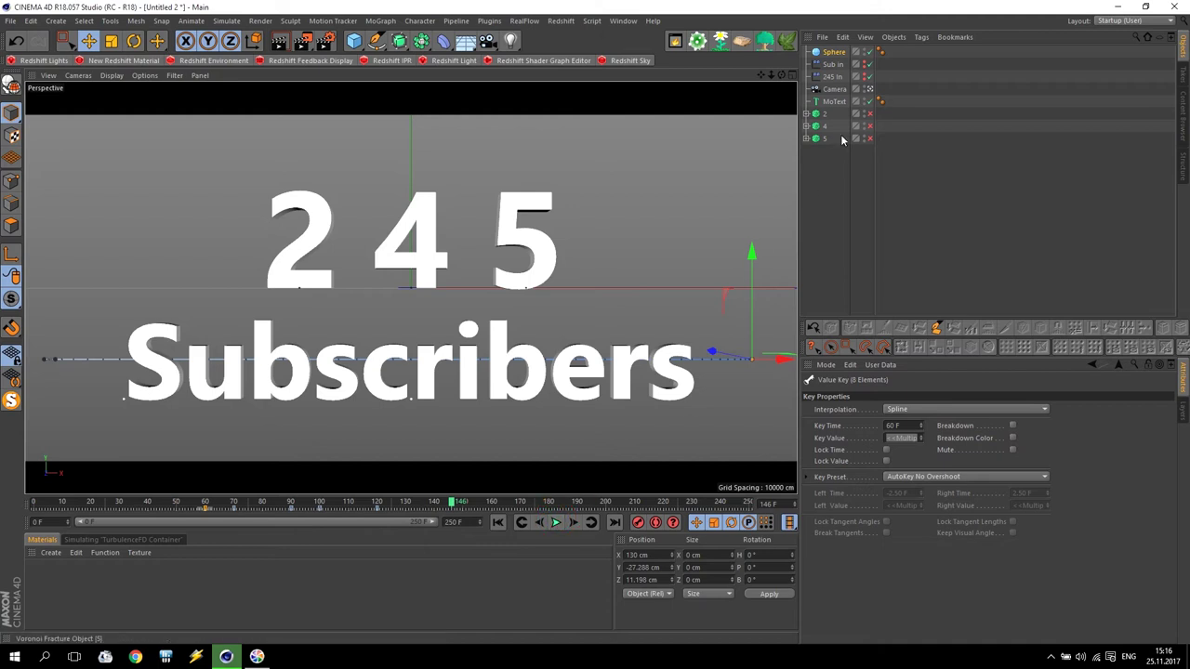
left_click(830, 65)
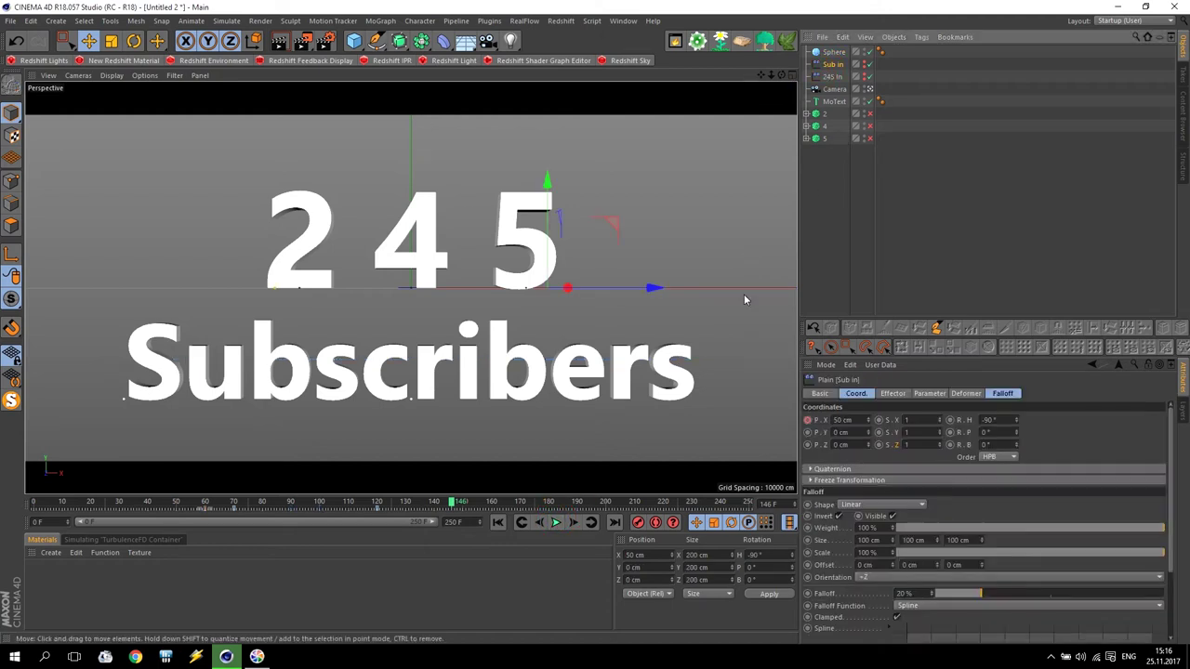
left_click(834, 101)
left_click(332, 20)
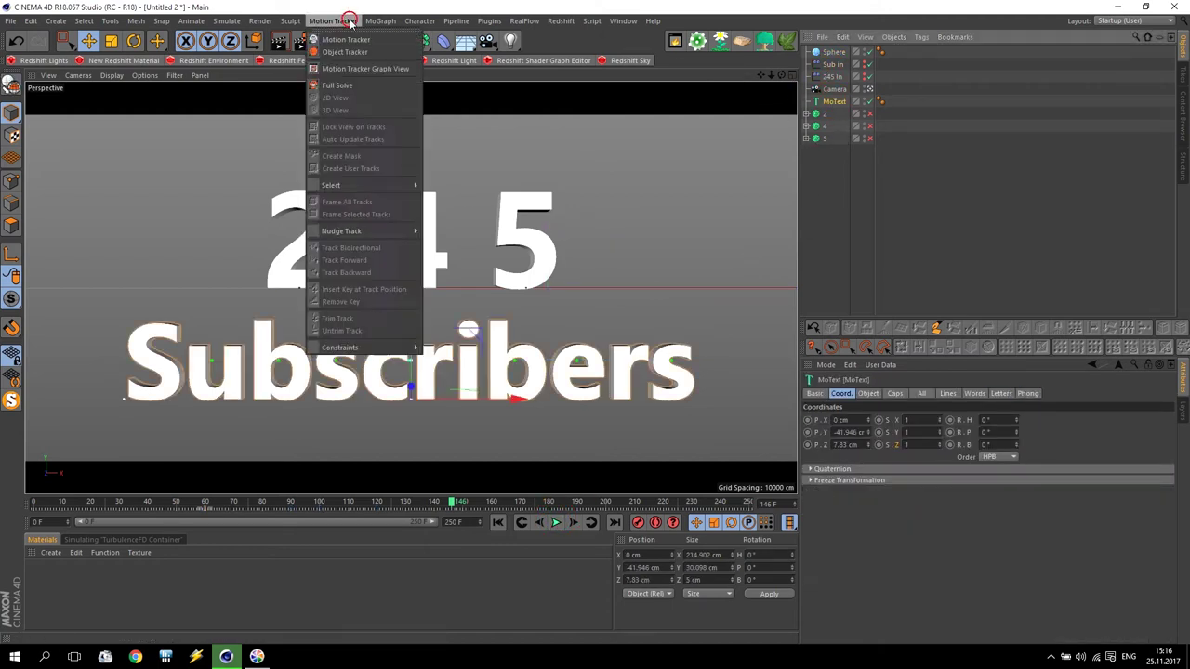
mouse_move(381, 20)
mouse_move(428, 39)
left_click(507, 57)
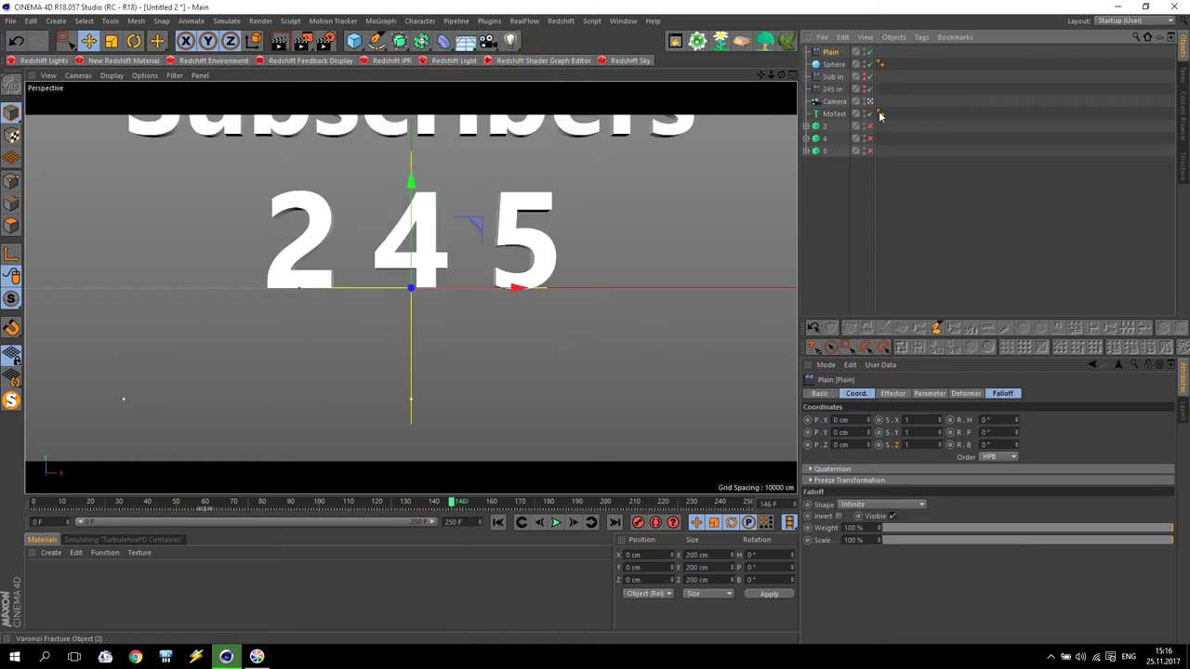
double_click(831, 52)
type("Sub out")
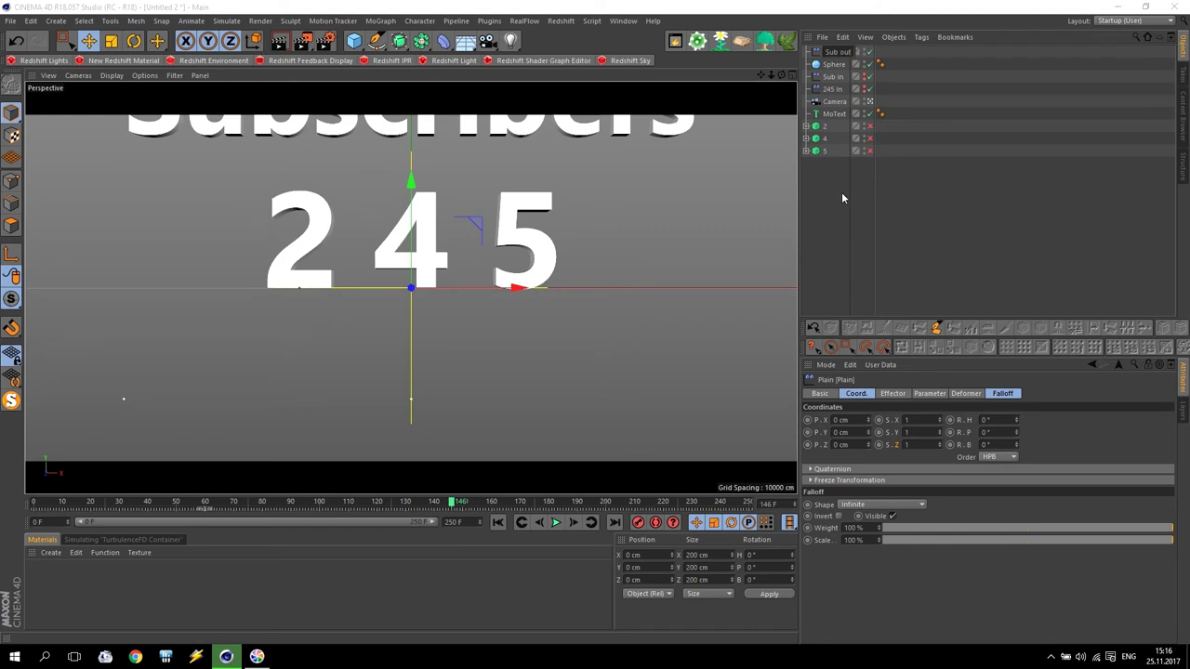
key("Return")
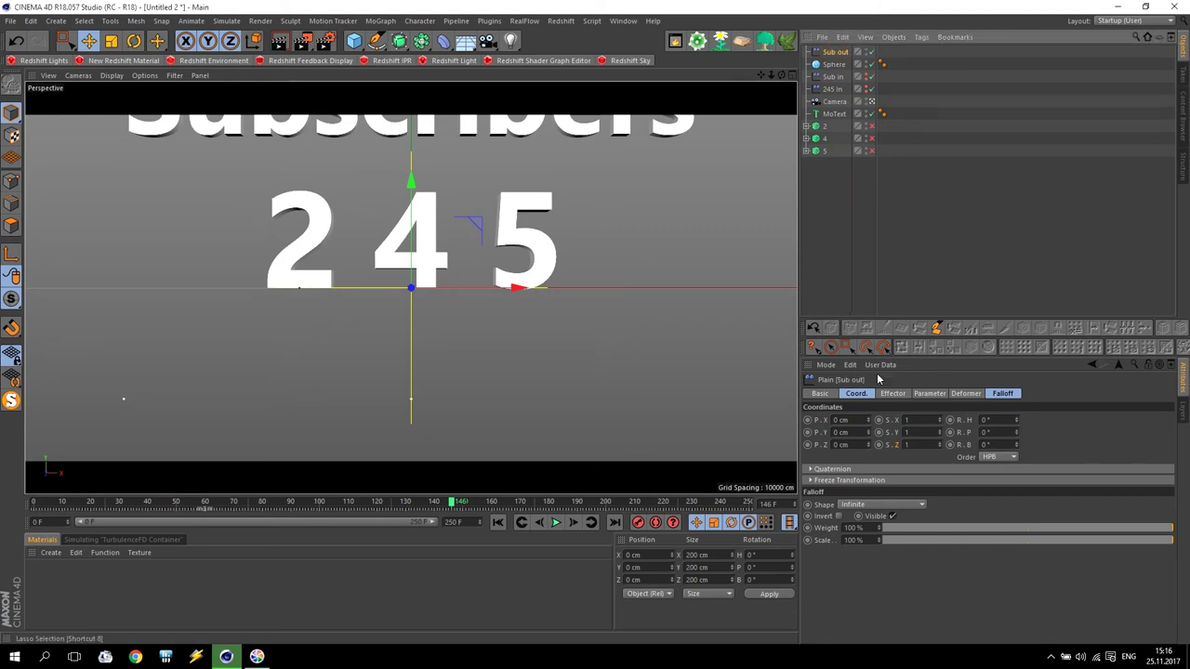
- Make the Sub out effector shrink the letters by uniform scale instead of shifting position, and give it a Linear falloff
left_click(930, 393)
left_click(851, 444)
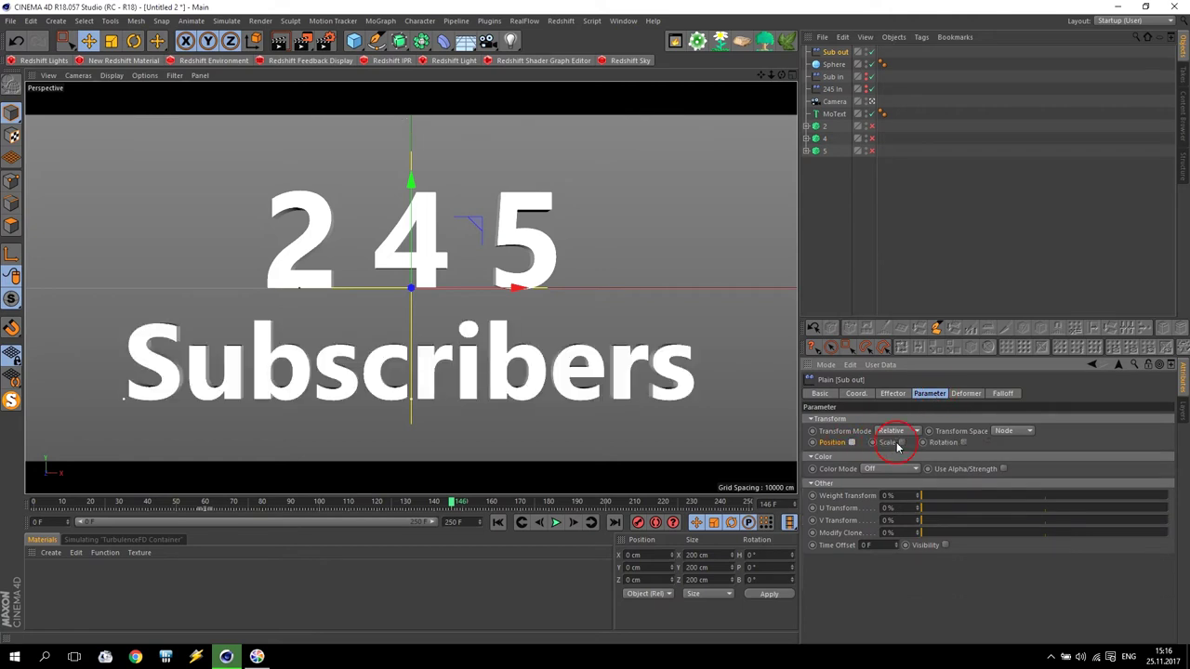
left_click(902, 443)
left_click(931, 492)
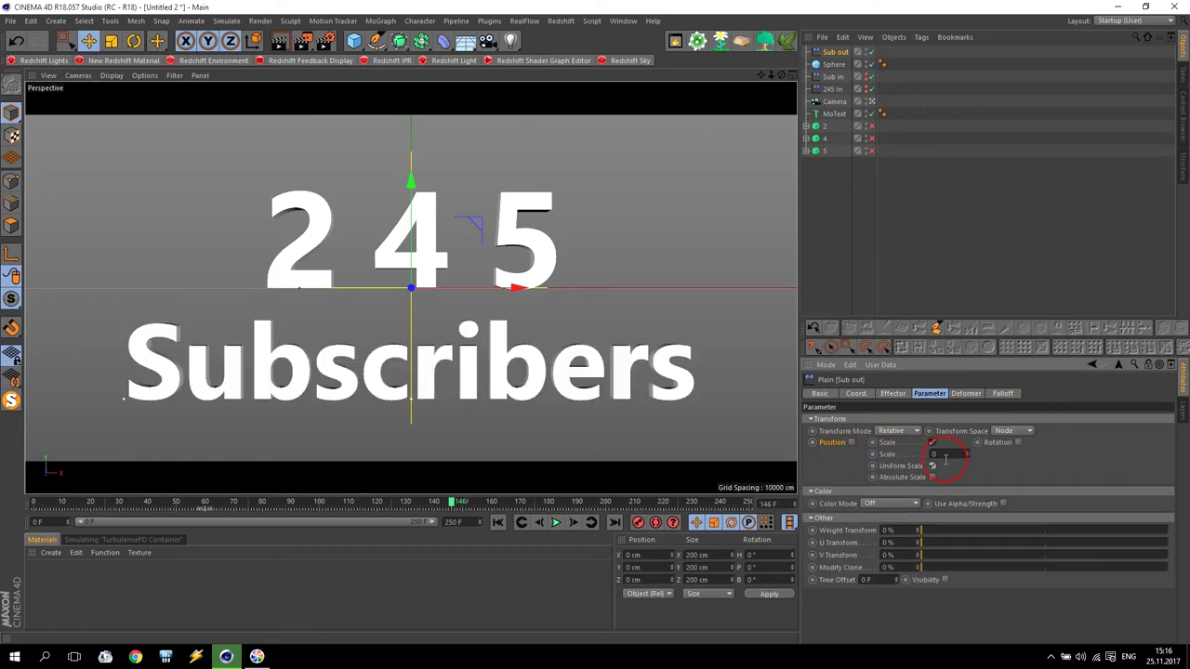
left_click(1007, 395)
left_click(917, 425)
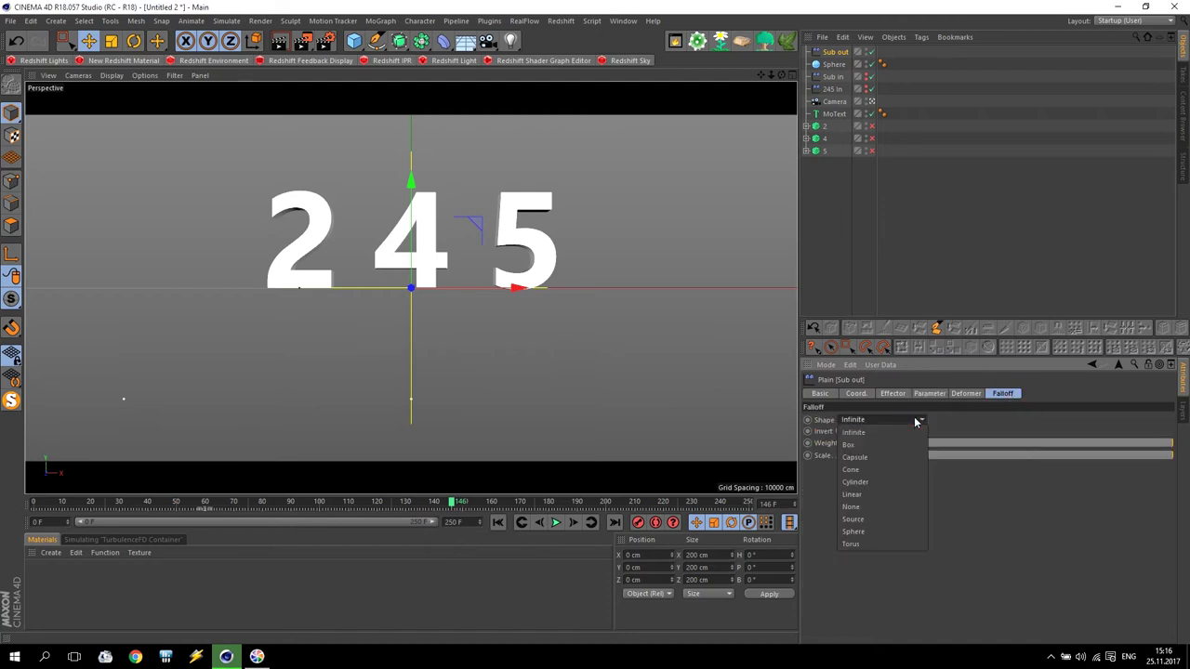
left_click(869, 493)
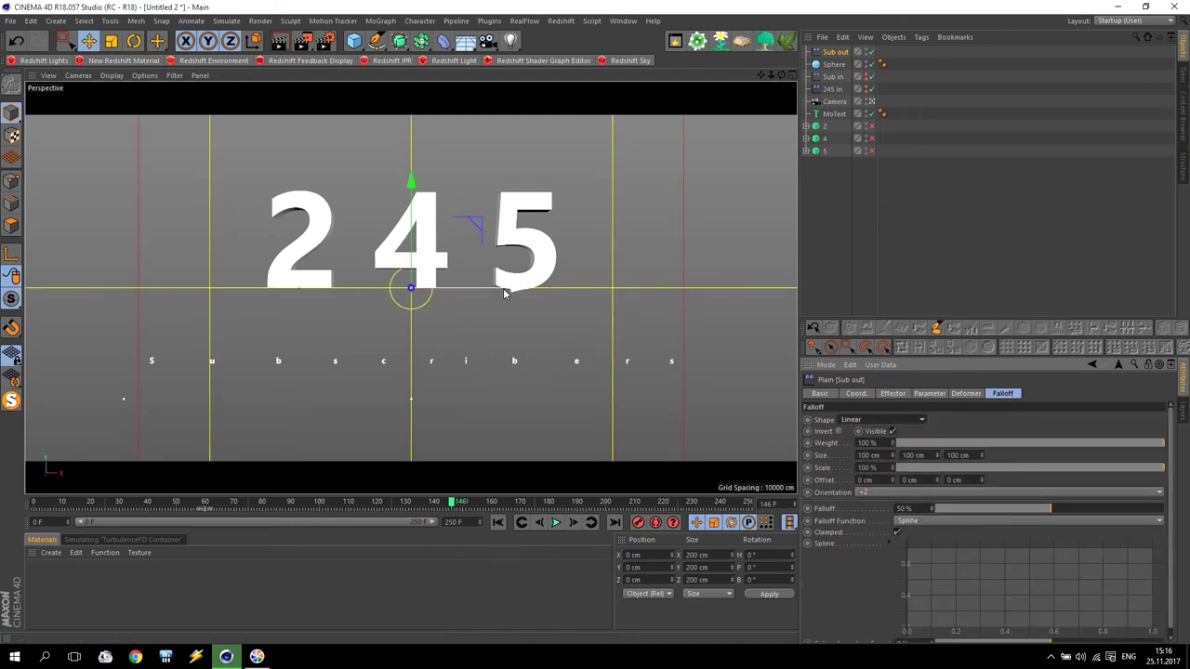
- Rotate the Sub out effector to a heading of -90° and move it along X to about -220 cm
key("r")
left_click_drag(449, 286, 304, 283)
left_click(89, 40)
left_click_drag(522, 292, 85, 292)
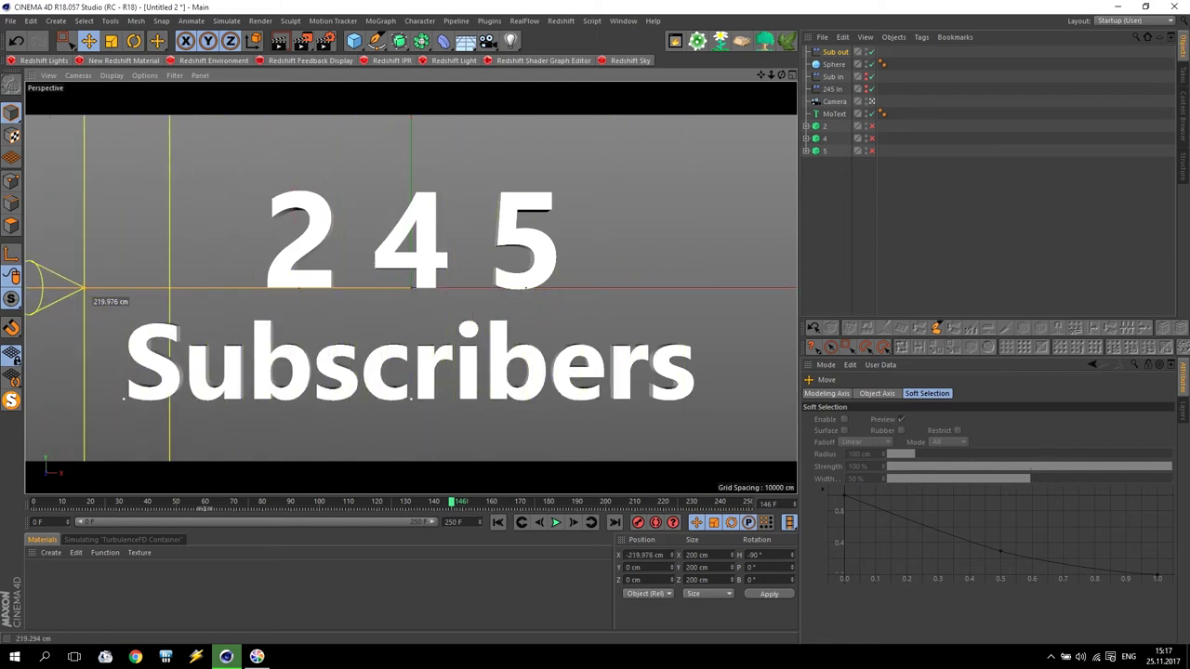
- In the front view, keyframe the Sub out effector's X position at -210 cm on frame 145
key("F5")
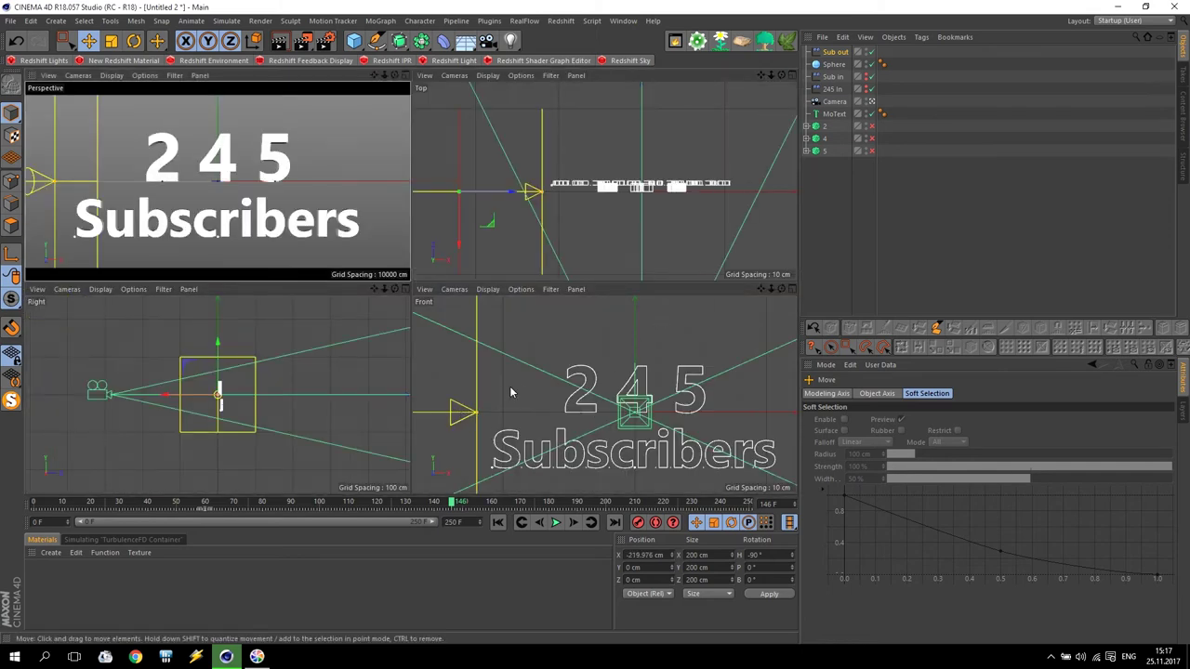
middle_click(510, 391)
scroll(259, 365, "down", 4)
left_click_drag(305, 360, 317, 360)
mouse_move(455, 506)
left_mouse_down()
mouse_move(257, 505)
mouse_move(313, 505)
mouse_move(349, 525)
mouse_move(450, 522)
left_mouse_up()
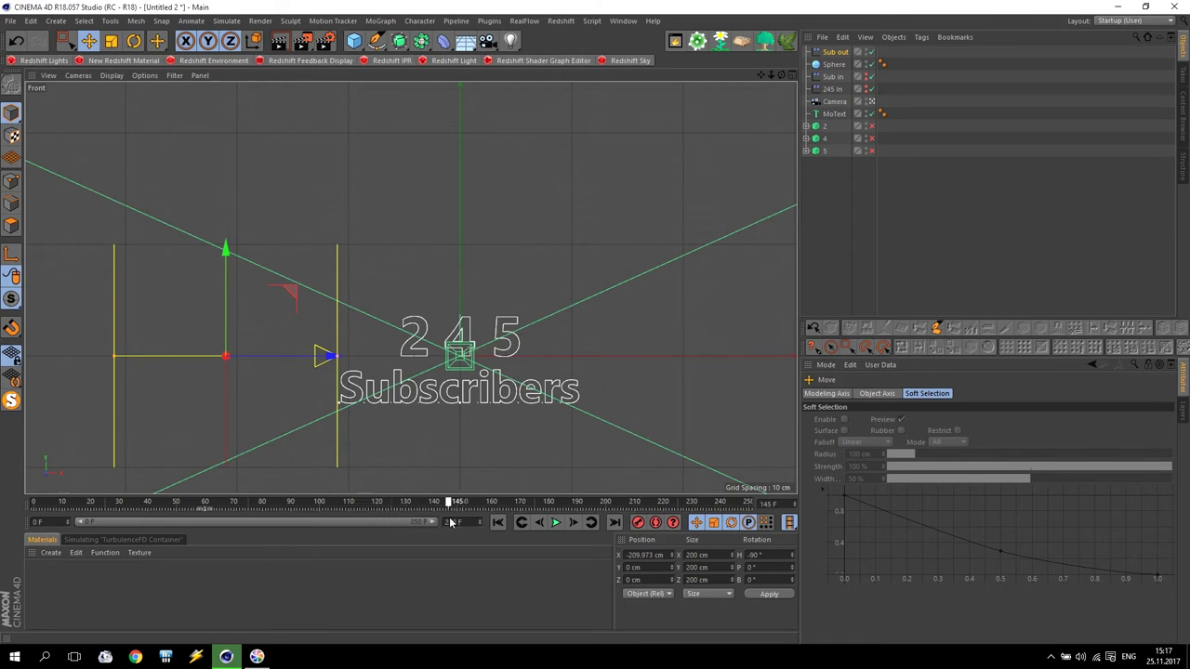
left_click(837, 53)
left_click(857, 396)
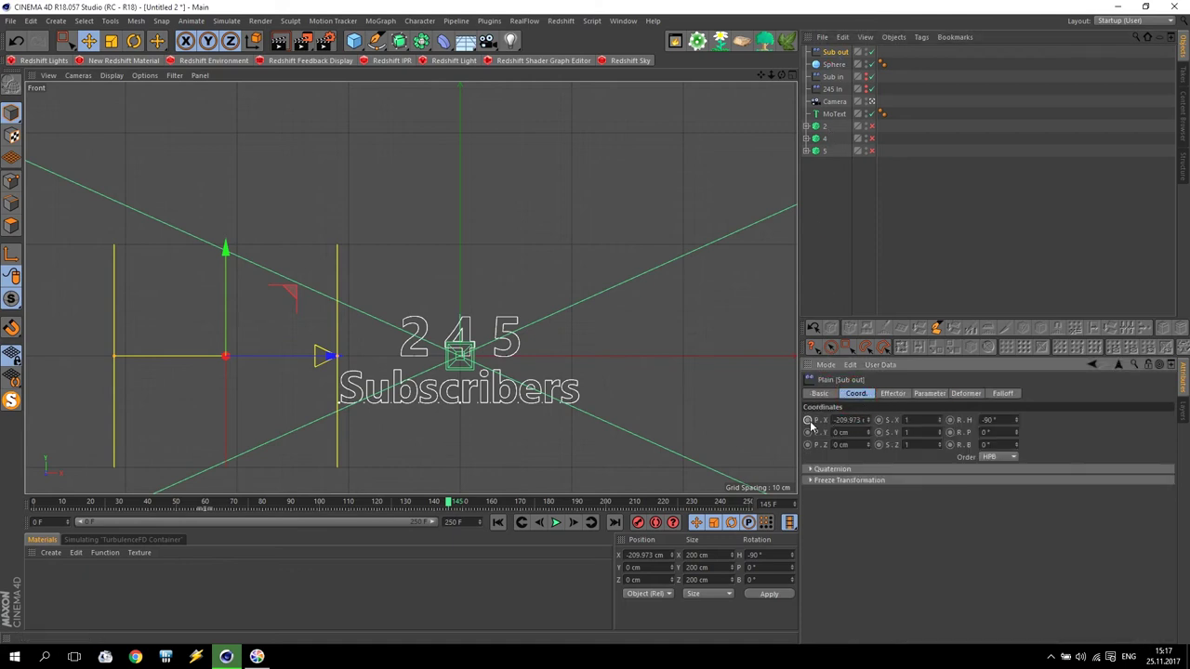
double_click(842, 421)
type("-210")
left_click(809, 421)
- At frame 200, move the Sub out effector past the text and keyframe its X position at 115 cm
left_click_drag(450, 503, 604, 517)
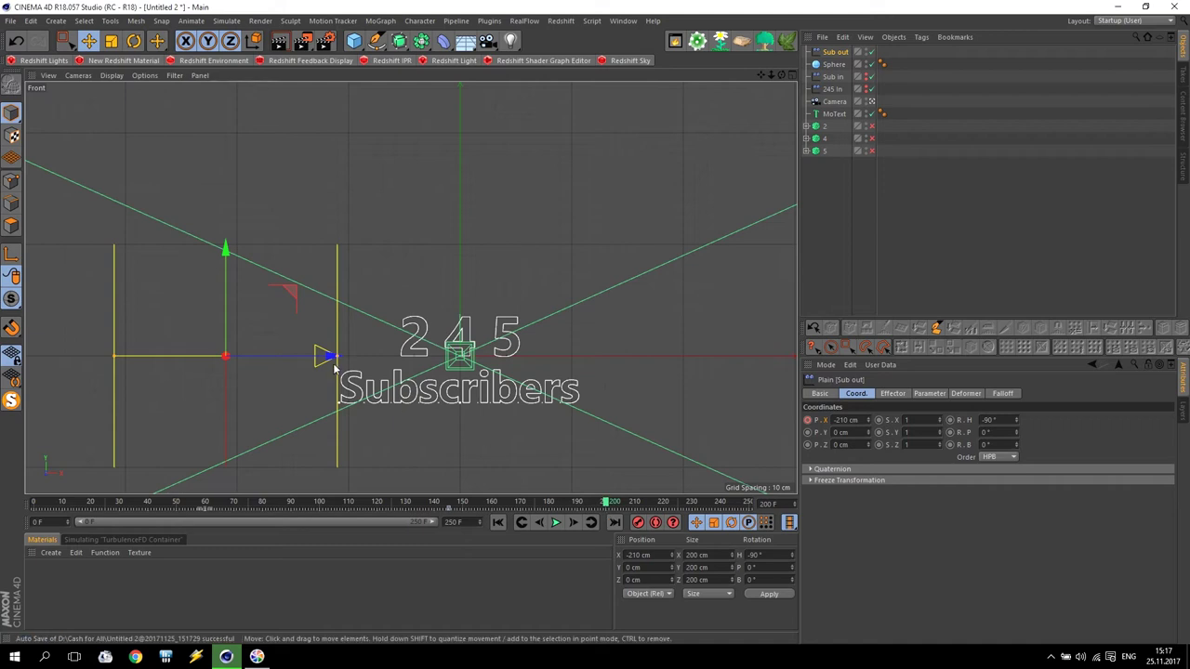
left_click_drag(313, 354, 670, 377)
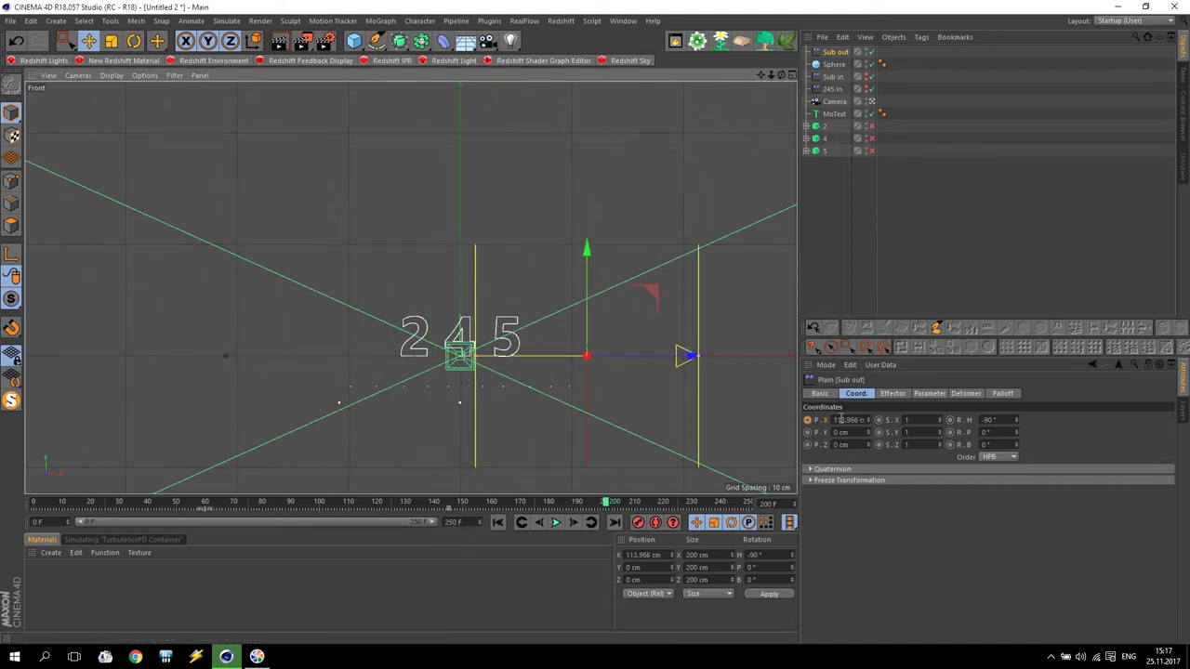
double_click(841, 420)
type("115")
key("Return")
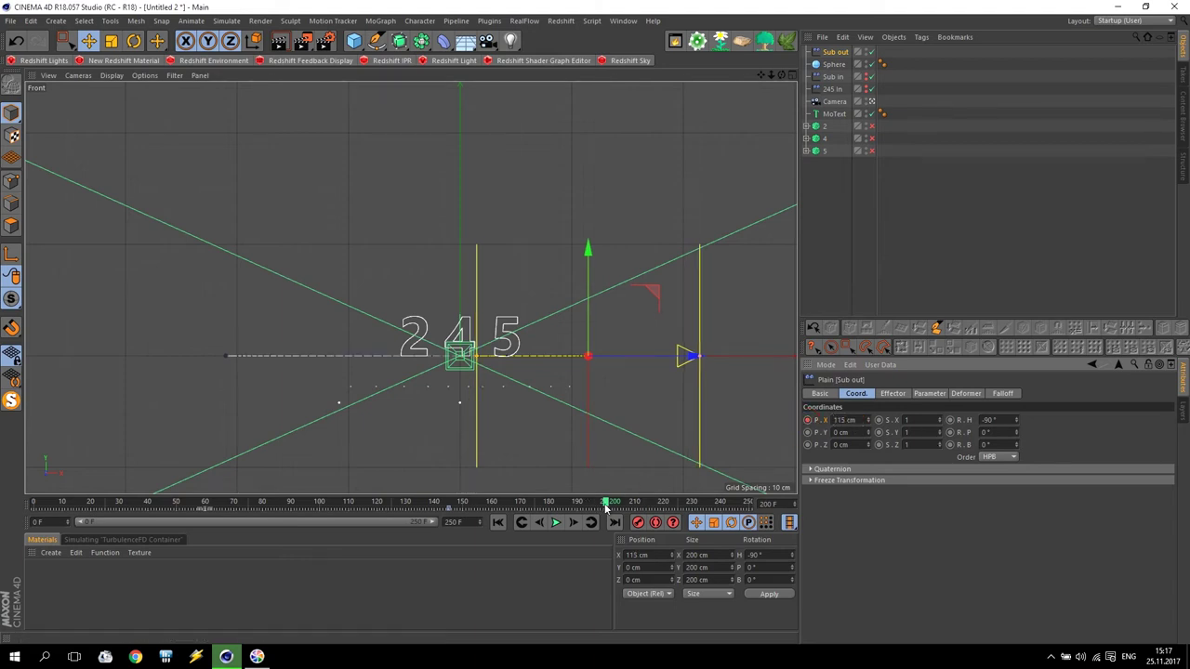
- Hide the Sub out effector in the viewport and enable the Voronoi Fracture objects 2, 4 and 5
left_click(866, 50)
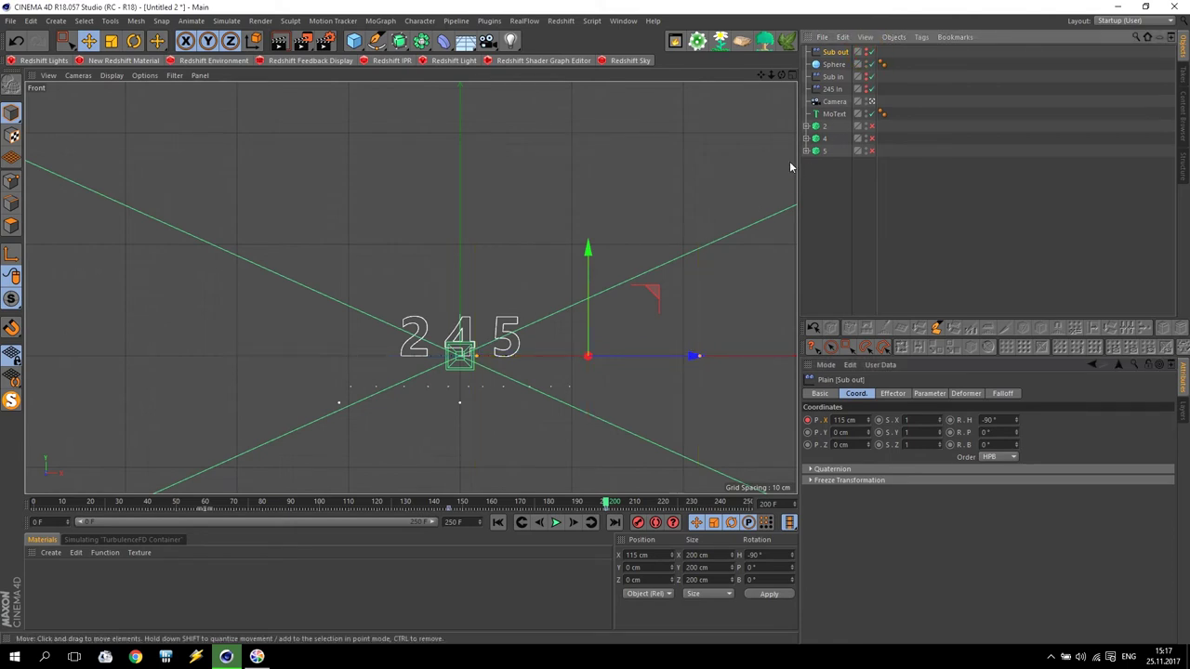
left_click(872, 126)
left_click(872, 137)
left_click(872, 150)
scroll(481, 399, "up", 3)
scroll(520, 279, "up", 1)
- Set the distribution point amount to 200 on each of the Voronoi Fracture objects 2, 4 and 5
left_click(832, 128)
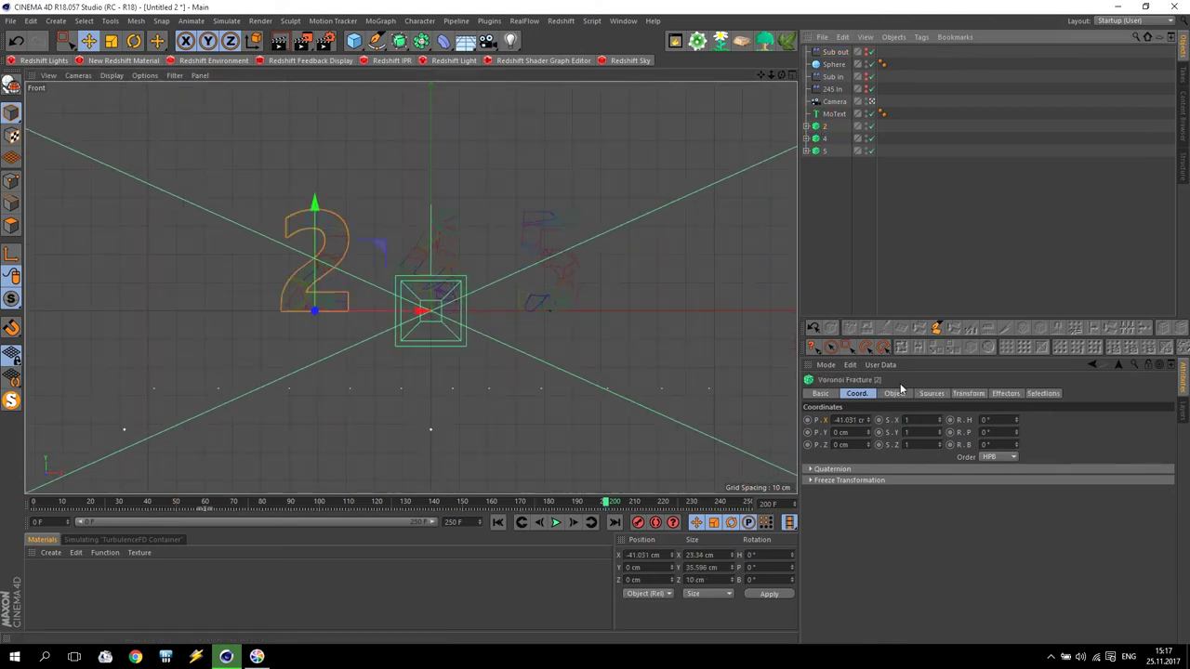
left_click(929, 393)
left_click(875, 476)
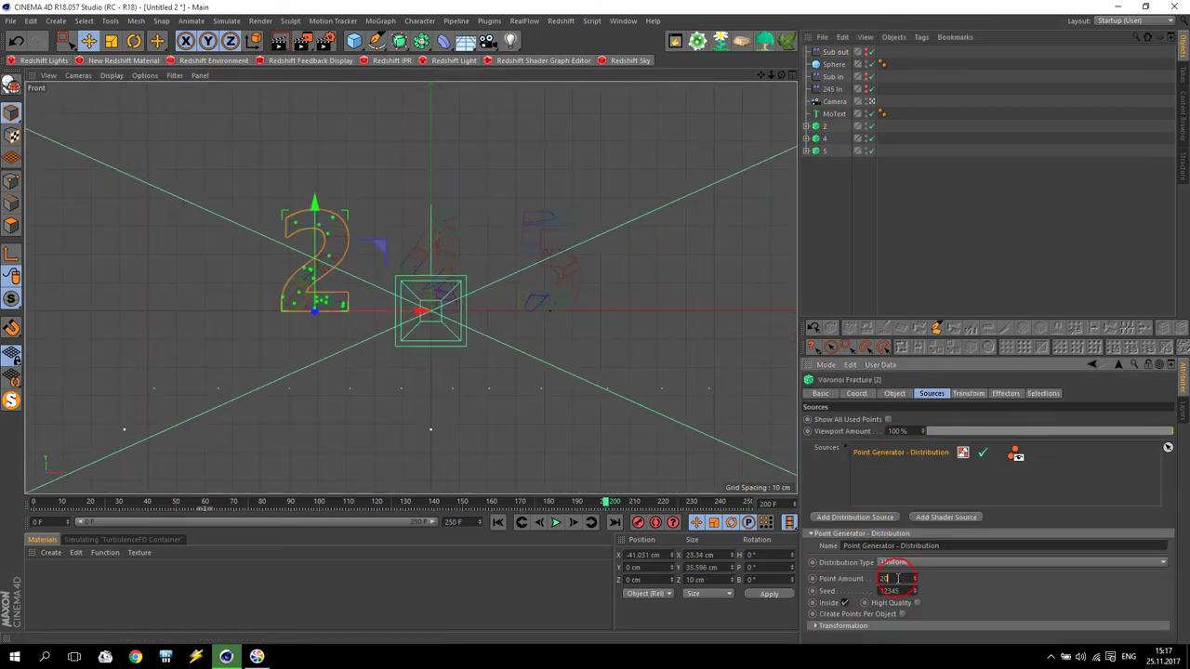
left_click(823, 139)
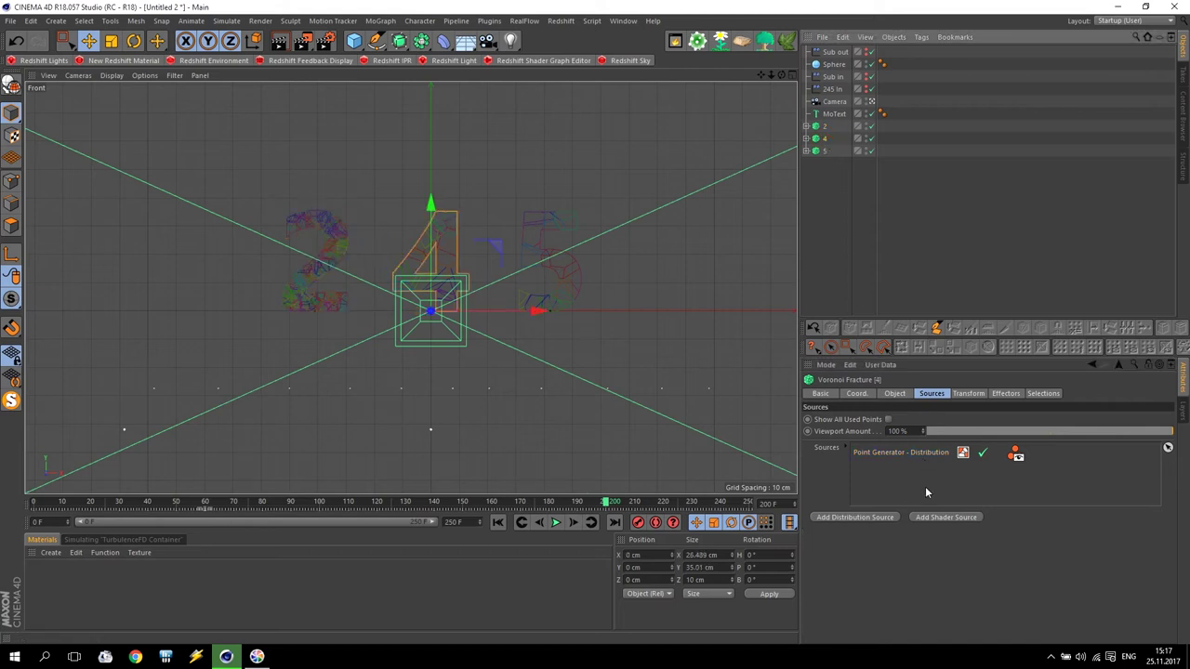
left_click(903, 453)
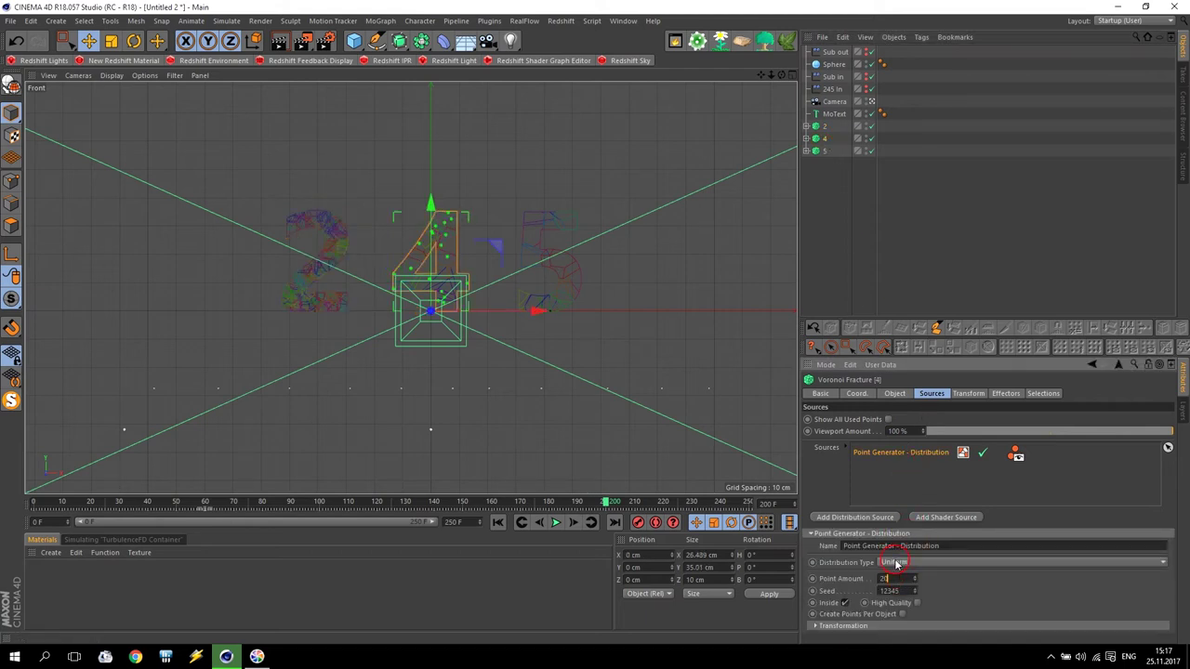
left_click(823, 155)
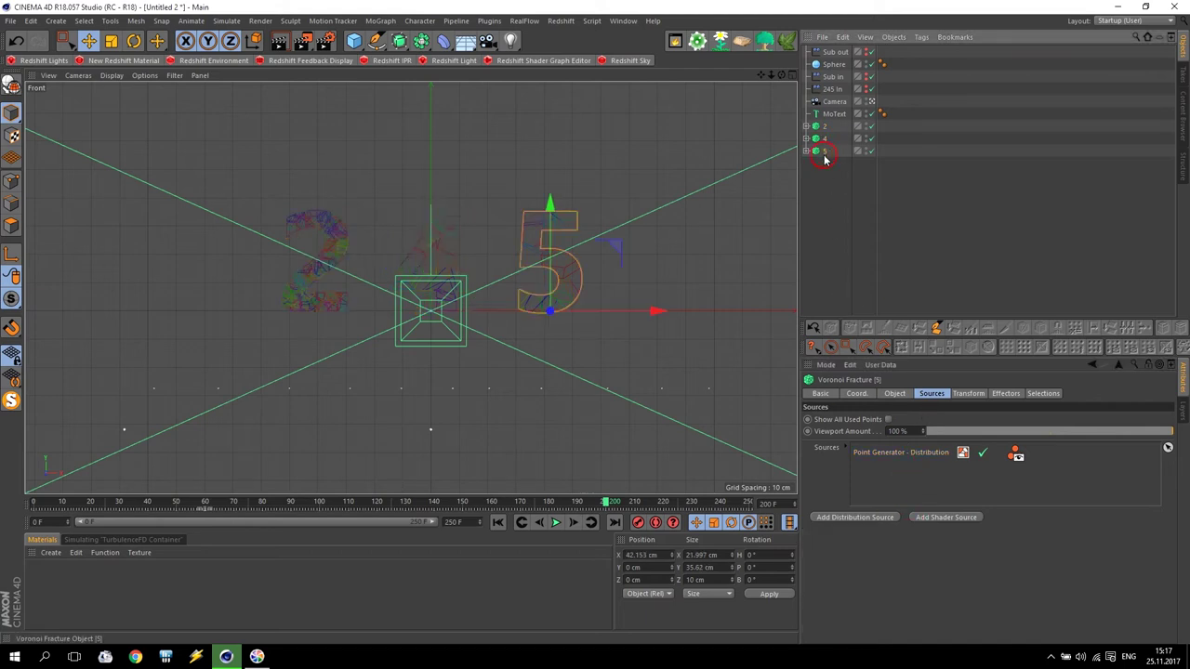
left_click(910, 453)
key("Return")
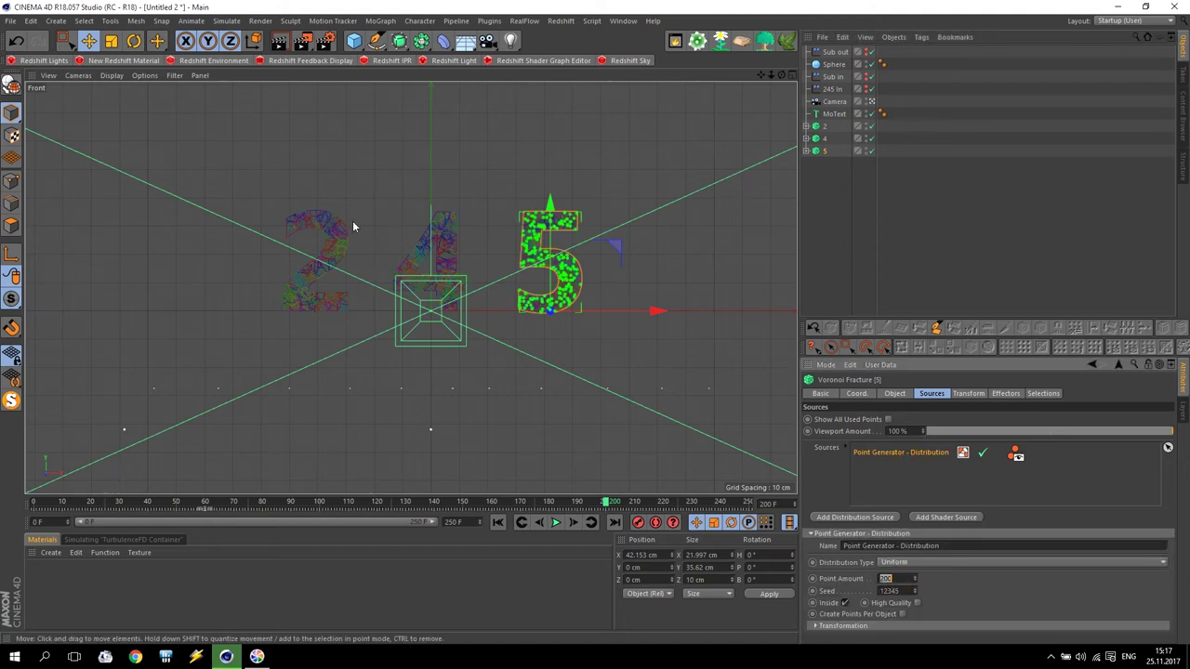
- At frame 160, keyframe Offset Fragments at 0 cm on the three digit fractures together
left_click(897, 394)
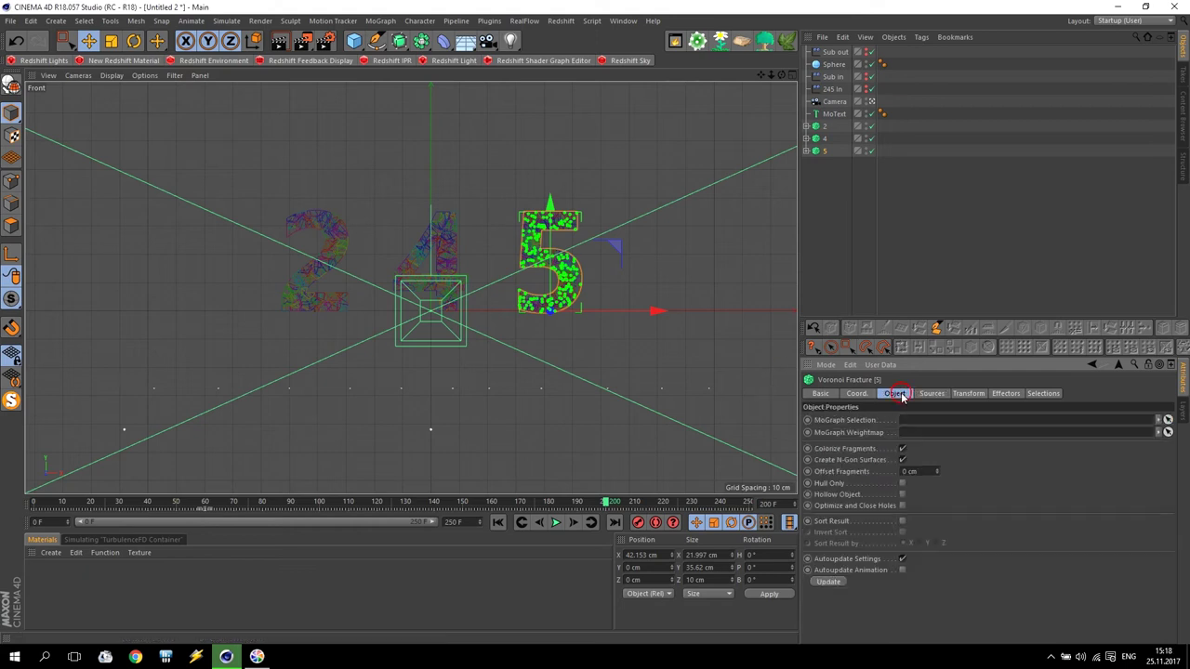
left_click_drag(606, 505, 493, 509)
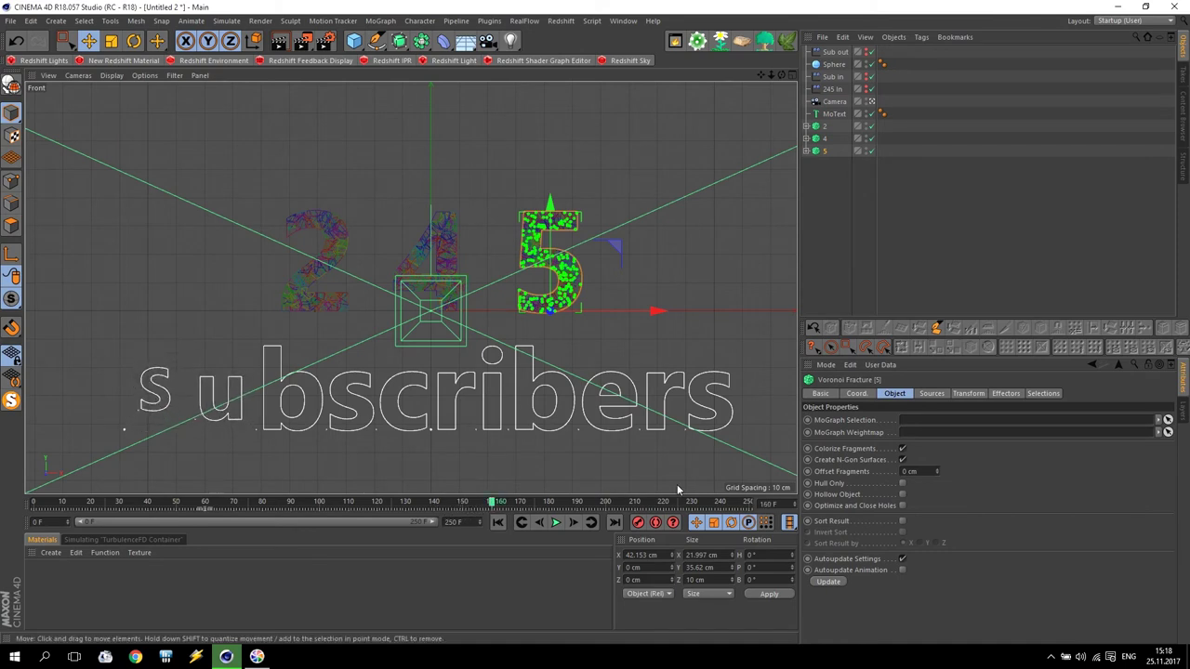
left_click(824, 127)
left_click(823, 151, "shift")
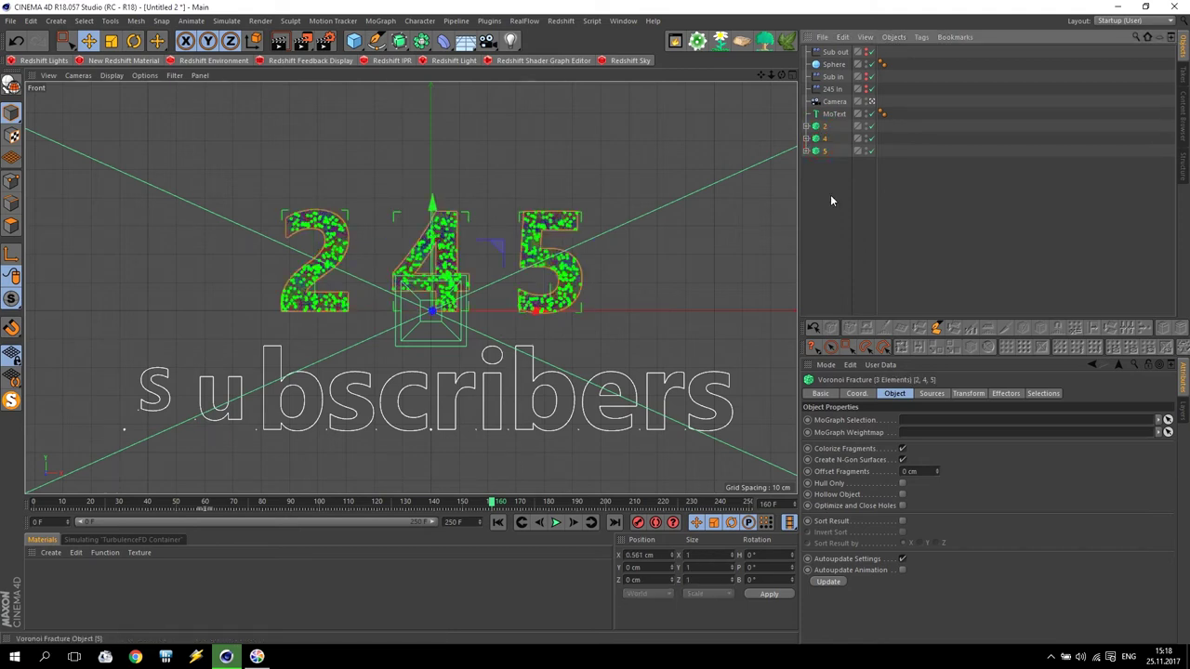
left_click(808, 471)
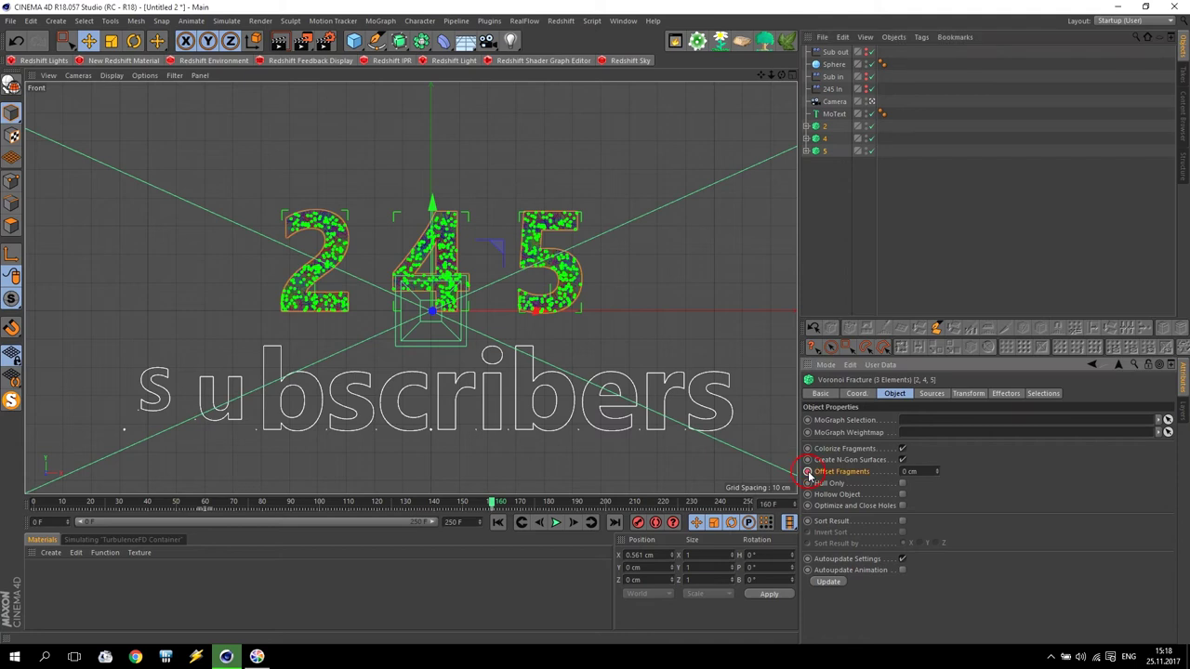
- At frame 220, keyframe Offset Fragments at 5 cm on the three digit fractures and deselect them
left_click_drag(491, 506, 663, 508)
left_click(900, 471)
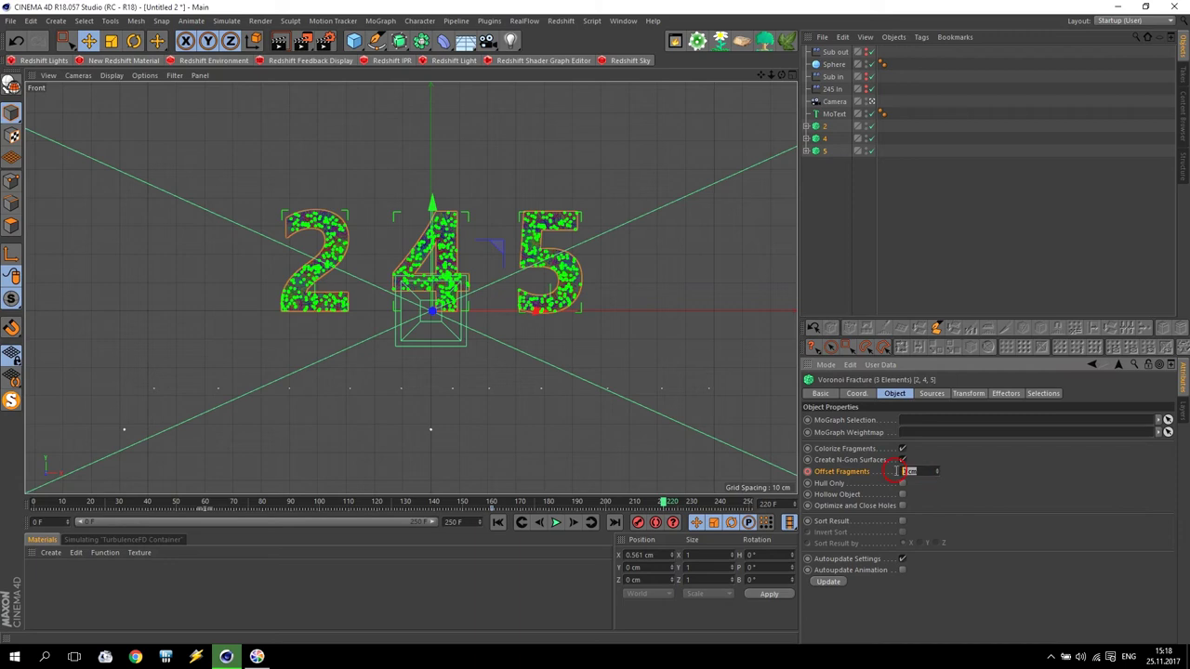
type("5")
key("Return")
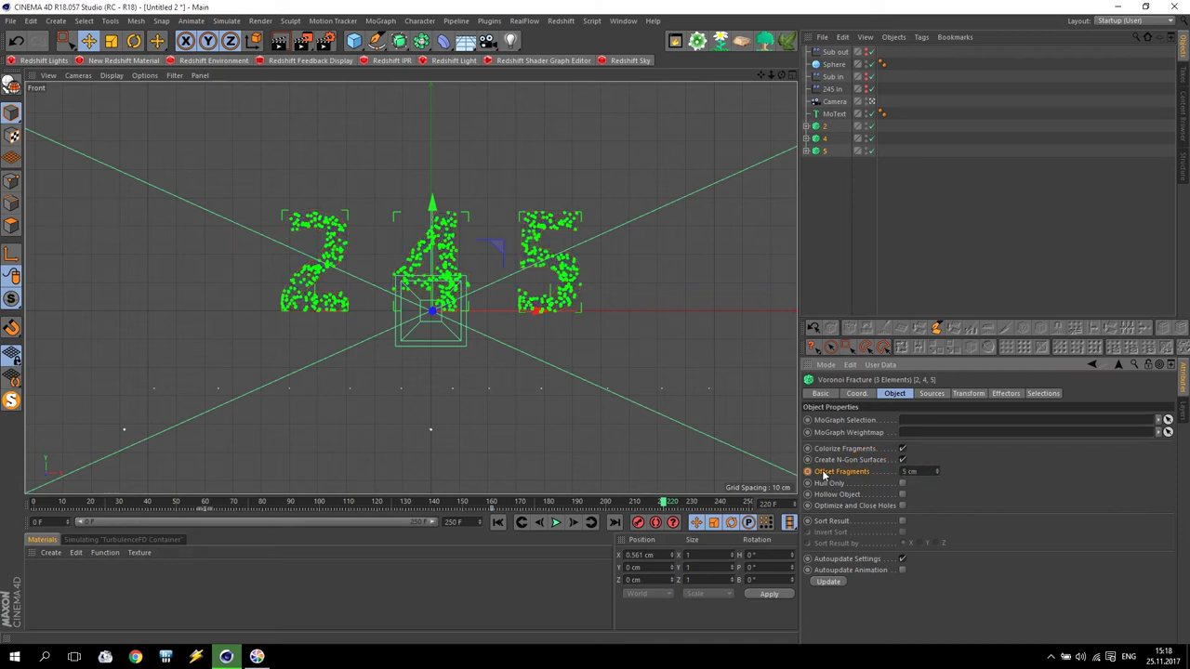
left_click(469, 240)
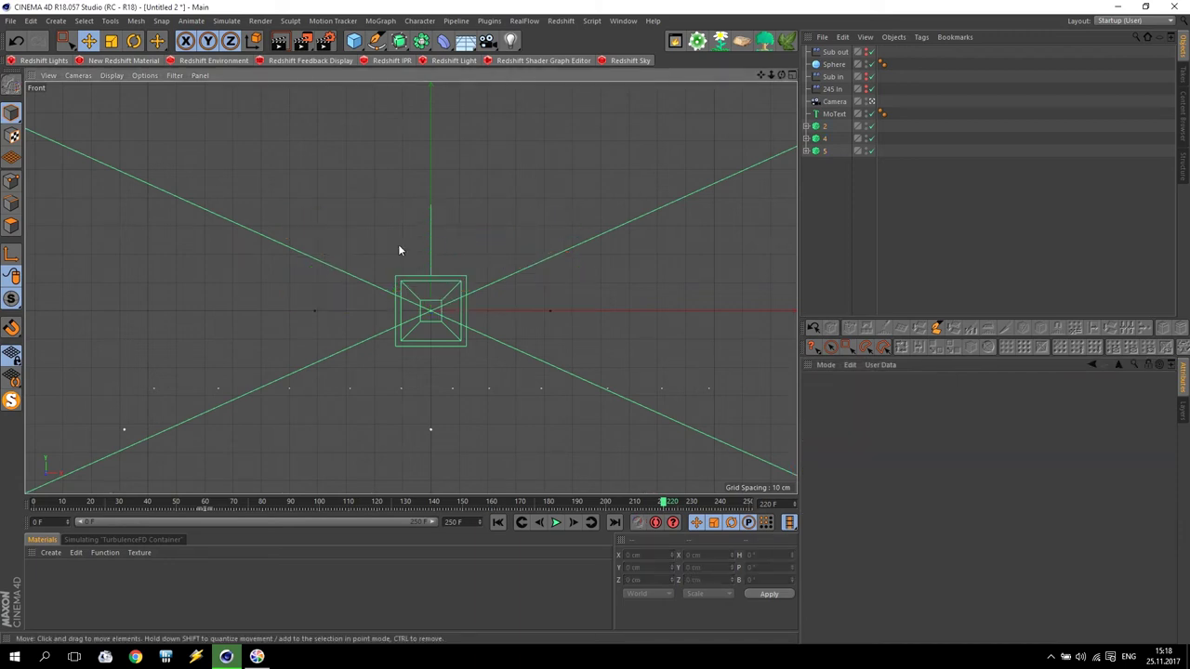
- Play the whole animation from frame 0 in the perspective view to check both title exits, and return to the start
key("F1")
left_click(497, 522)
left_click(558, 523)
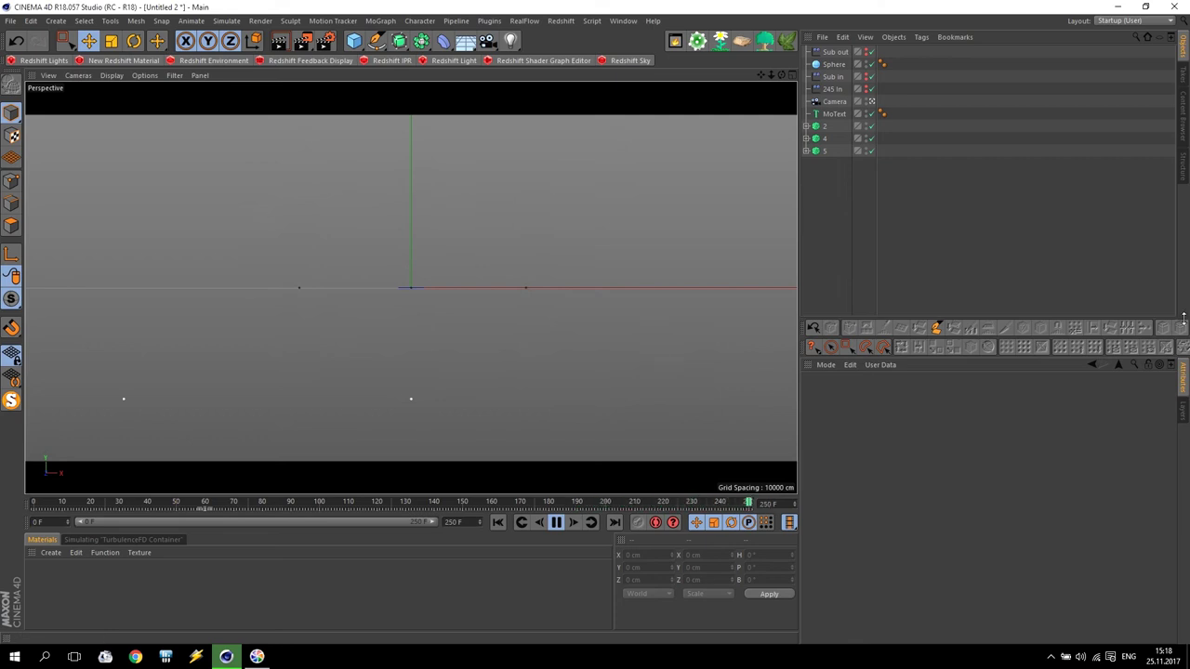
left_click(556, 523)
left_click(500, 523)
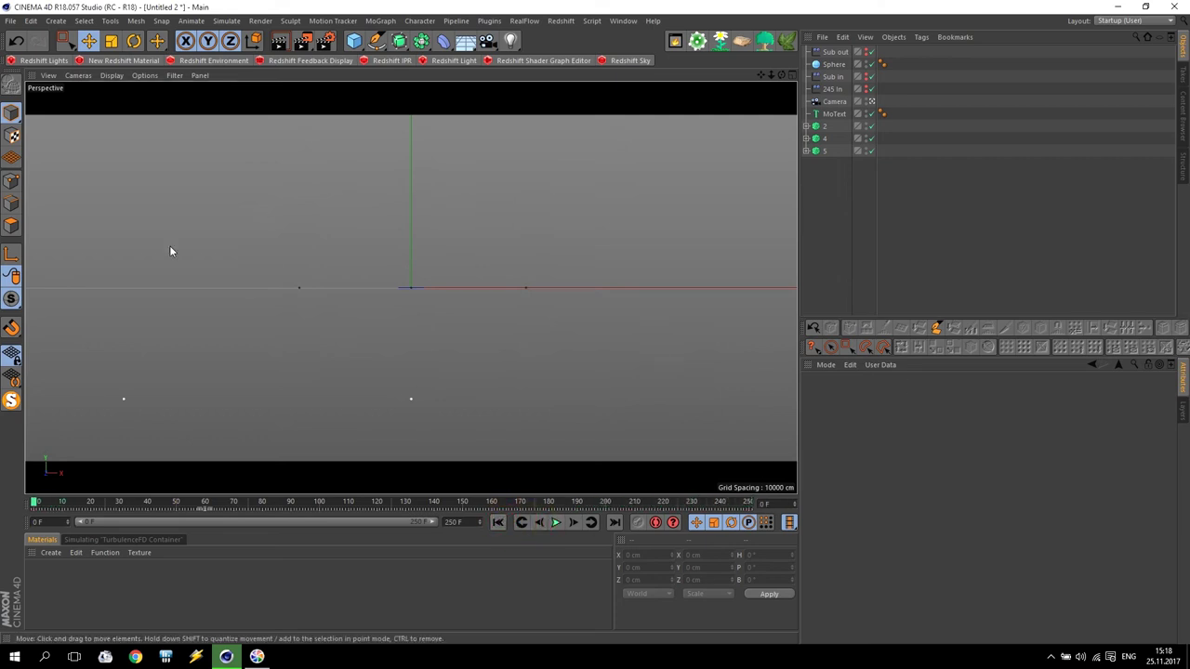
- Add a Protection tag to the Camera to lock its position, scale and rotation
left_click(834, 102)
left_click(922, 37)
mouse_move(929, 57)
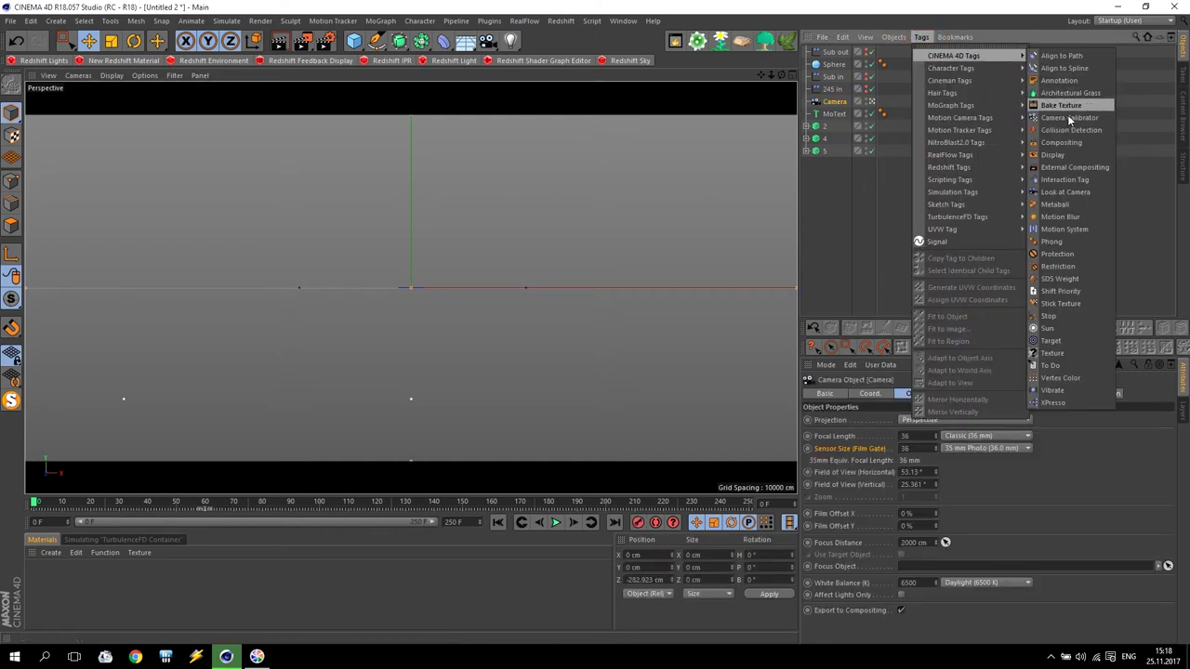
left_click(1058, 254)
left_click(503, 207)
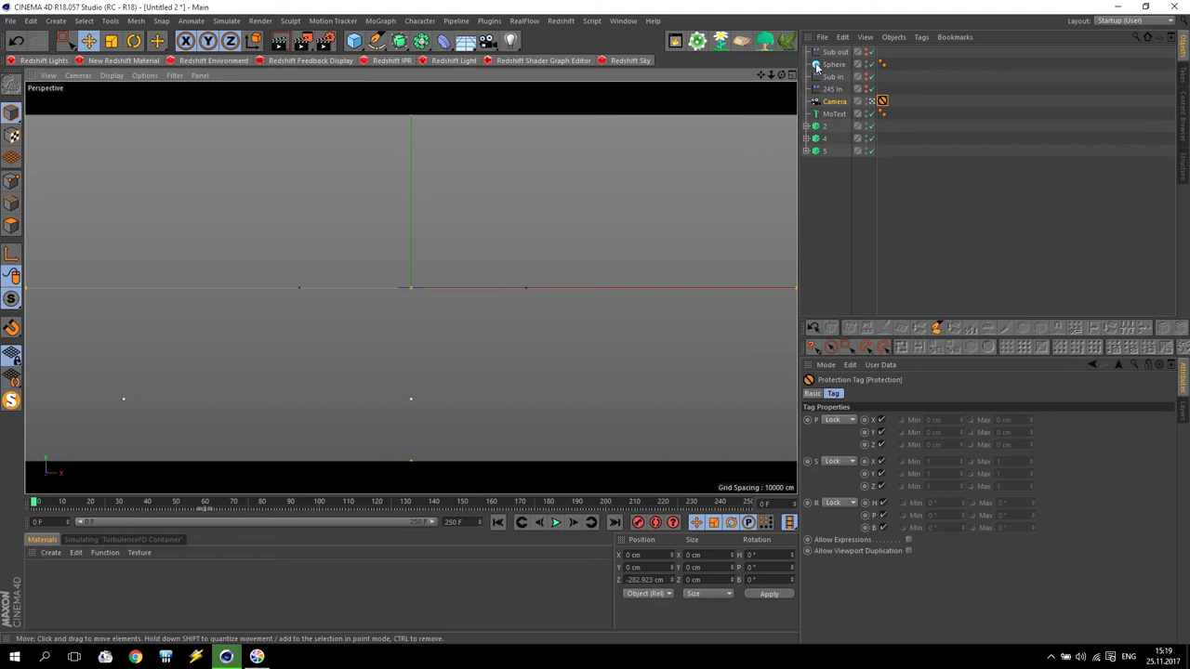
- Save the project to the Desktop as Untitled 1.c4d, replacing the existing file
left_click(10, 21)
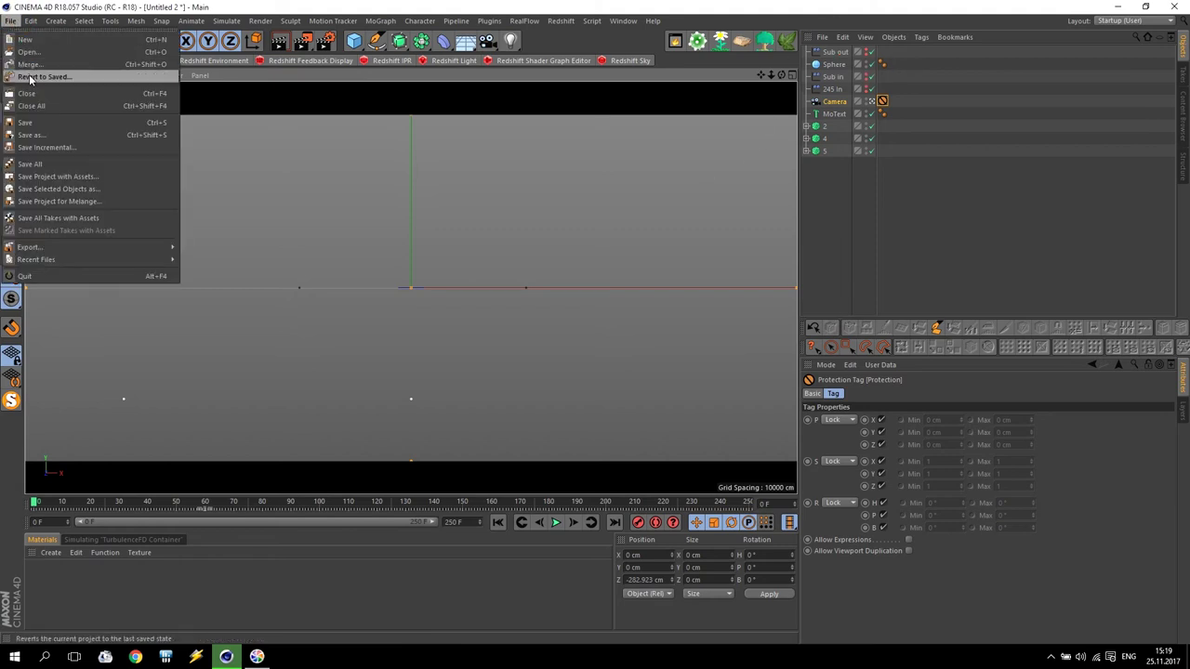
left_click(33, 125)
left_click(525, 240)
left_click(474, 331)
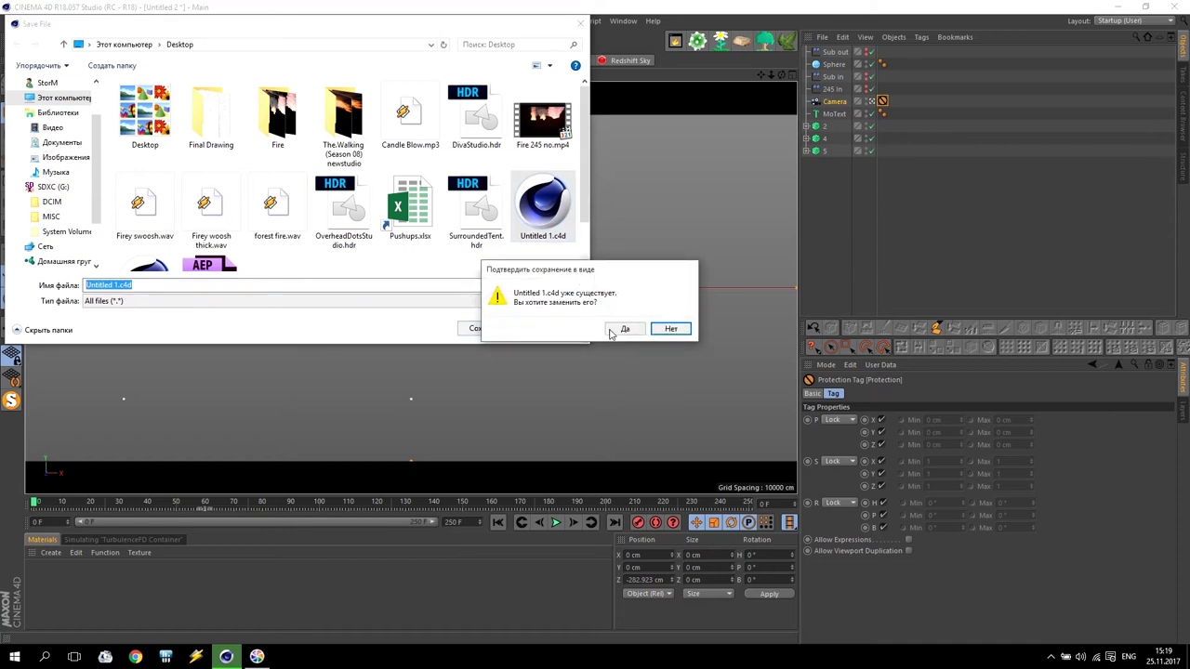
left_click(622, 329)
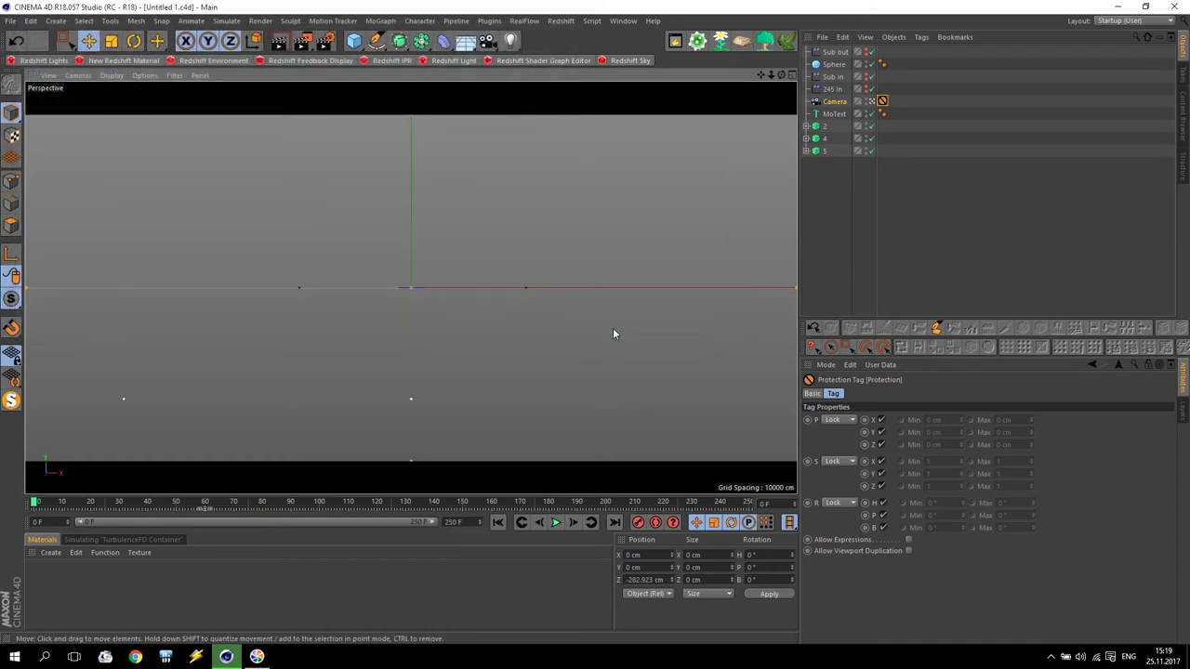
- Add a TurbulenceFD Container to the scene
left_click(491, 22)
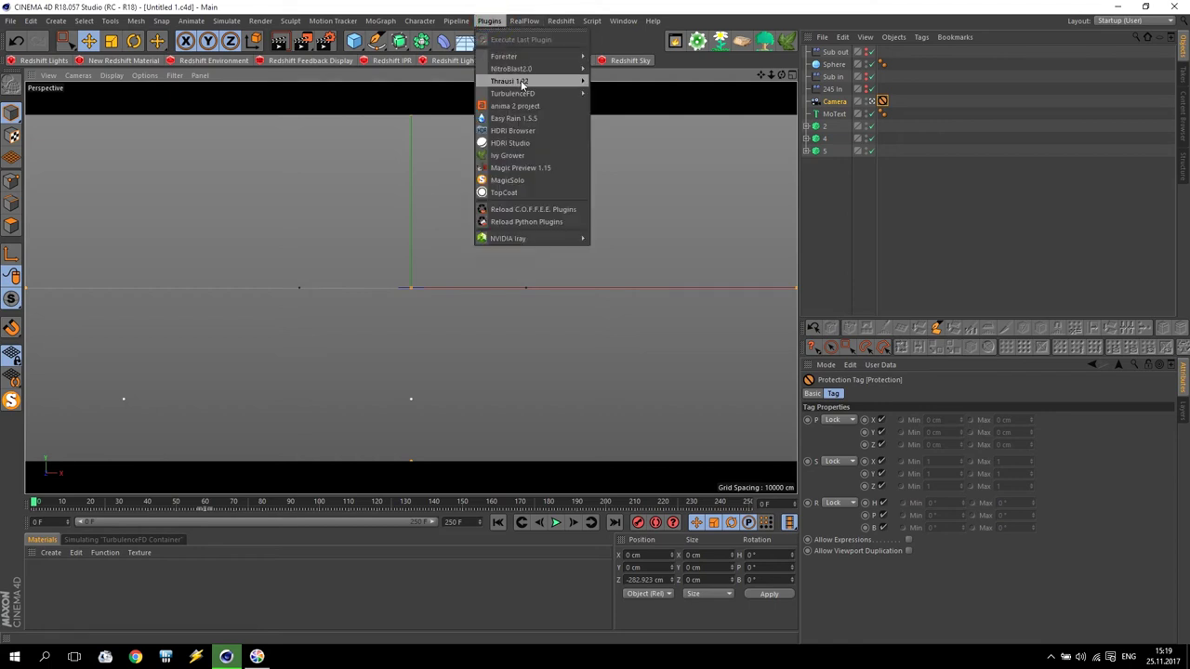
mouse_move(527, 95)
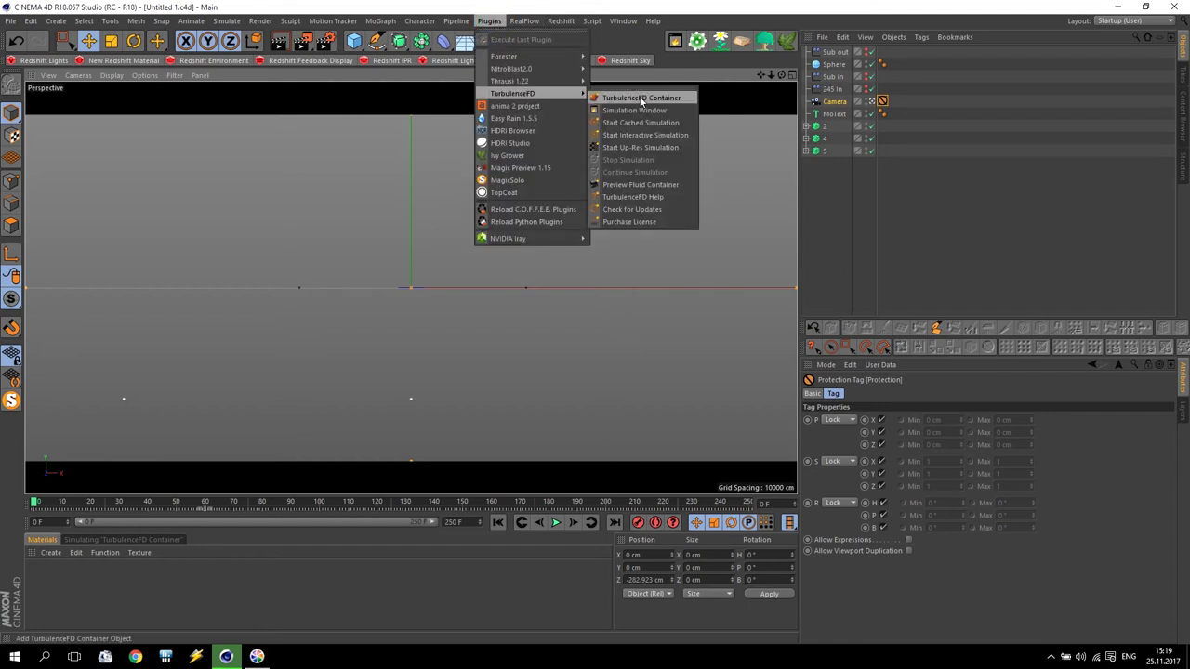
left_click(639, 98)
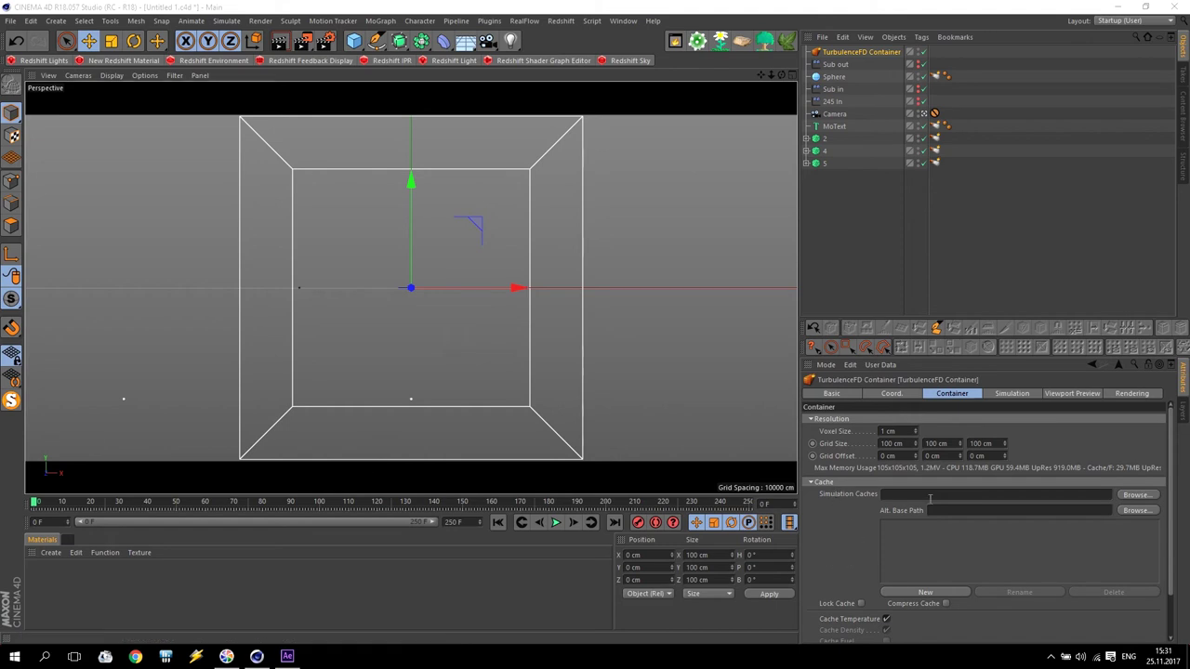
- Set the container's simulation cache location to the folder D:\Cash for FumeFX
left_click(1135, 495)
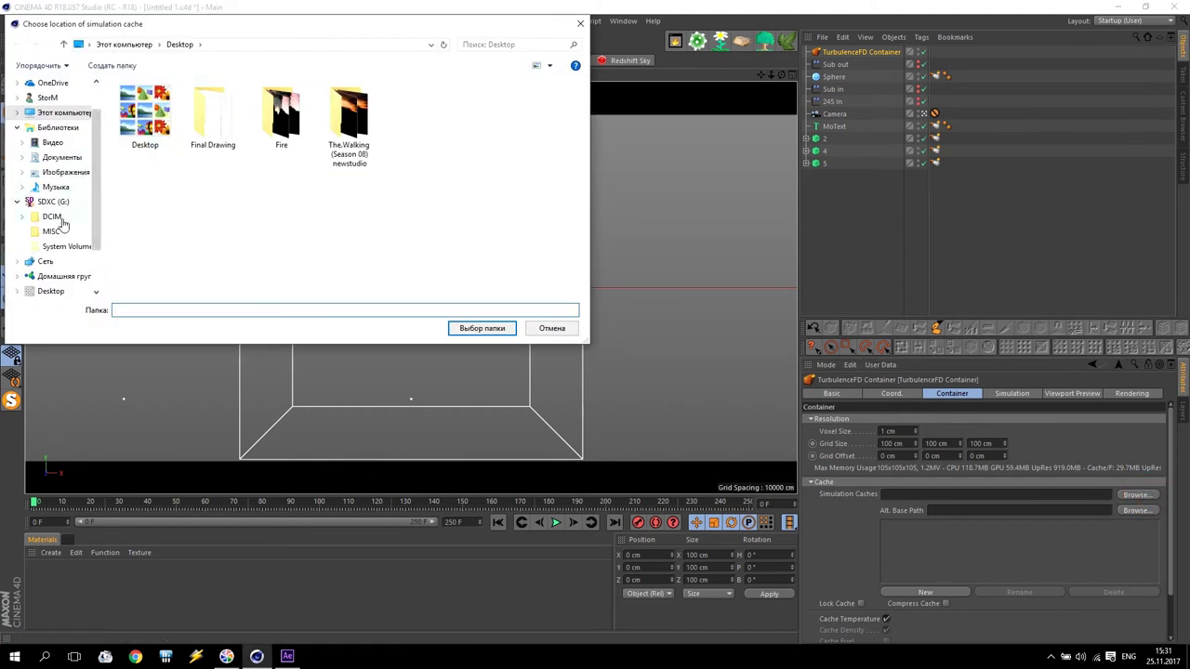
left_click(54, 112)
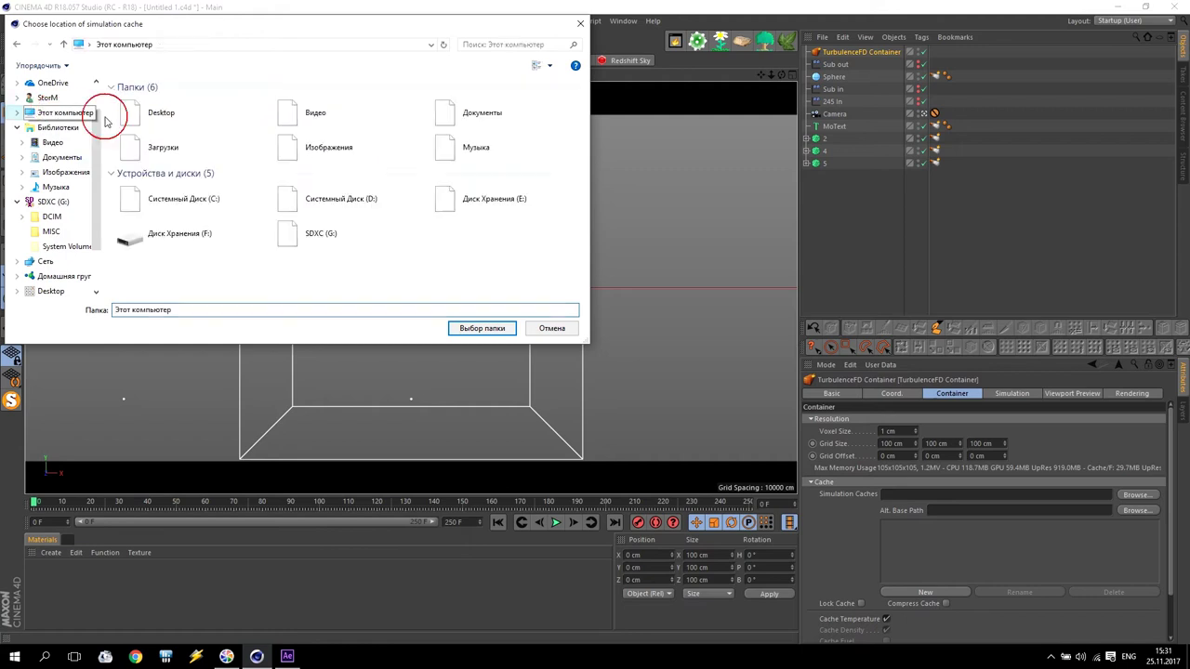
double_click(324, 194)
double_click(200, 163)
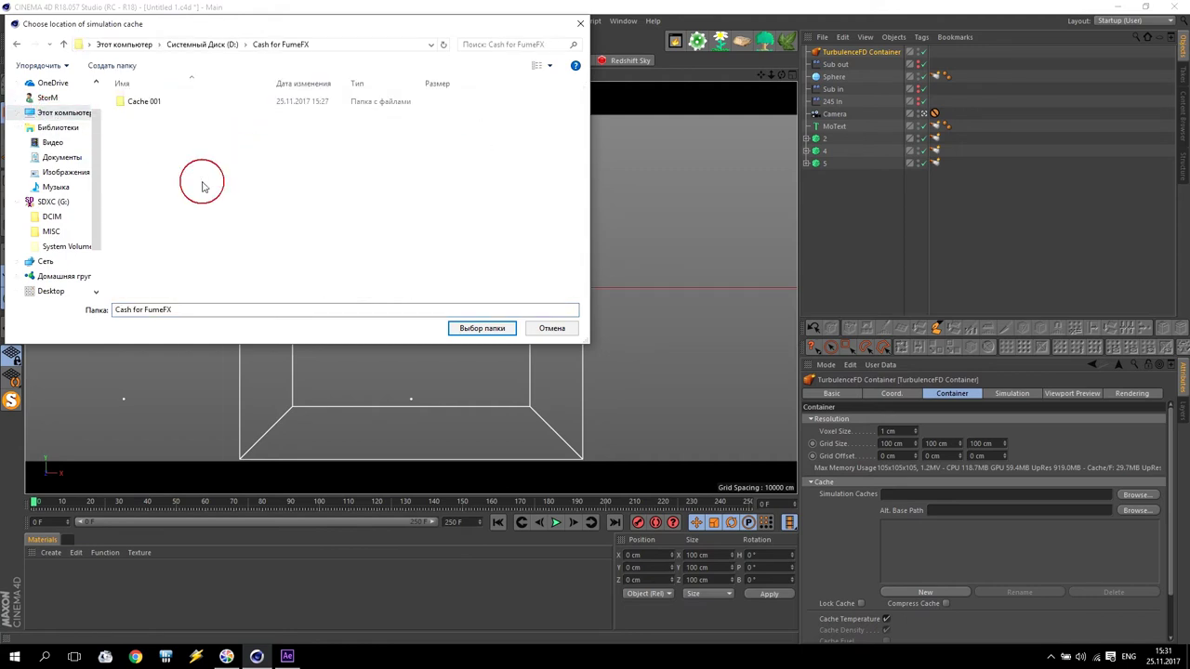
left_click(481, 328)
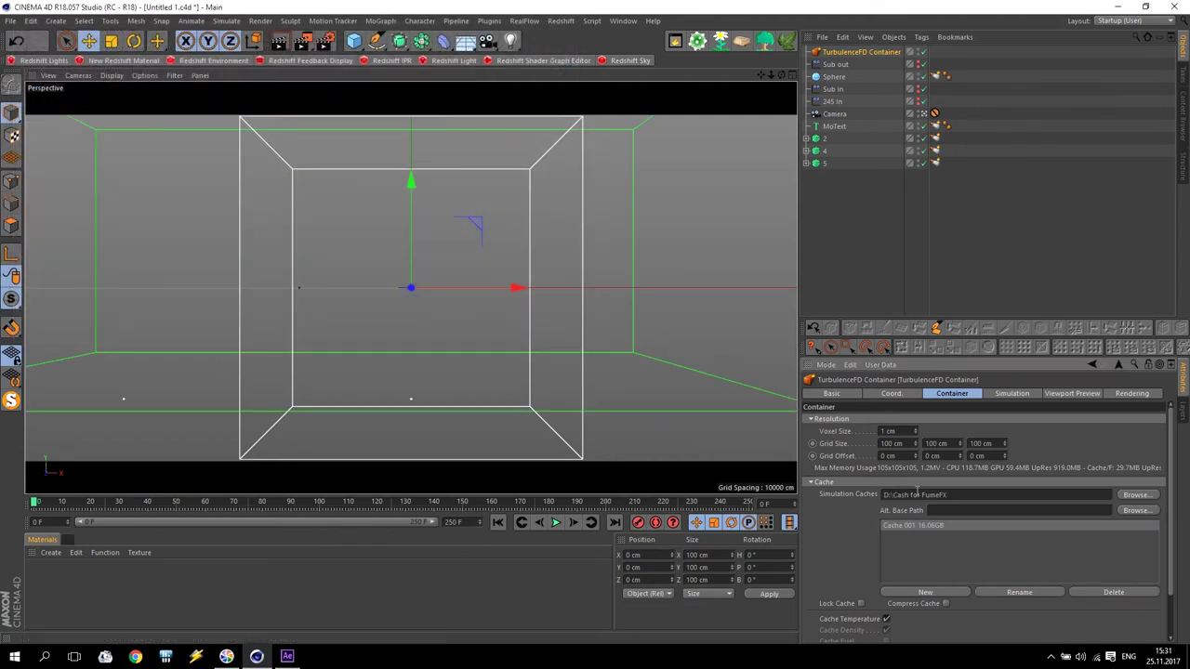
- Set the cache's alternative base path to D:\Cash for FumeFX and delete the existing Cache 001
left_click(1135, 495)
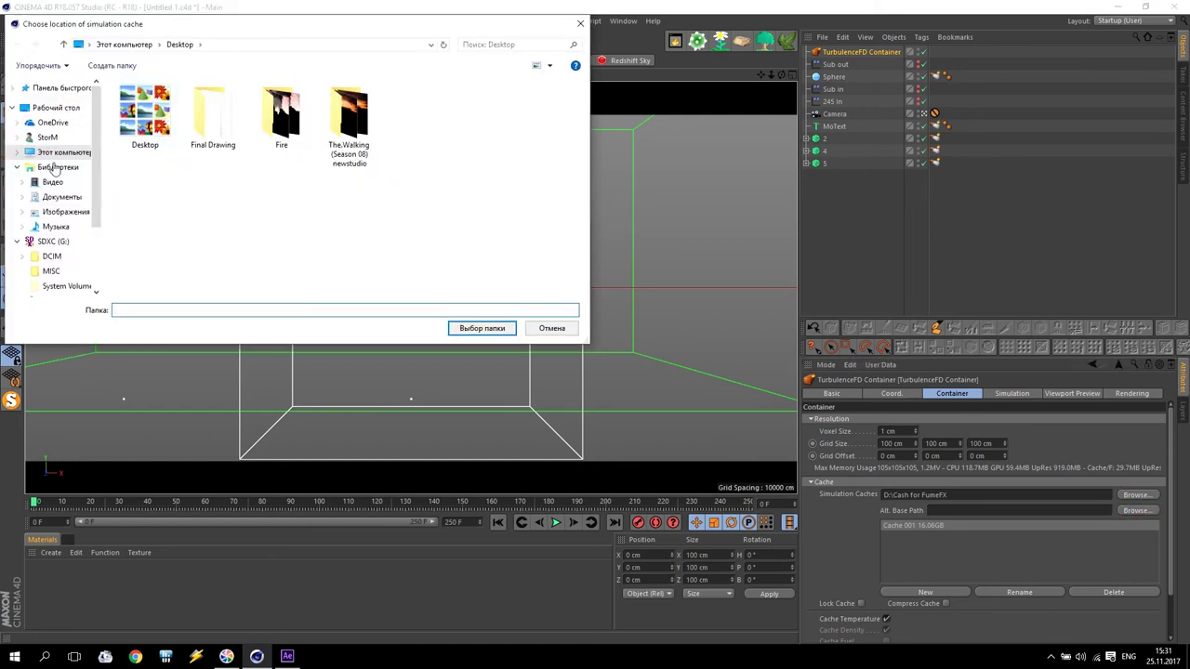
double_click(330, 201)
left_click(169, 166)
double_click(169, 167)
left_click(482, 329)
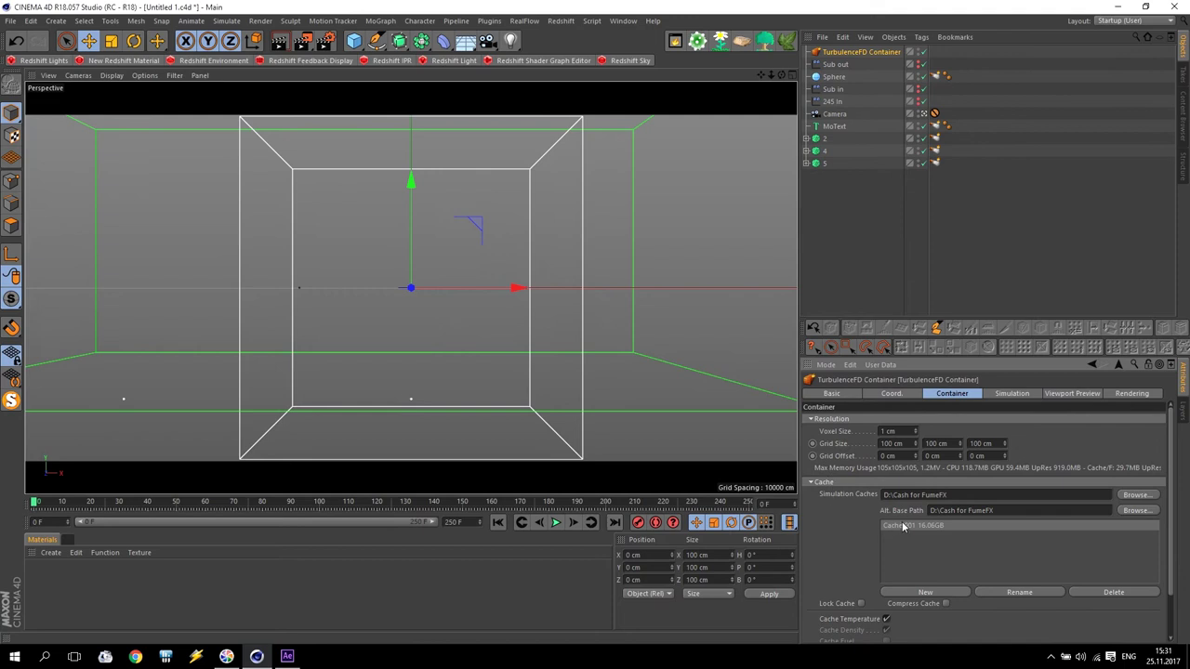
left_click(1103, 595)
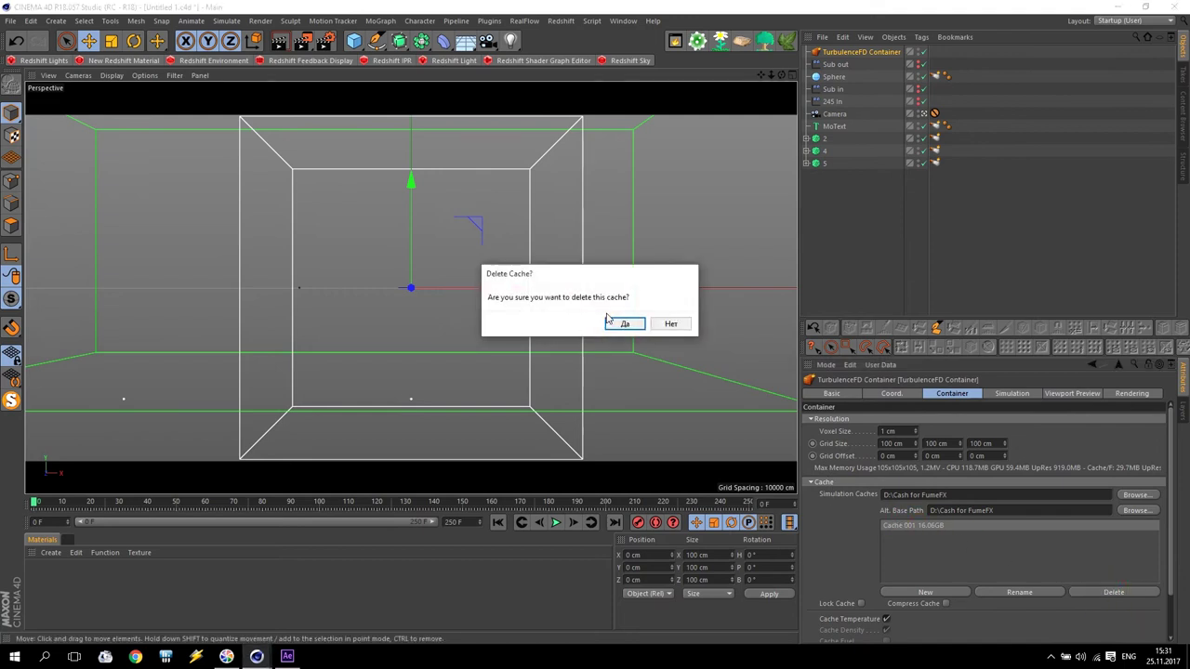
left_click(619, 322)
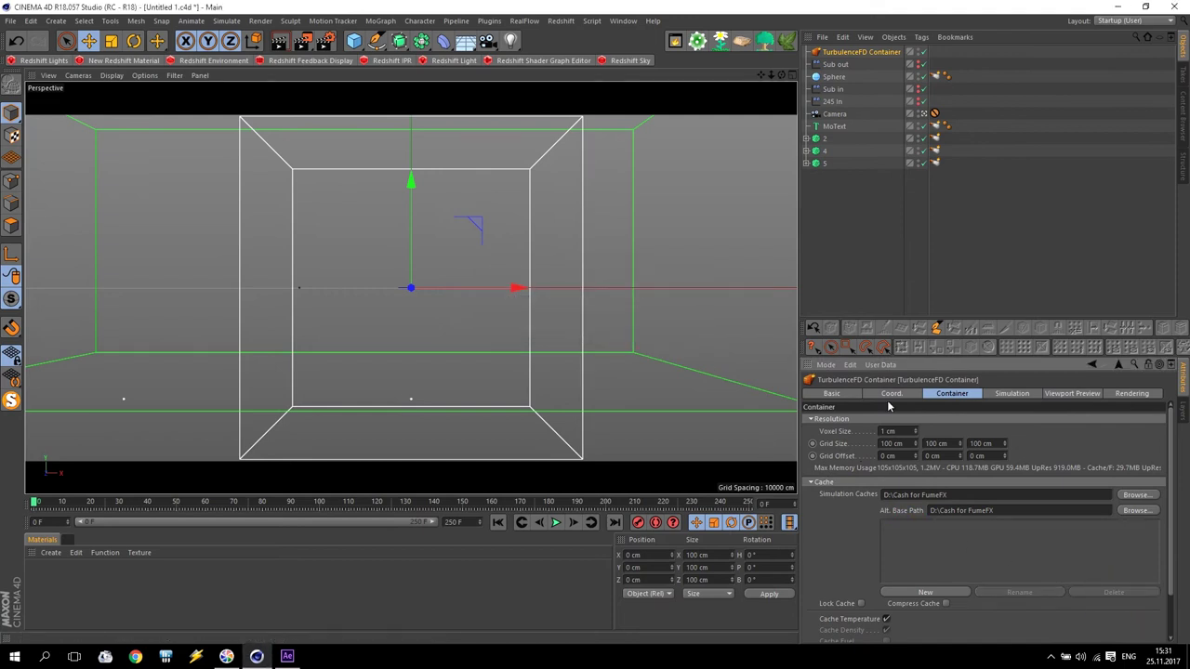
- Set the TurbulenceFD container's voxel size to 0.6 cm
left_click(890, 430)
type("0.6")
key("Return")
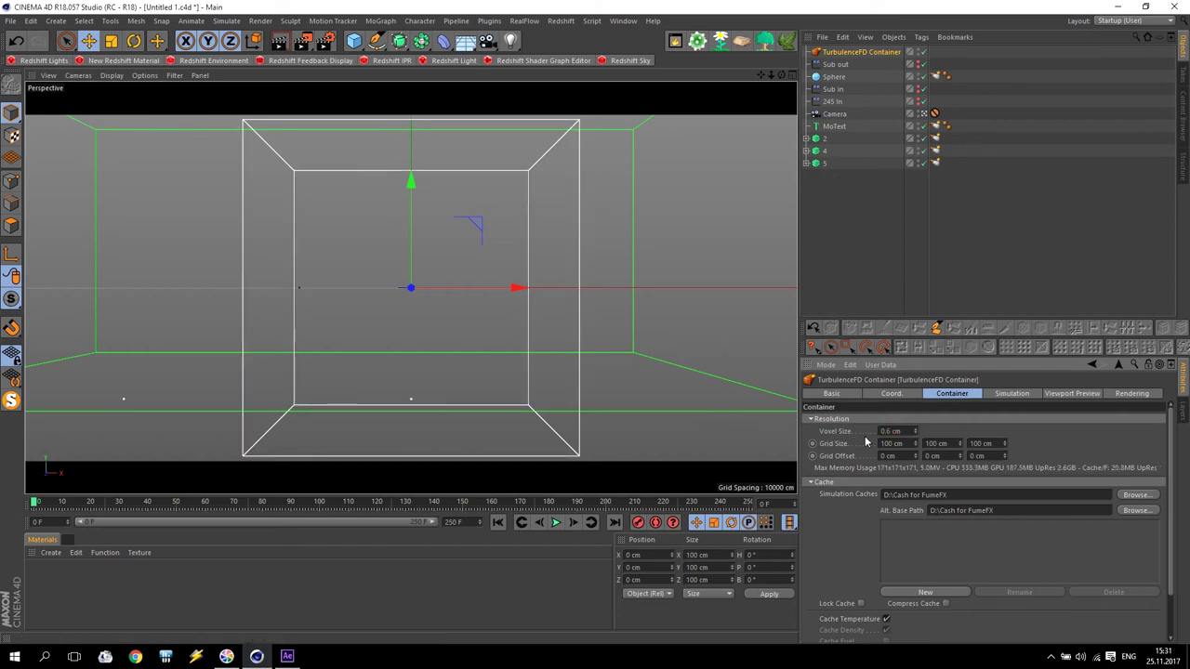
left_click(1009, 394)
left_click(949, 394)
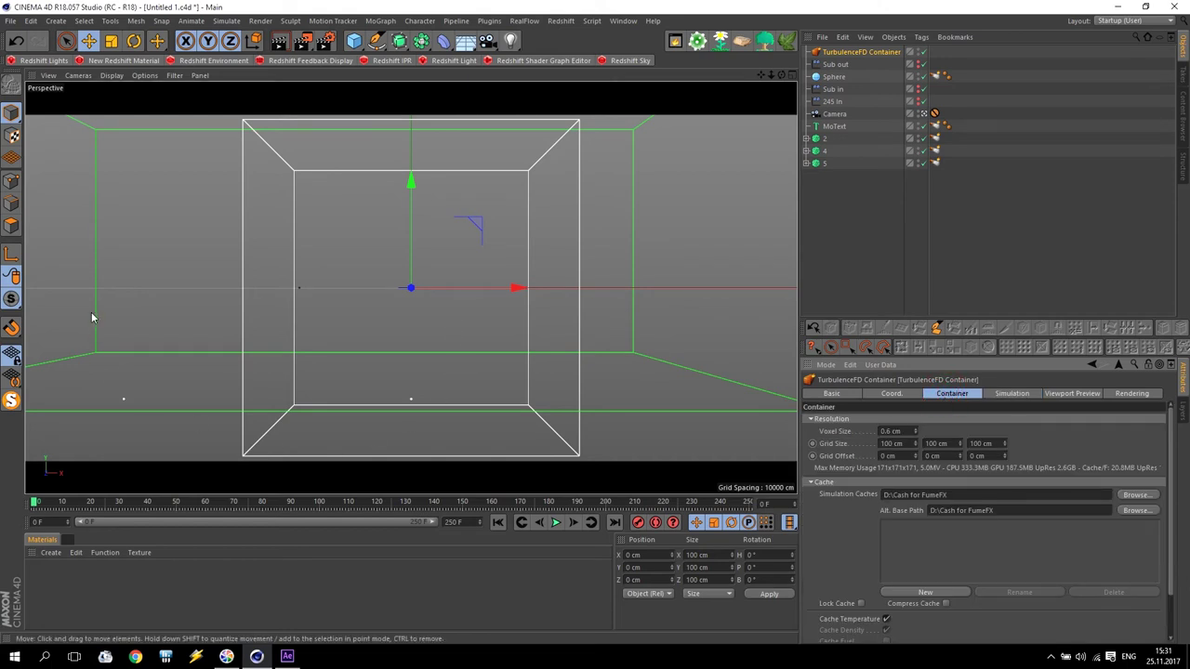
- Widen the container's X grid size to about 309 cm so it spans the full title at frame 140
left_click_drag(103, 505, 267, 509)
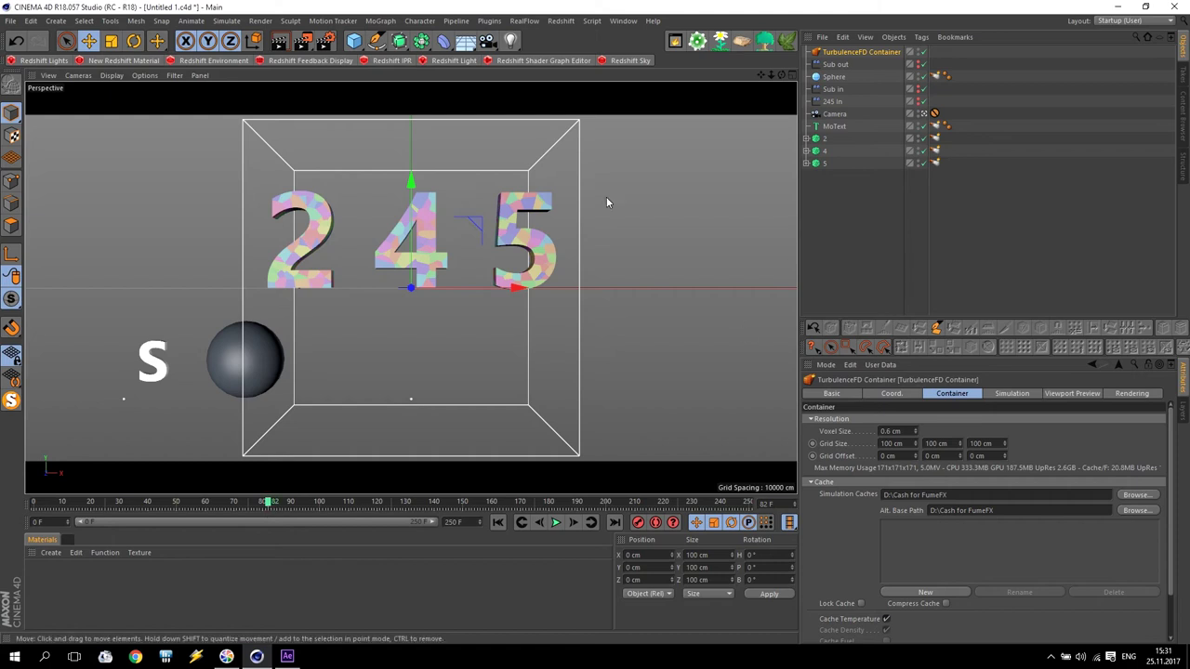
left_click_drag(289, 503, 433, 503)
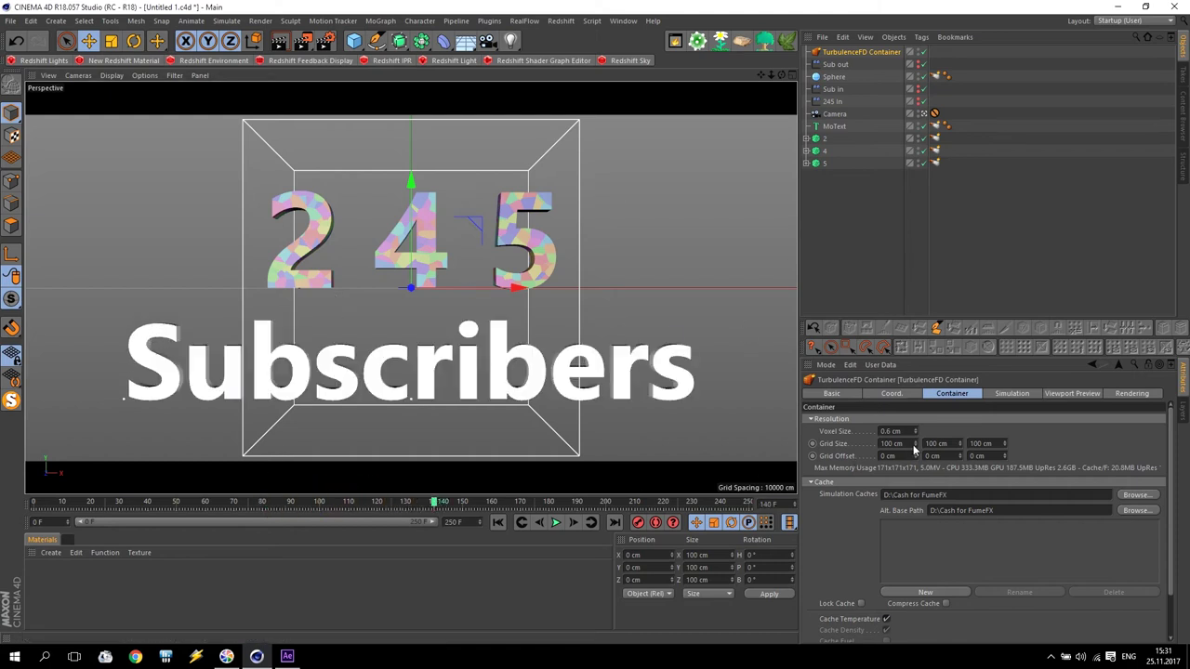
left_click_drag(917, 447, 1005, 447)
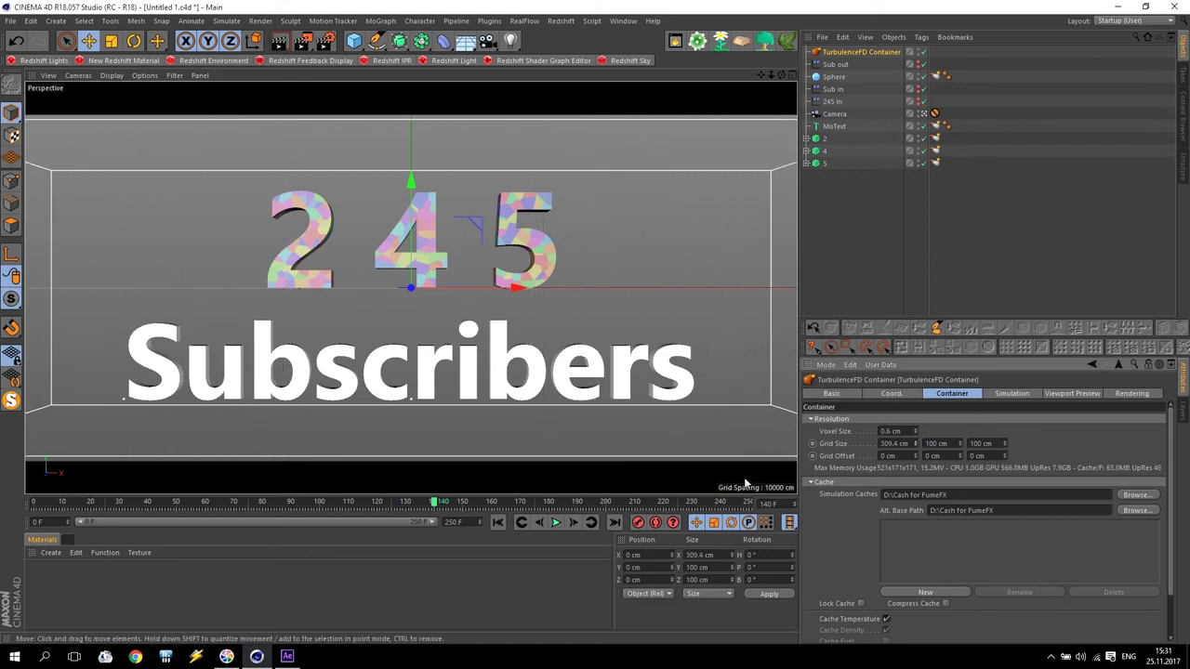
- Compare the container with the incoming digits in the top view and set its X grid size to 300 cm
left_click_drag(410, 506, 152, 511)
middle_click(316, 403)
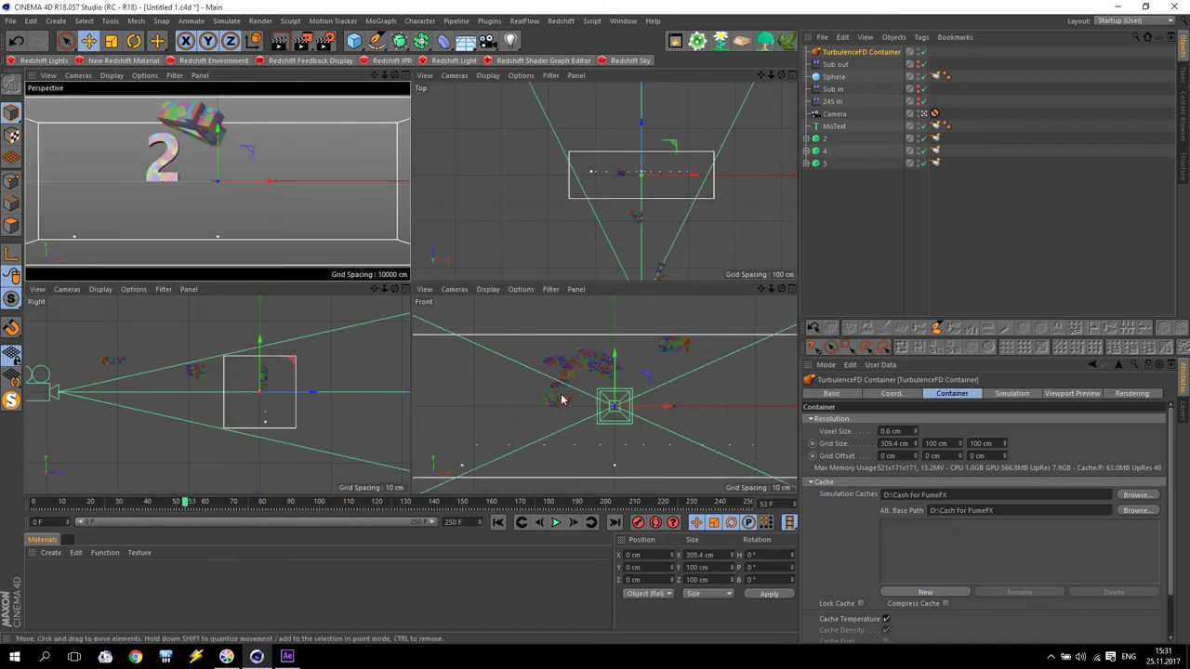
middle_click(605, 166)
scroll(409, 273, "up", 2)
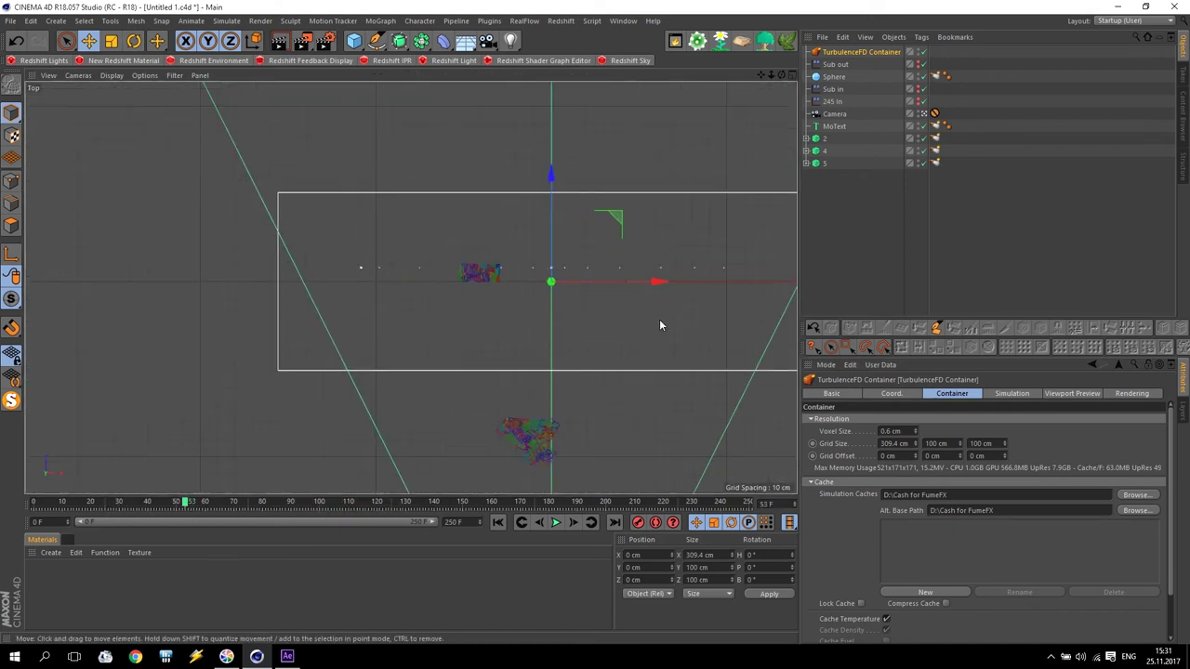
left_click_drag(761, 74, 625, 92)
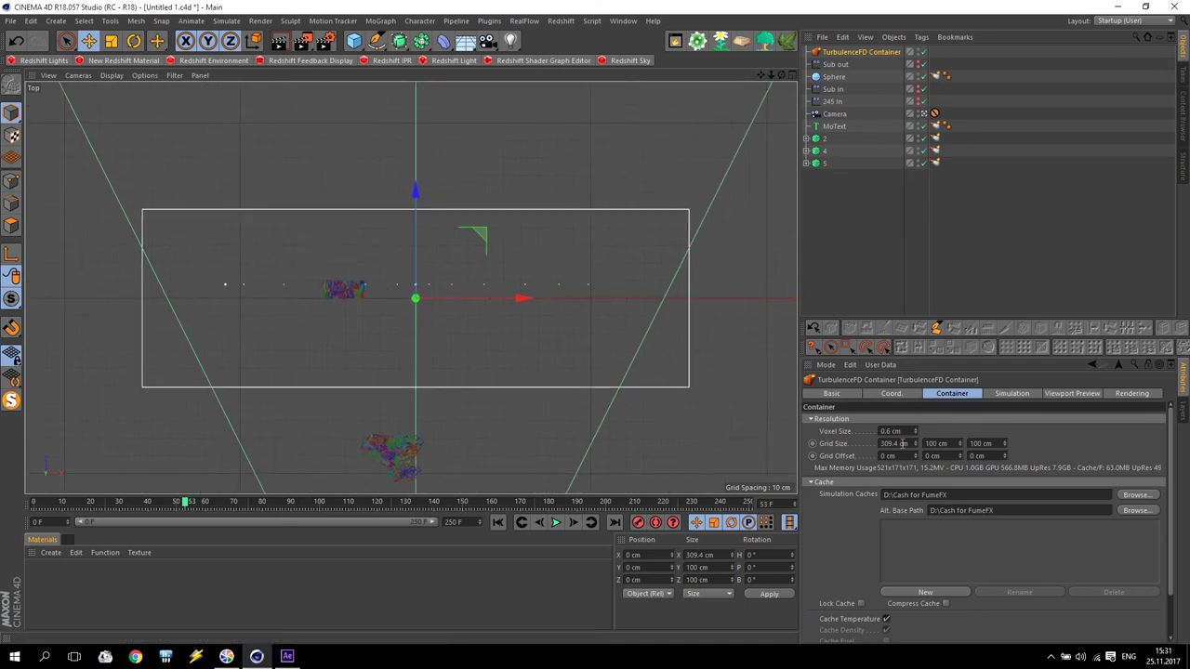
left_click(894, 443)
type("300")
key("Return")
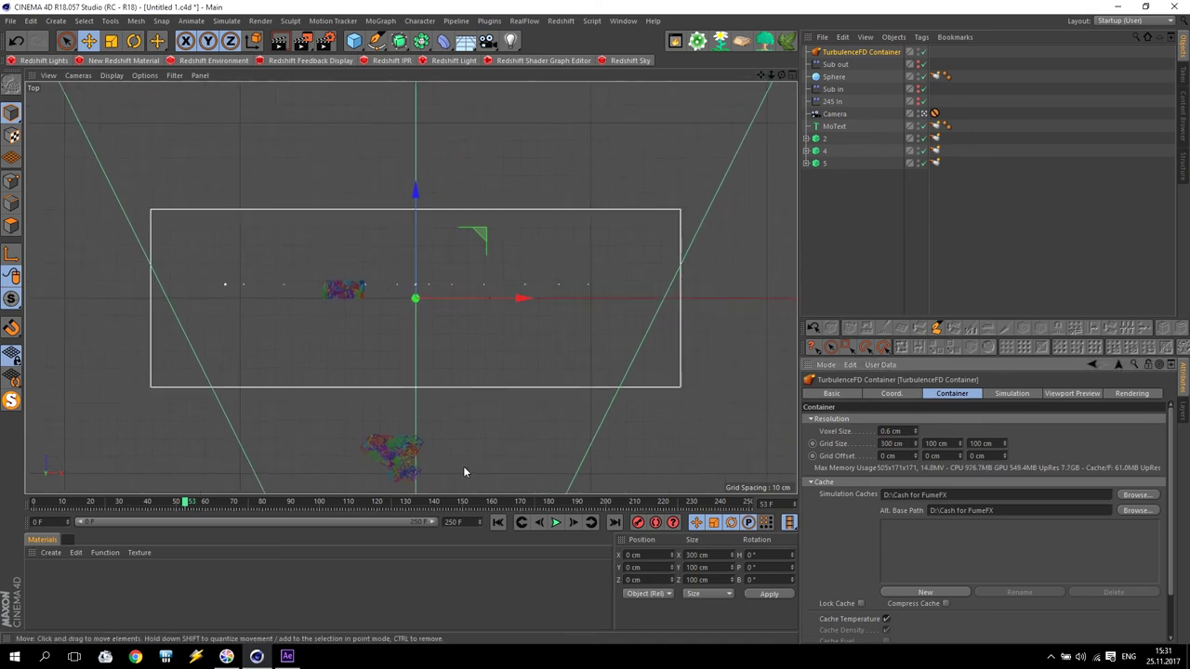
- Set the container's X grid size to 290 cm, judging its width against the full title in the top view
left_click_drag(185, 503, 384, 534)
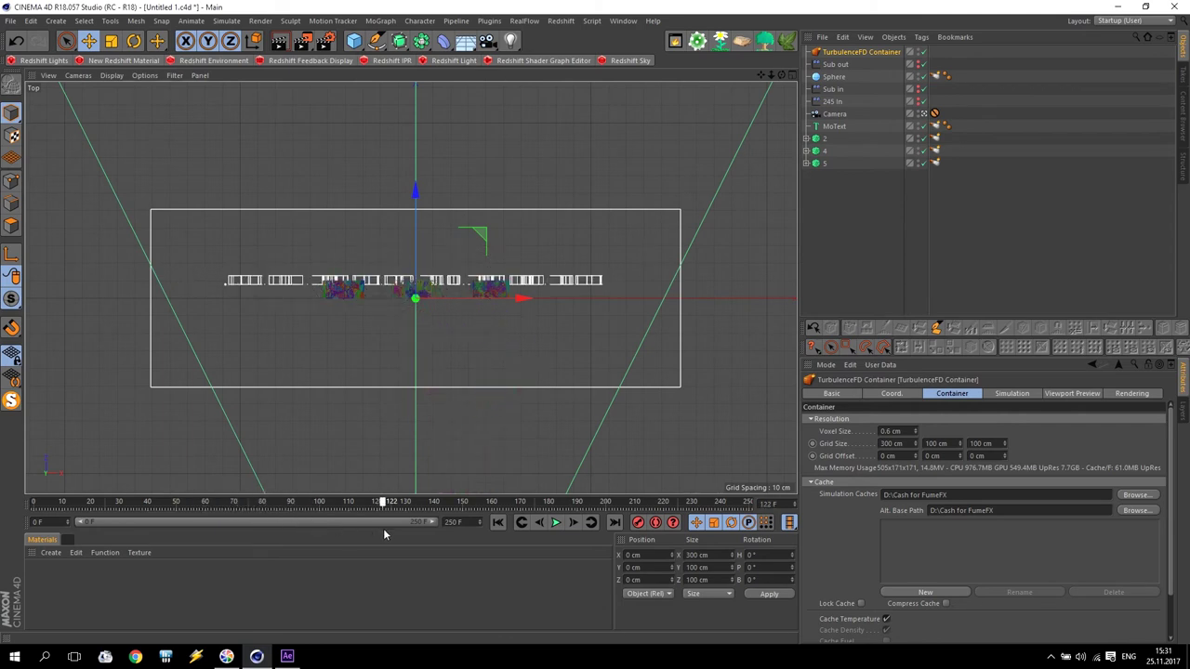
double_click(908, 446)
type("25")
key("Return")
mouse_move(381, 505)
left_mouse_down()
mouse_move(224, 508)
mouse_move(390, 516)
left_mouse_up()
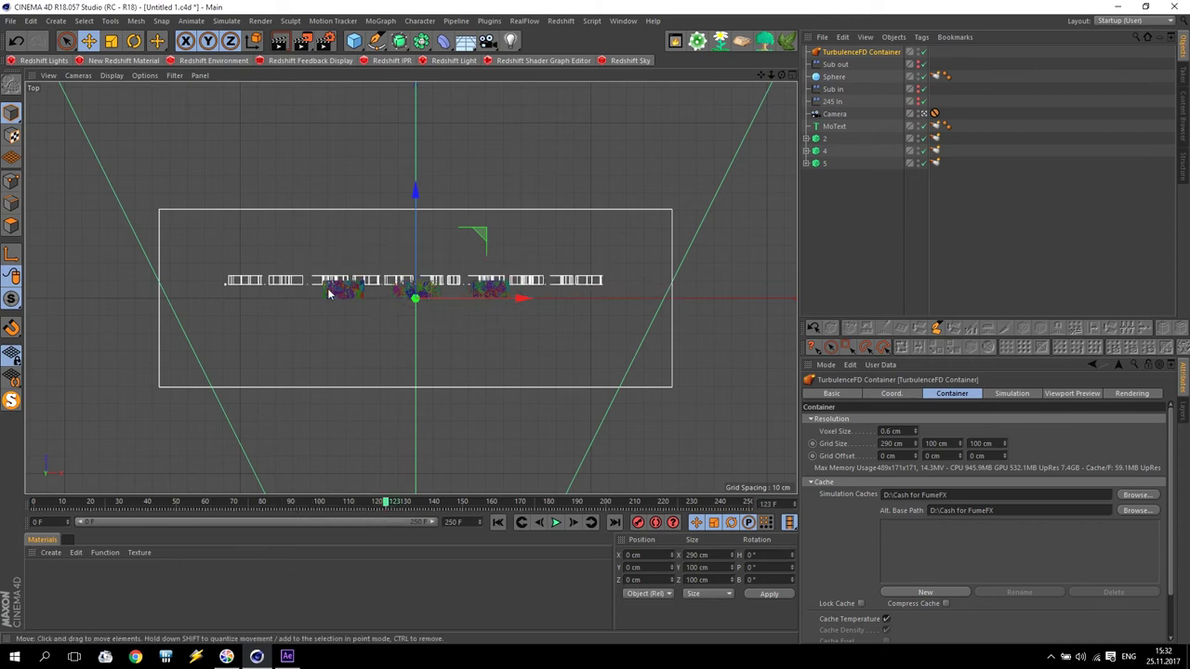
- Set the container's Y grid size to 150 cm so it covers the camera frame's height
key("F5")
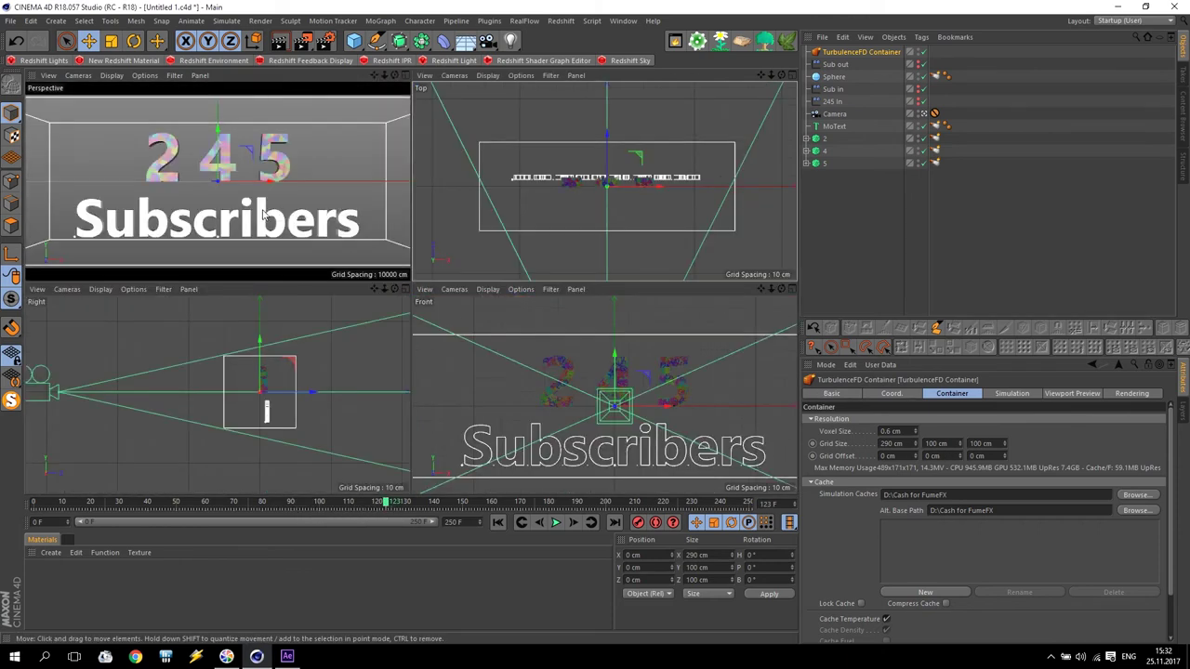
key("F1")
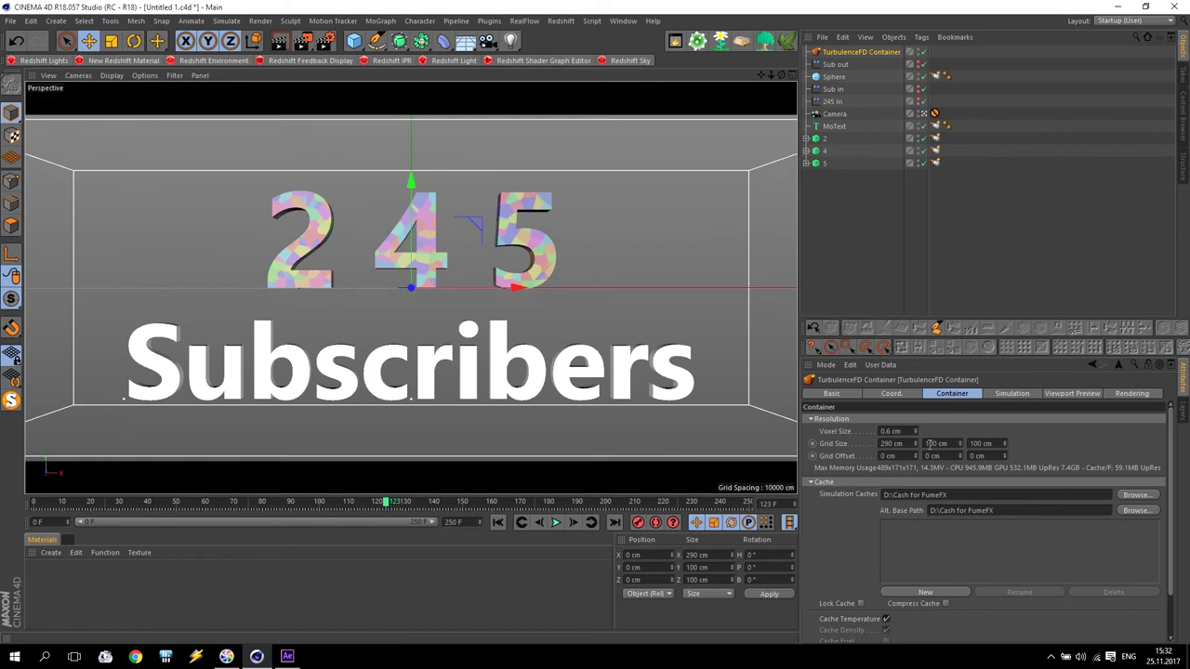
left_click(931, 443)
type("150")
key("Return")
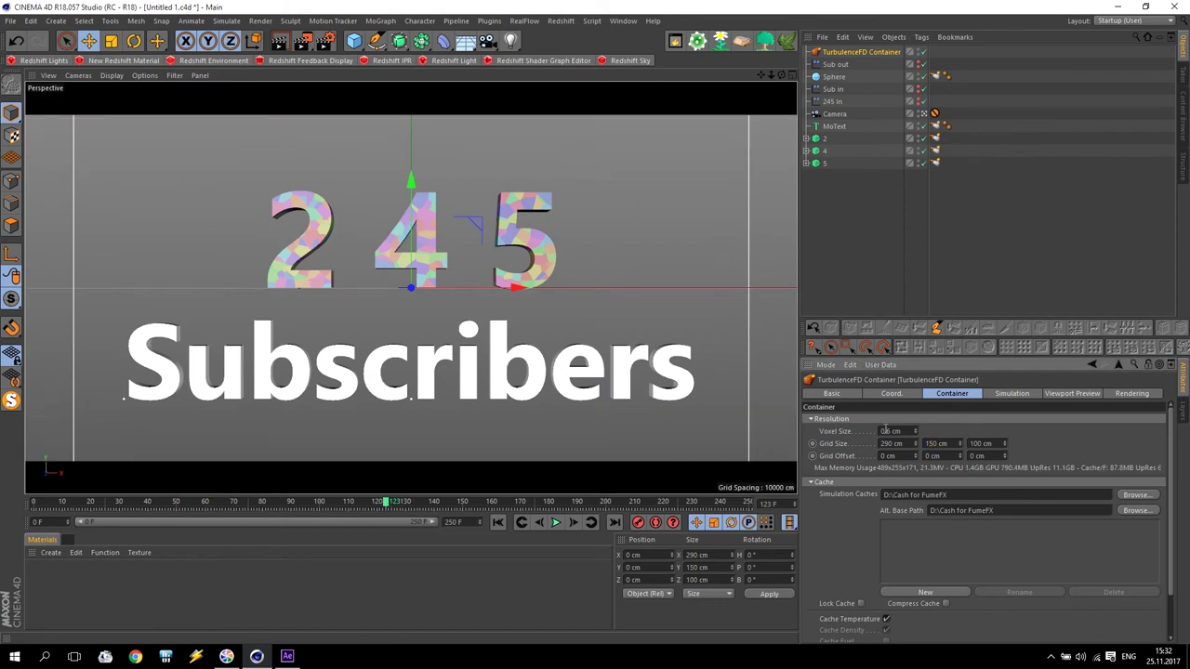
- Examine the container against the camera's field of view from the side and against the incoming digits at frame 35
key("F5")
middle_click(262, 363)
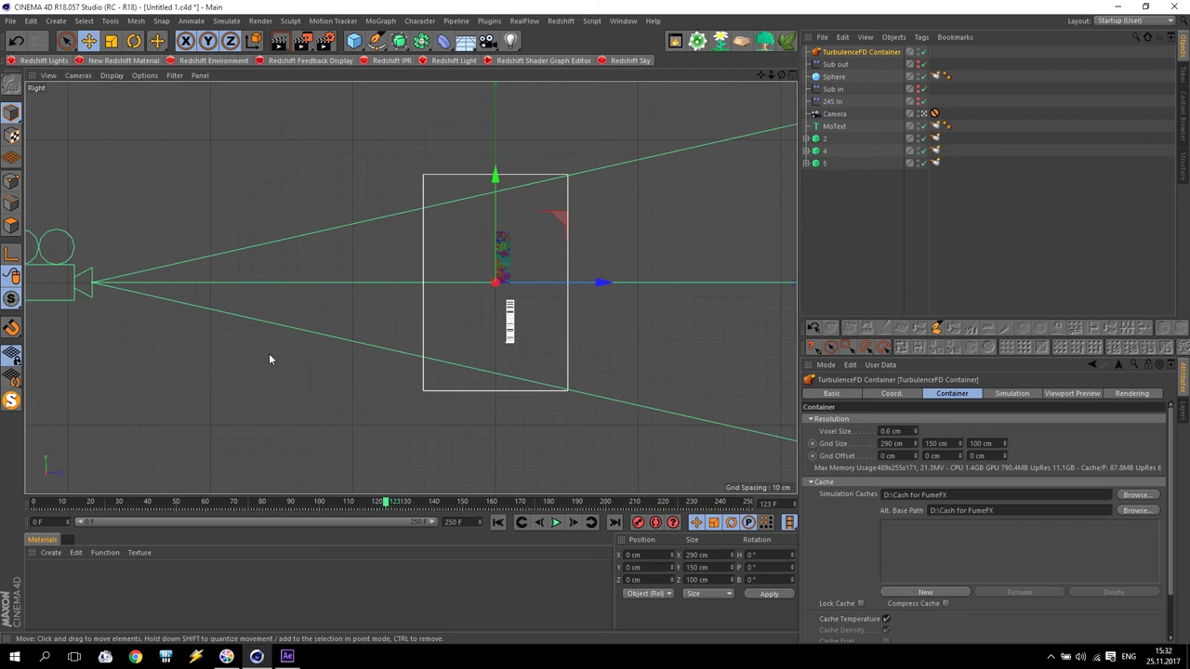
scroll(353, 245, "up", 1)
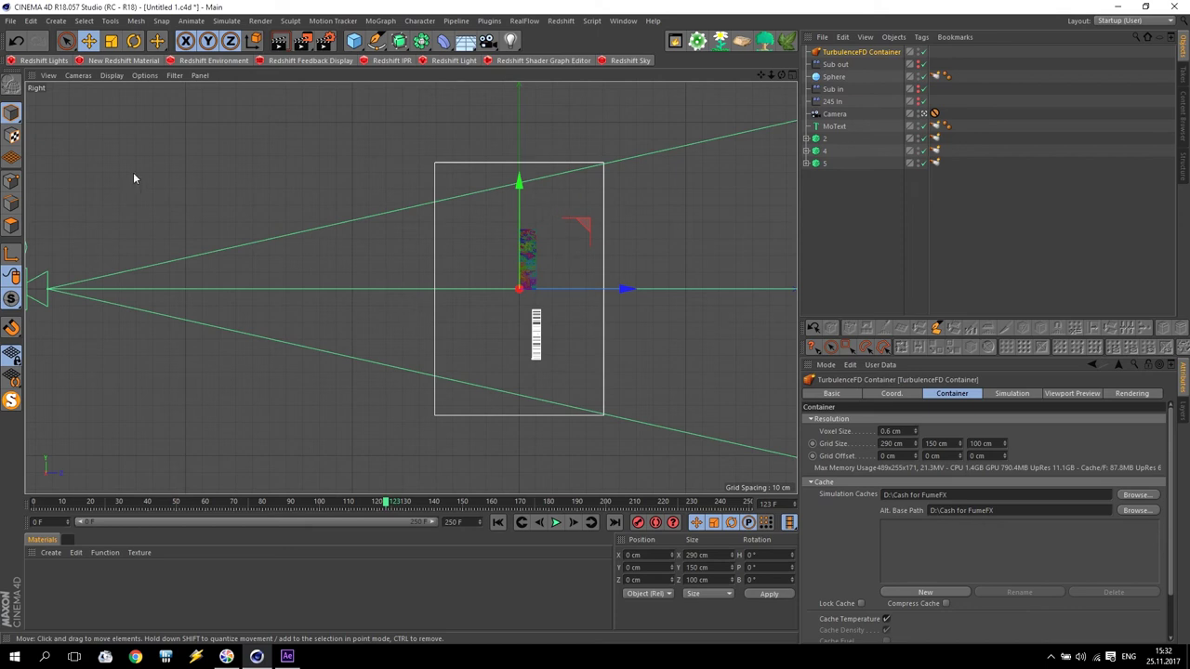
scroll(296, 289, "down", 5)
scroll(225, 294, "up", 3)
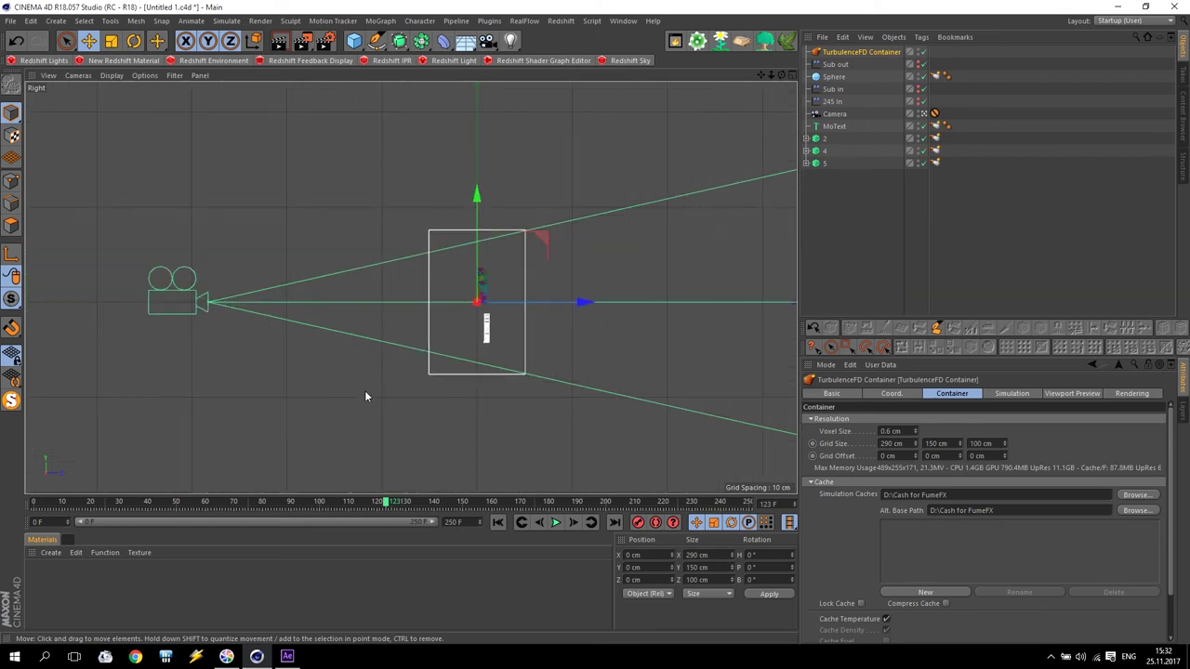
middle_click(412, 326)
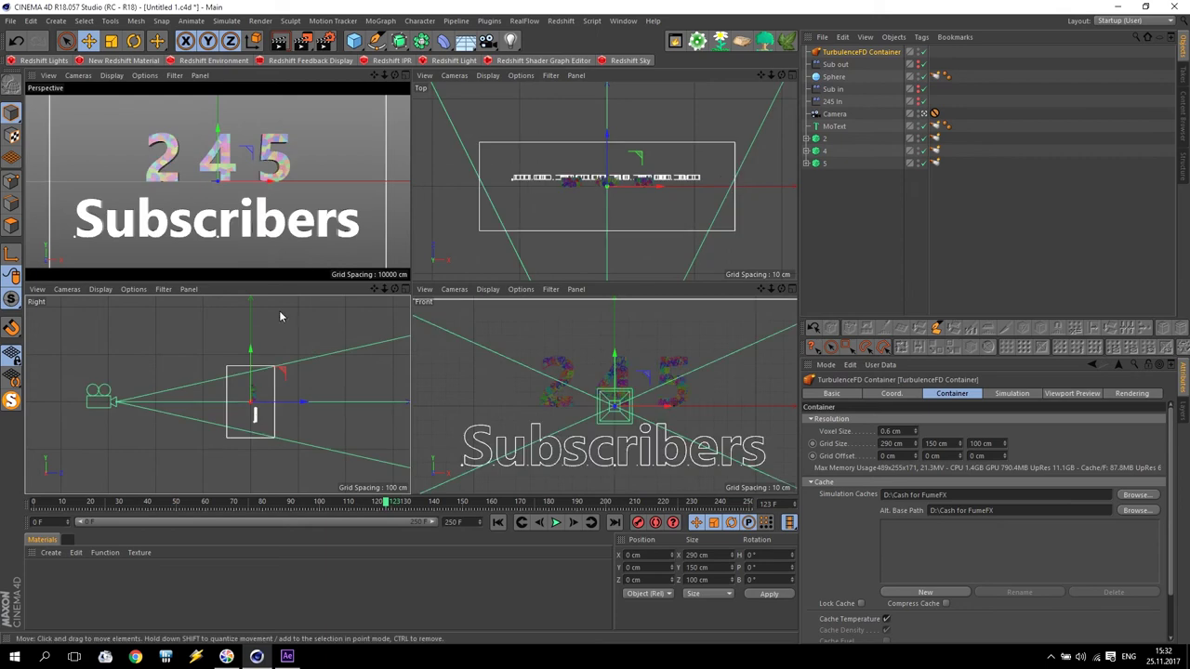
left_click_drag(385, 502, 137, 505)
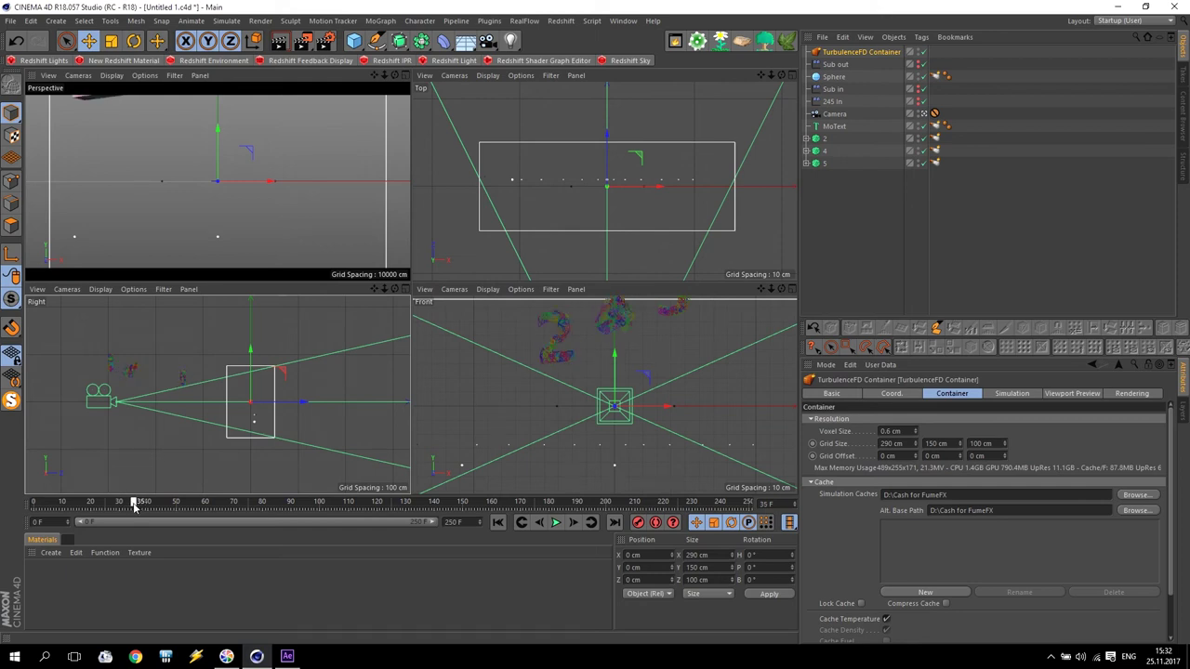
middle_click(146, 202)
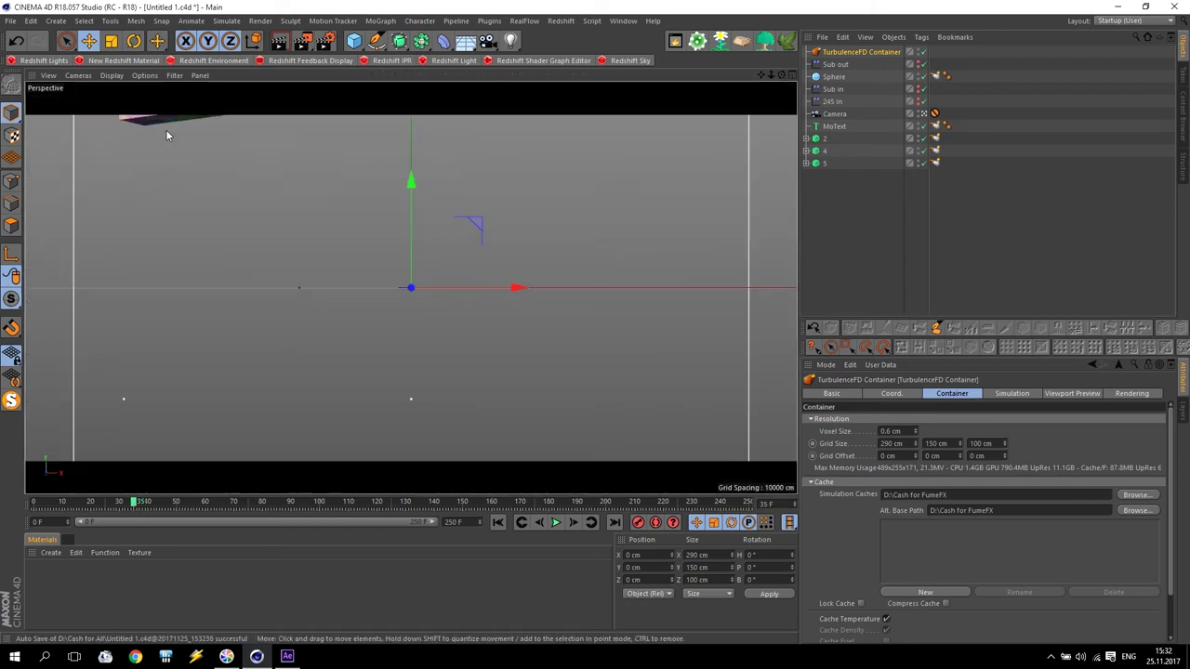
left_click(539, 522)
left_click(573, 523)
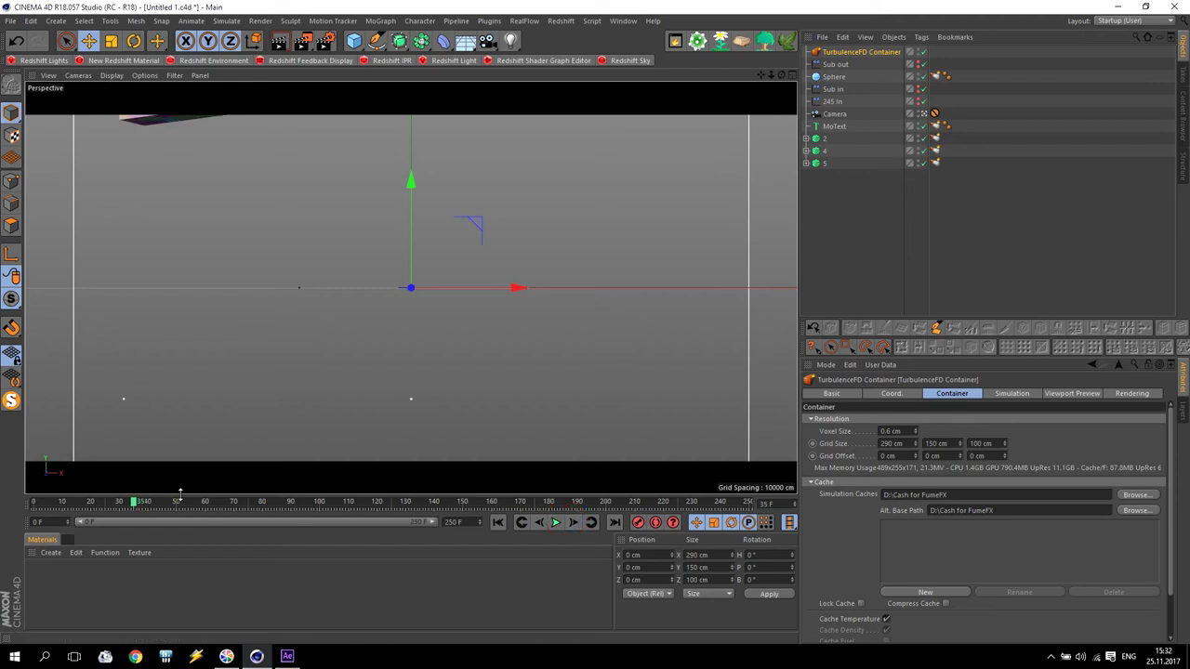
- Set the container's Z grid size to 200 cm, move it towards the camera to Z -49.87 cm, and return to frame 0
middle_click(210, 375)
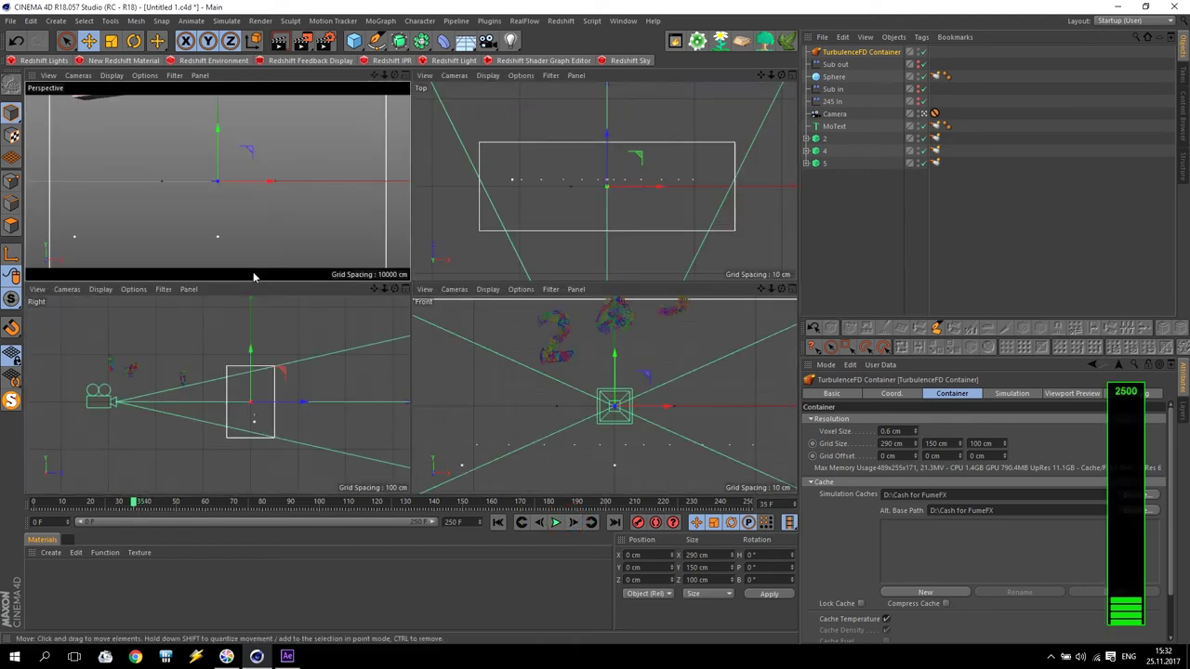
middle_click(168, 401)
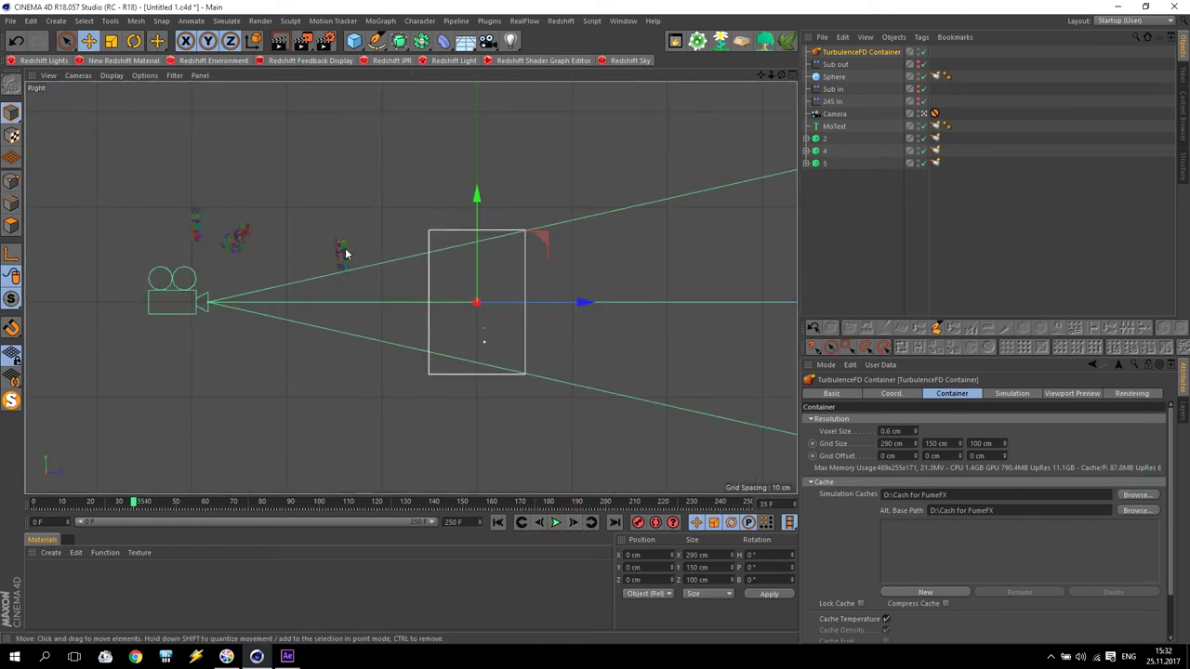
middle_click(358, 257)
key("F3")
scroll(325, 237, "up", 3)
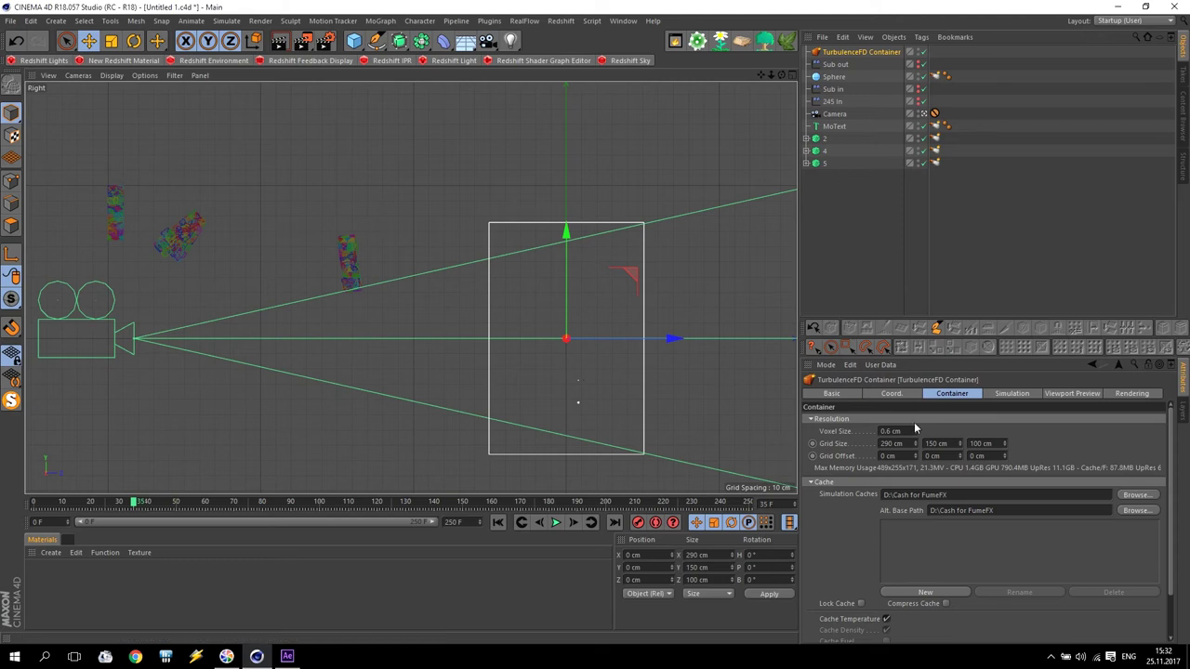
left_click(984, 444)
left_click(891, 431)
type("200")
key("Return")
left_click_drag(662, 341, 585, 346)
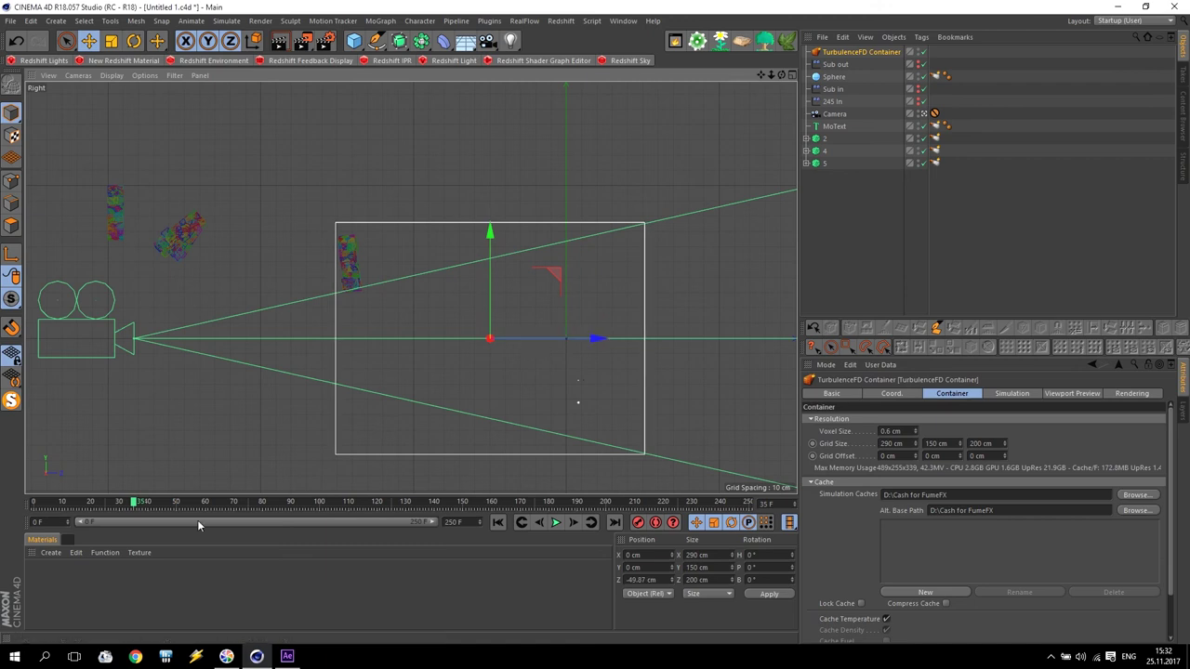
left_click_drag(133, 503, 33, 503)
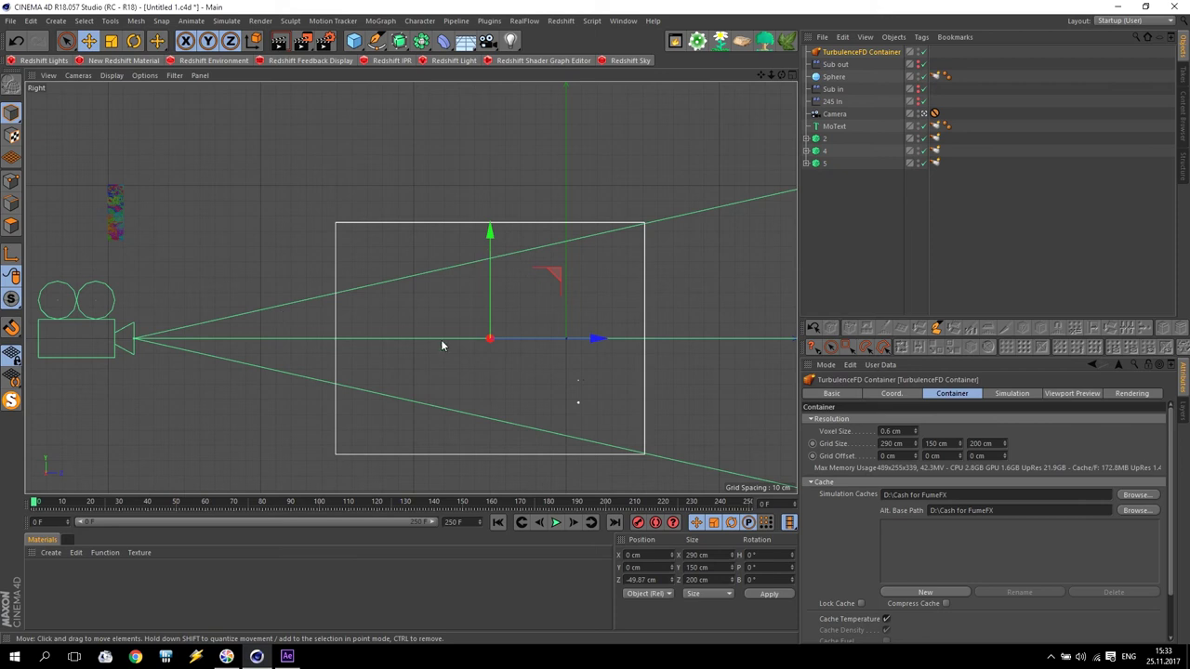
- Activate the Burn, Fuel and Density channels in the container's simulation settings and open the density Dissipation value
left_click(1001, 398)
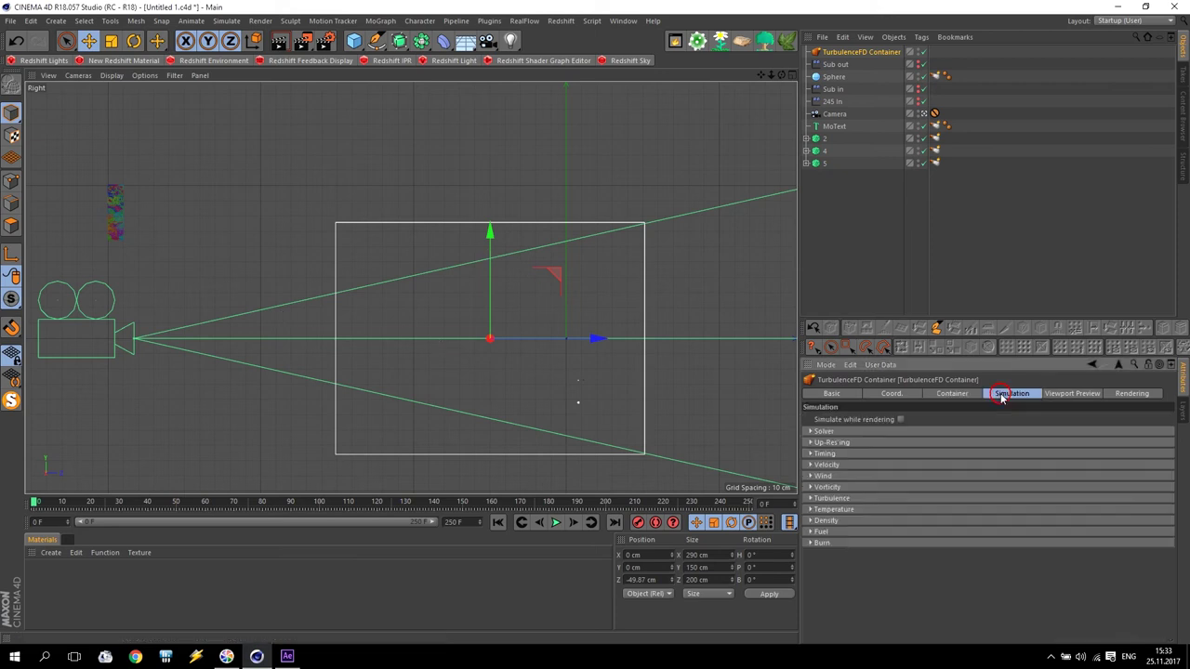
left_click(814, 543)
left_click(872, 556)
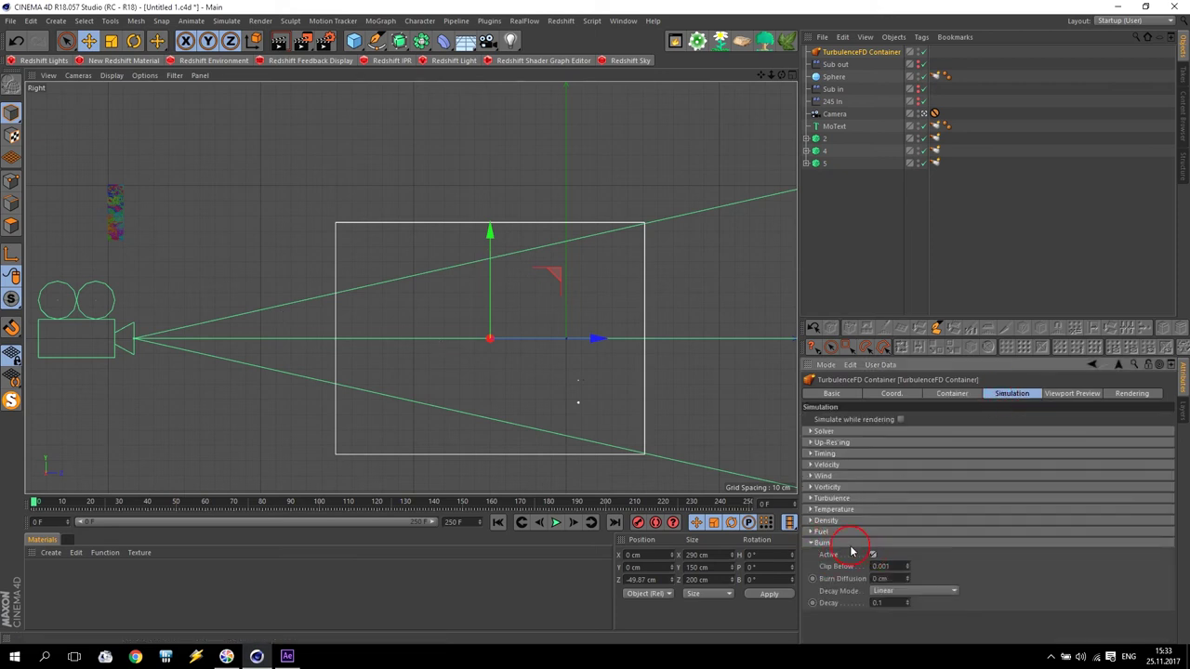
left_click(815, 532)
left_click(896, 543)
left_click(846, 521)
left_click(875, 532)
left_click(879, 568)
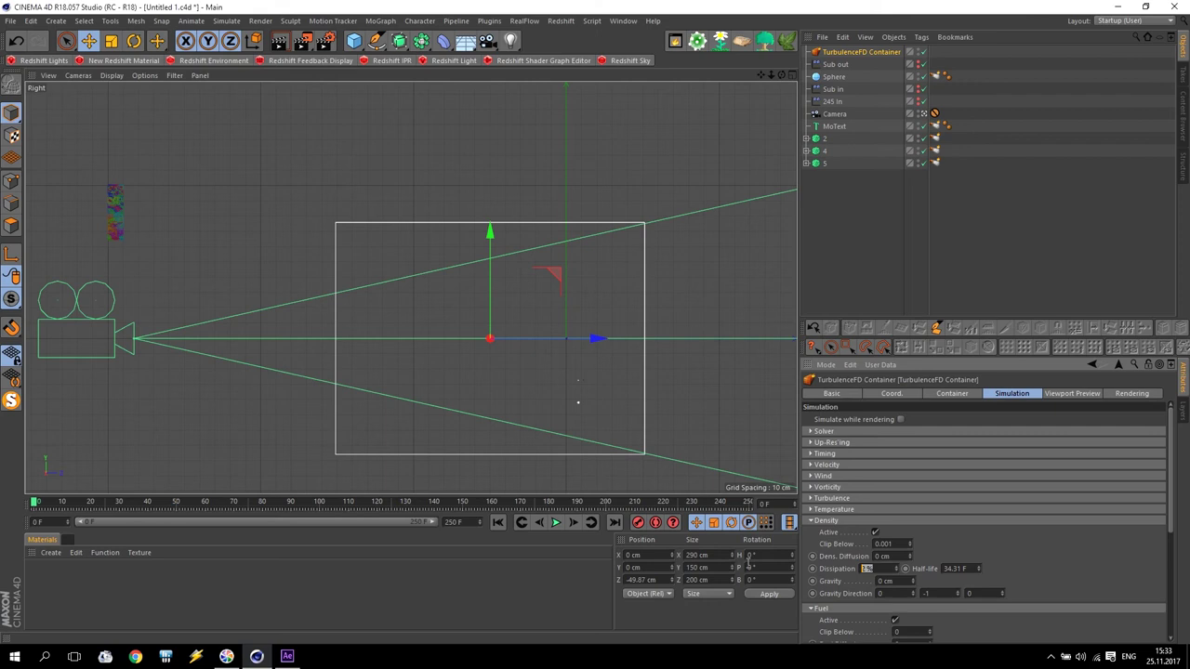
- Open the temperature Cooling value and set the container's turbulence intensity to 20 cm
left_click(863, 511)
left_click(877, 557)
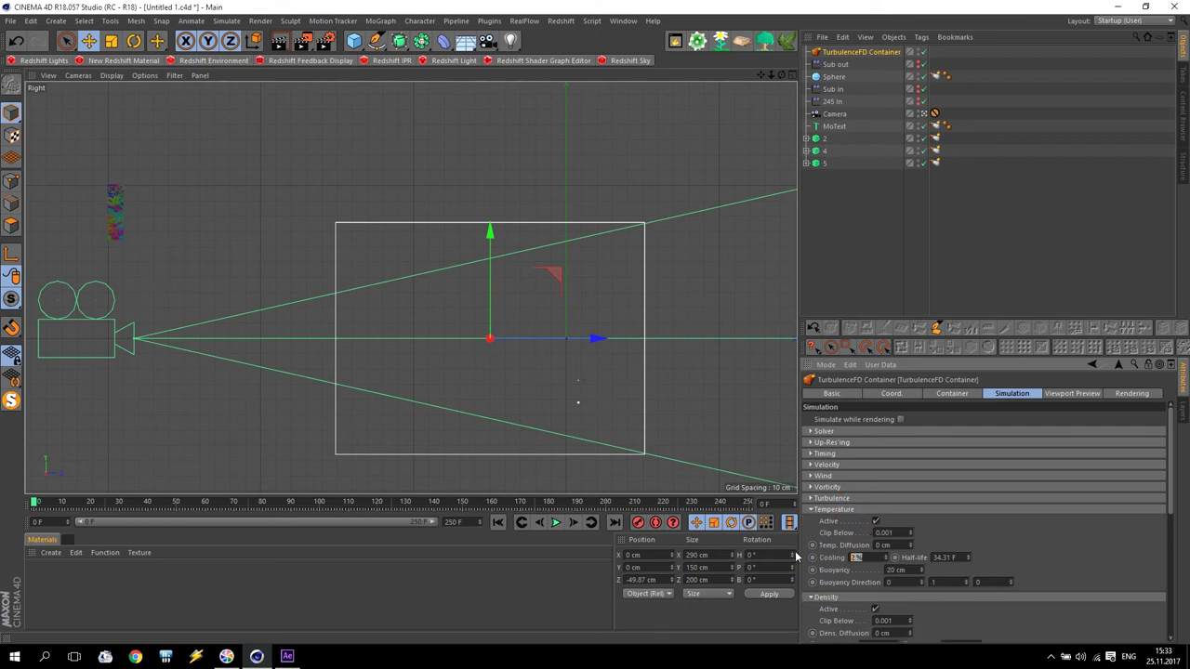
left_click(813, 499)
left_click(891, 510)
type("20")
key("Return")
- Check the container's Vorticity value and collapse the expanded simulation setting groups
left_click(842, 487)
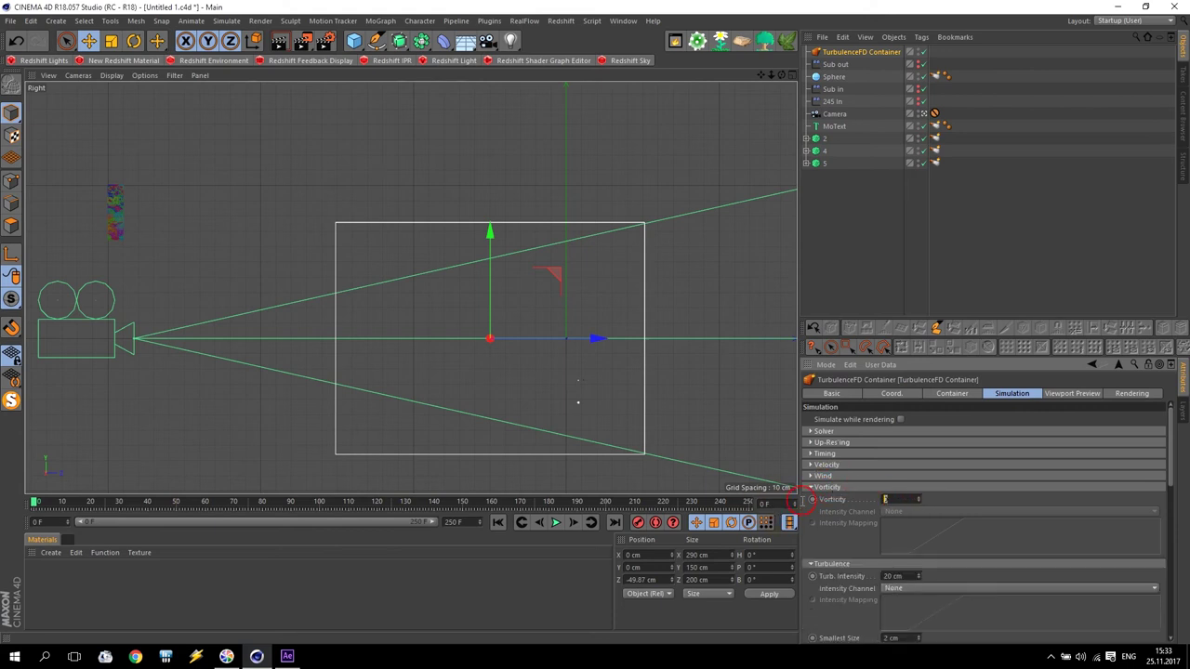
left_click(811, 487)
left_click(811, 498)
left_click(811, 509)
left_click(811, 521)
left_click(811, 532)
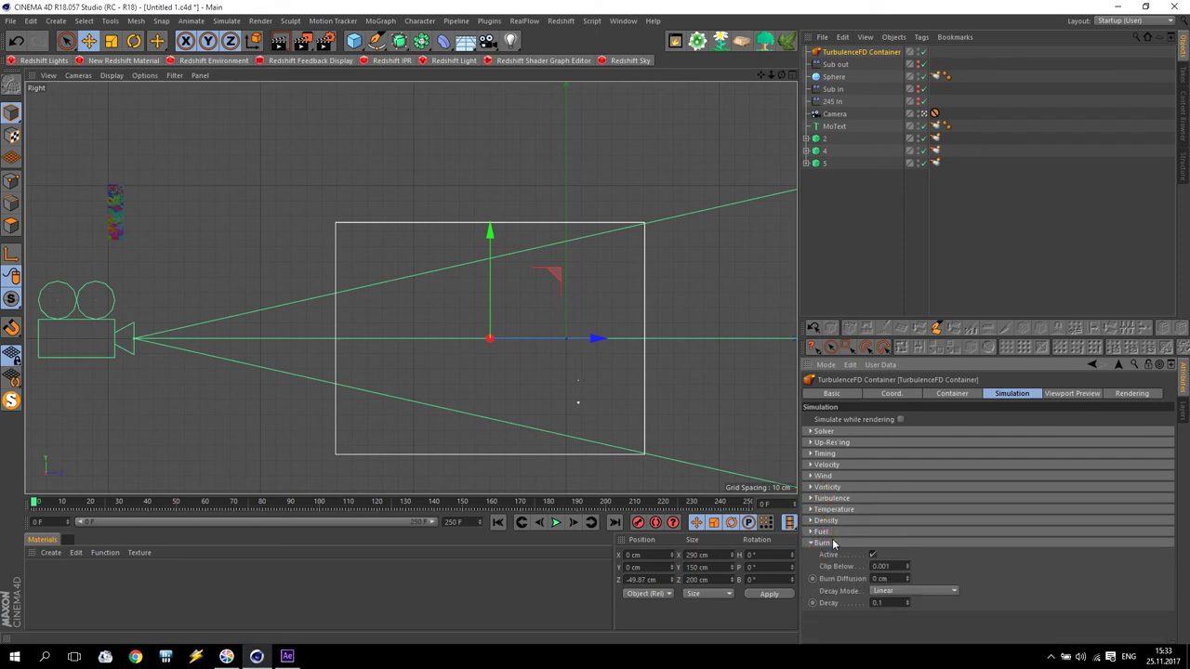
left_click(813, 543)
- Set the container's viewport preview channel to Density and its shader to Fire Shader
left_click(1067, 392)
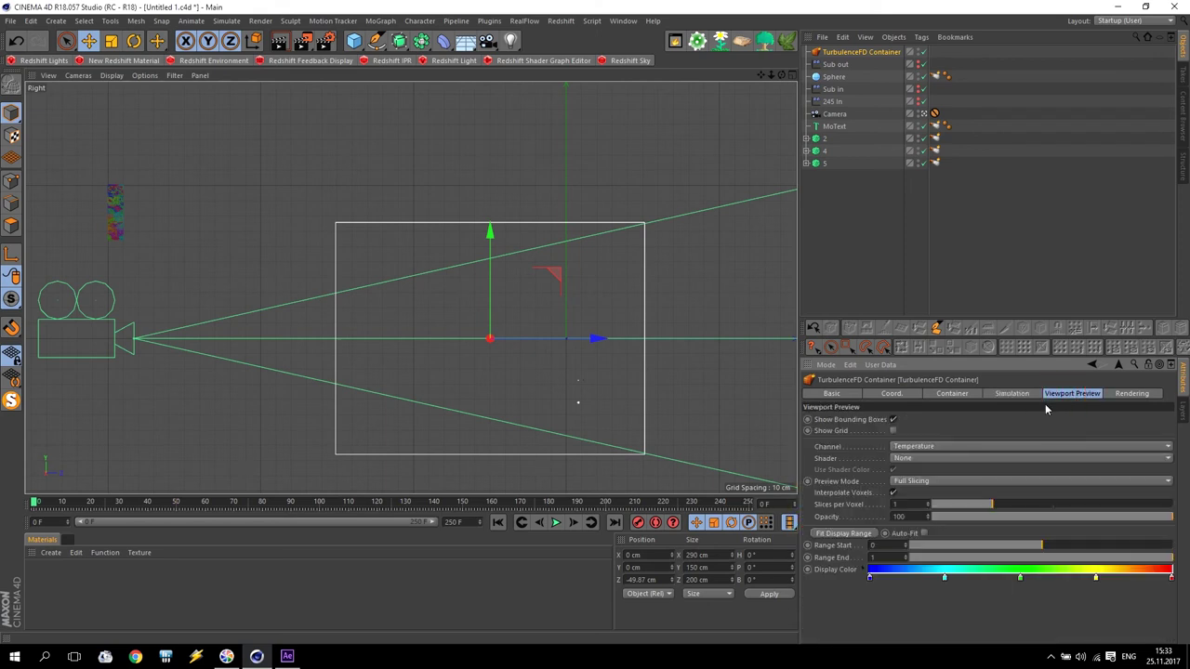
left_click(910, 447)
left_click(911, 458)
left_click(913, 459)
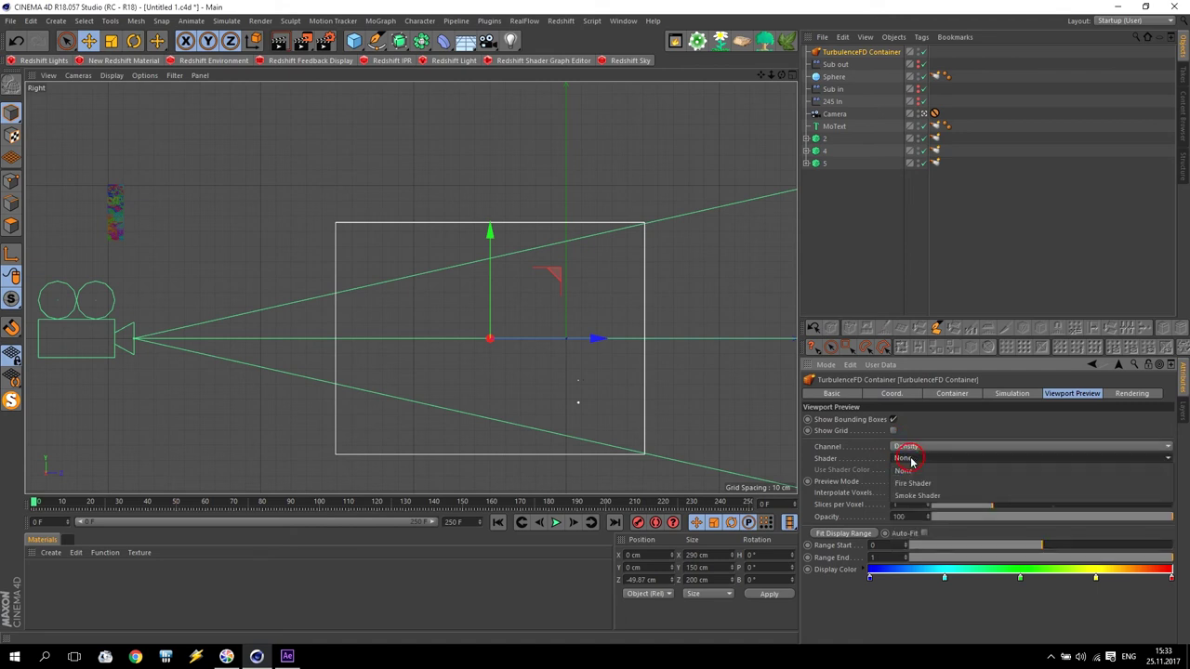
left_click(926, 484)
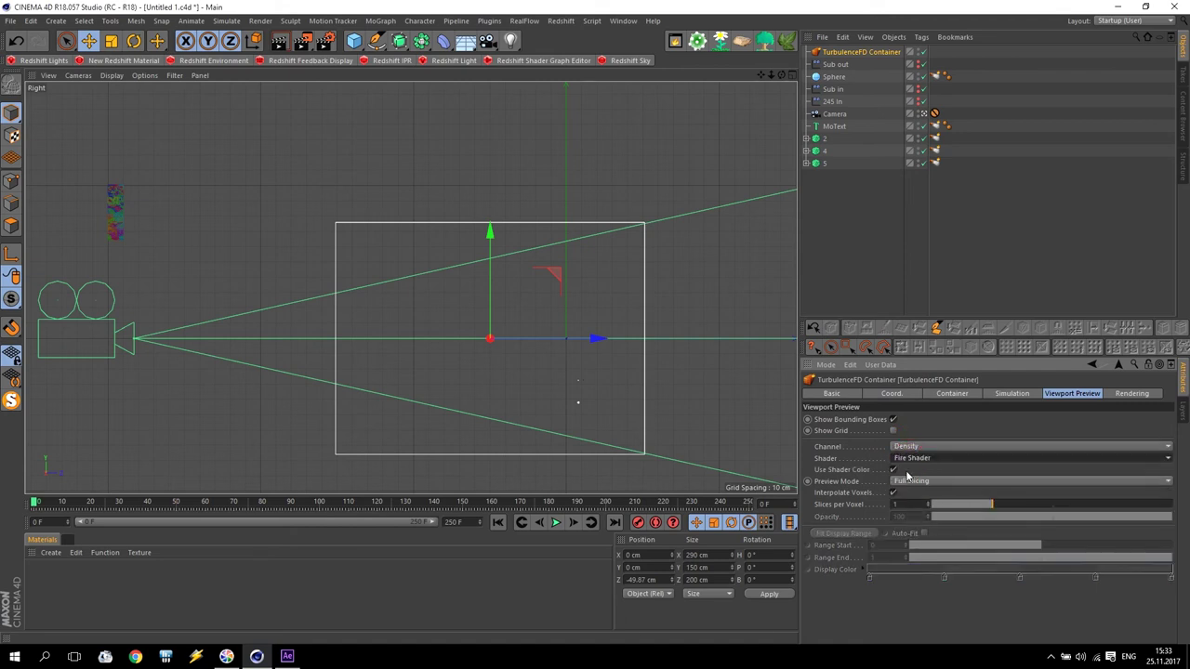
- Delete the existing TurbulenceFD Emitter tags from the Sphere, MoText and digits 2, 4 and 5
middle_click(284, 379)
middle_click(197, 191)
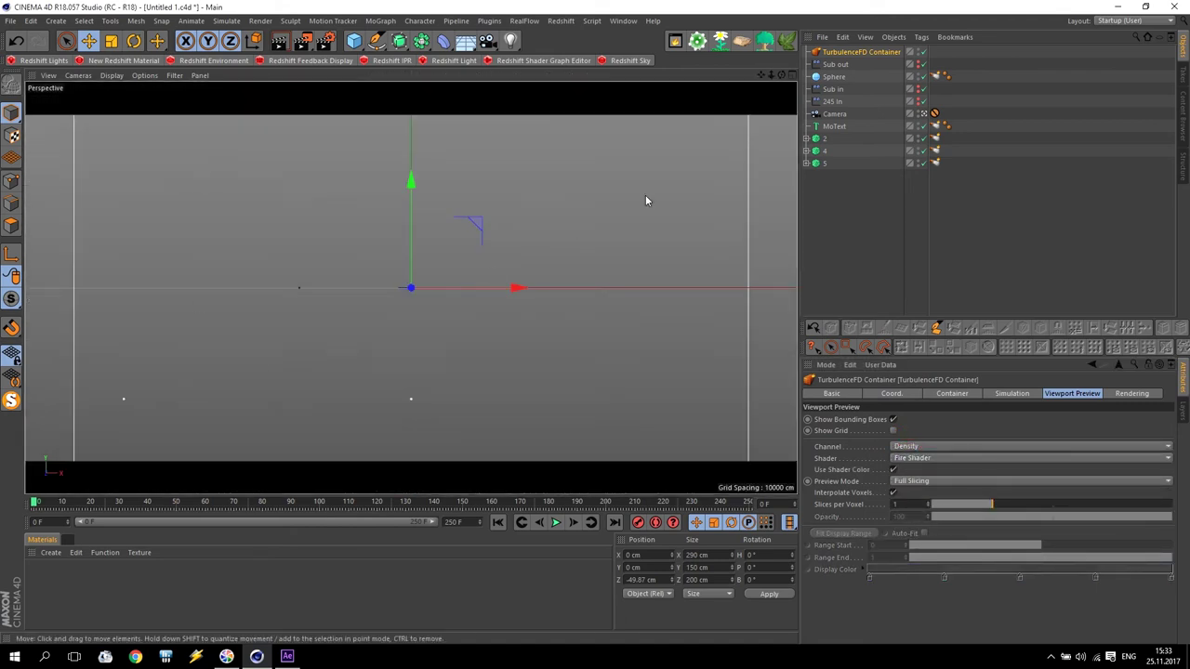
left_click(935, 76)
left_click(935, 137, "ctrl")
left_click(934, 149, "ctrl")
left_click(934, 163, "ctrl")
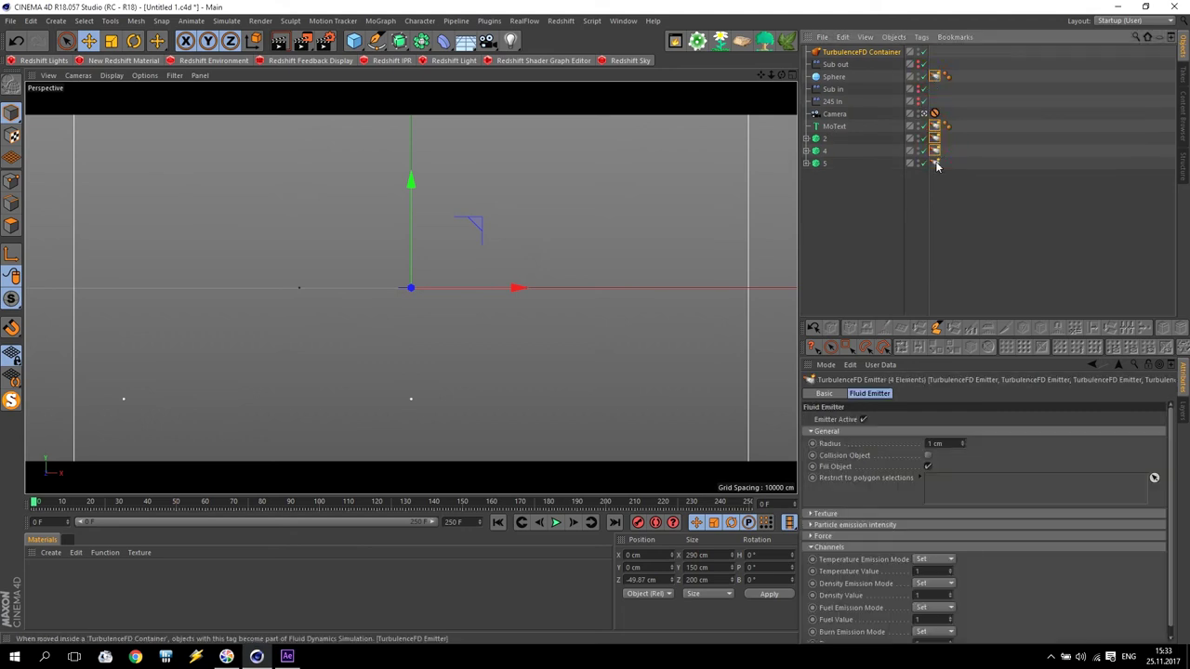
key("Delete")
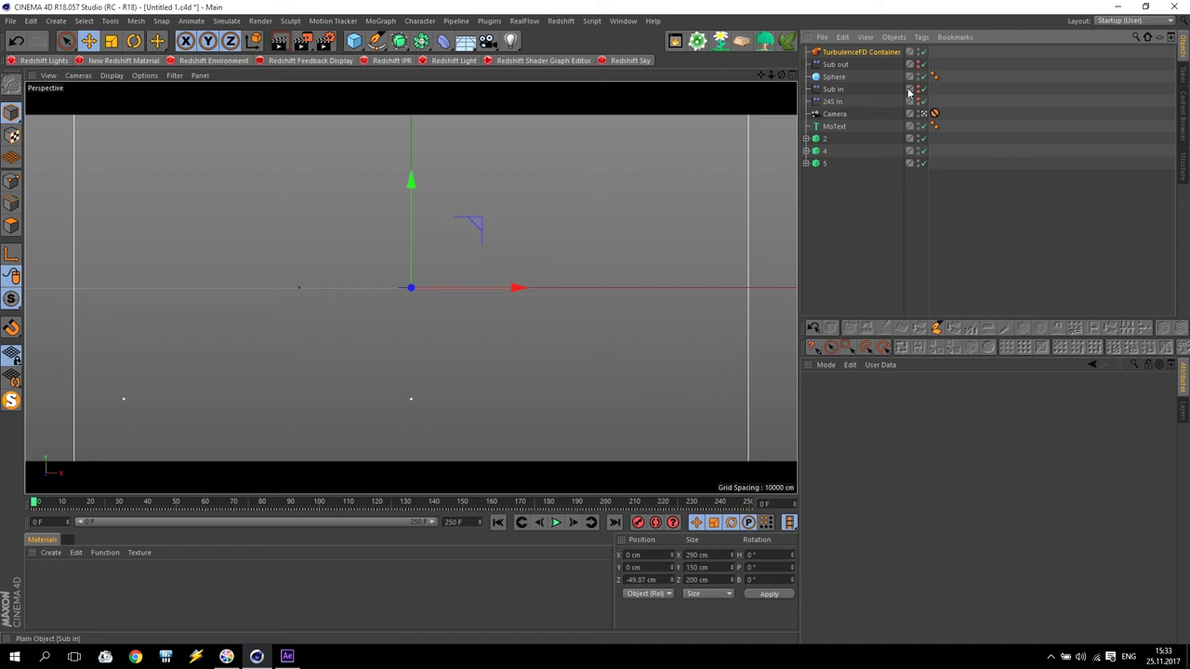
- Add a TurbulenceFD Emitter tag to the Sphere with temperature, density, fuel and burn values of 1
left_click(834, 76)
left_click(921, 37)
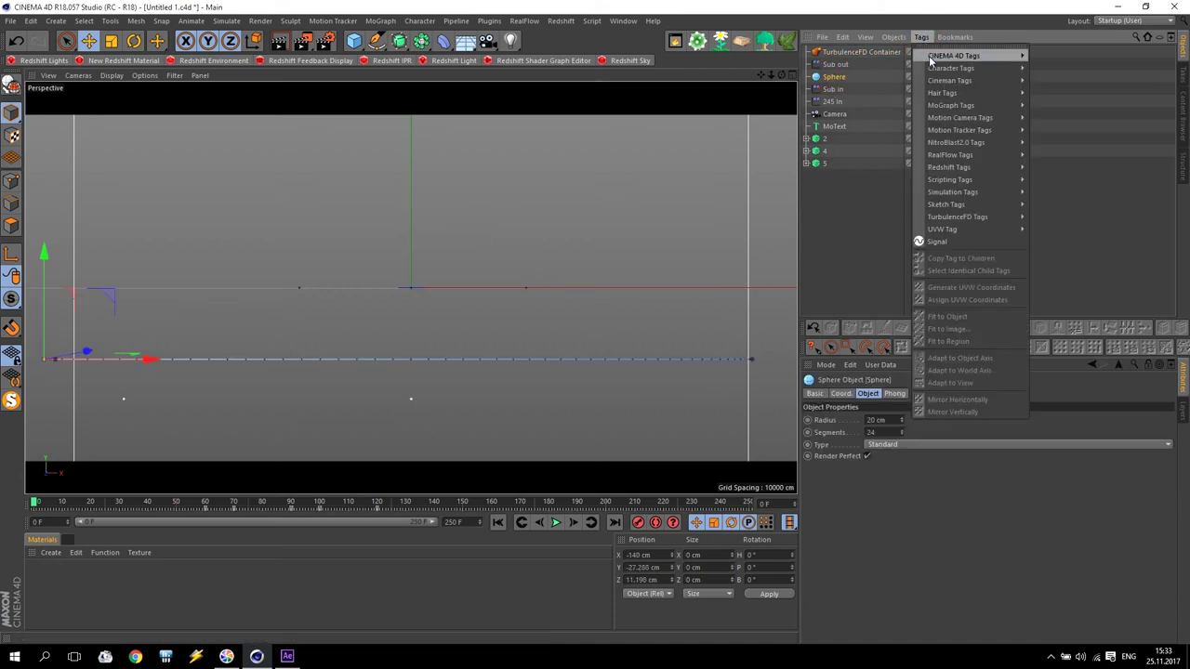
mouse_move(981, 218)
left_click(1073, 218)
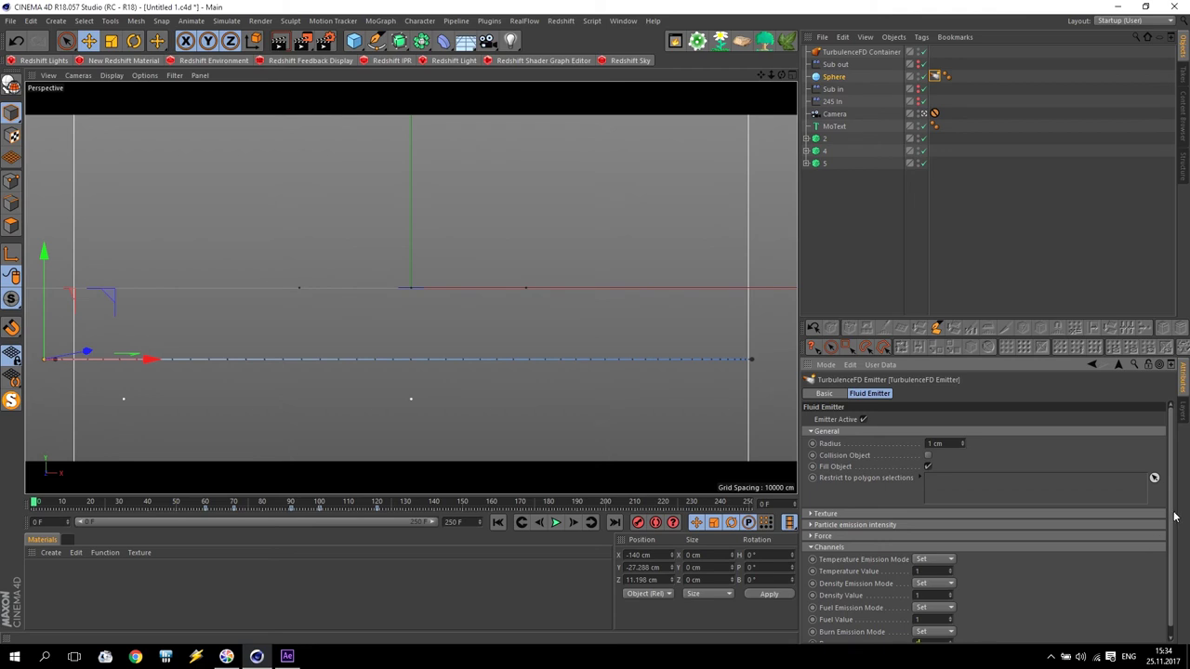
scroll(1173, 517, "down", 1)
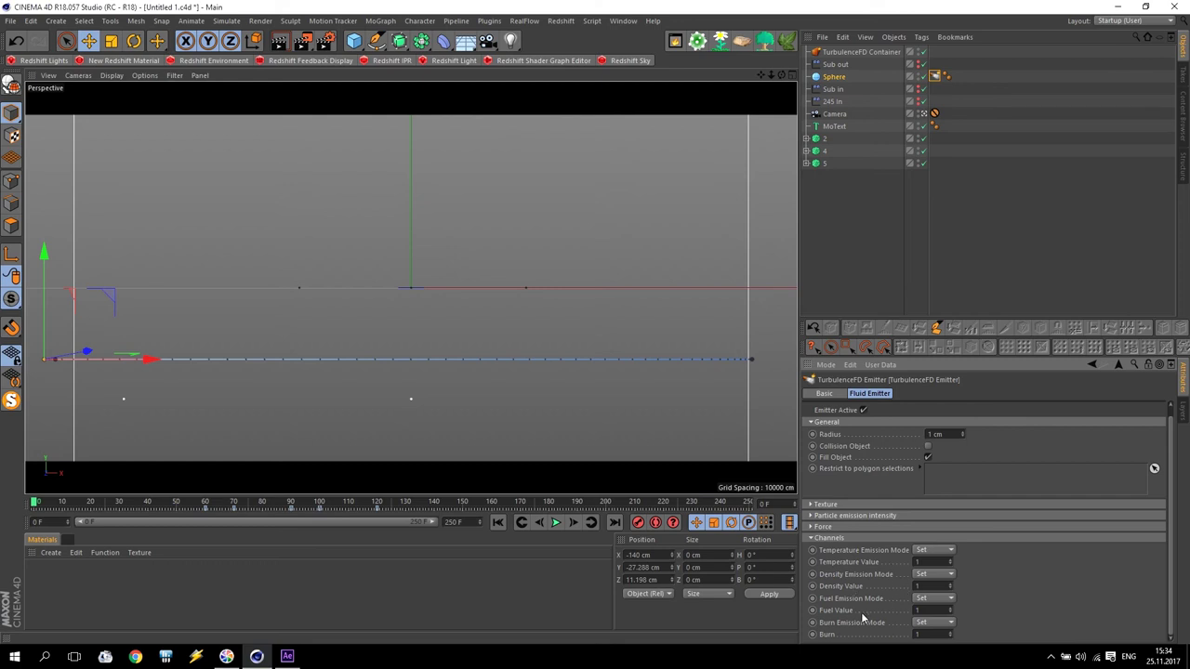
- Load a Noise shader as the sphere emitter's volume texture and review its shader properties
left_click(810, 505)
left_click(904, 516)
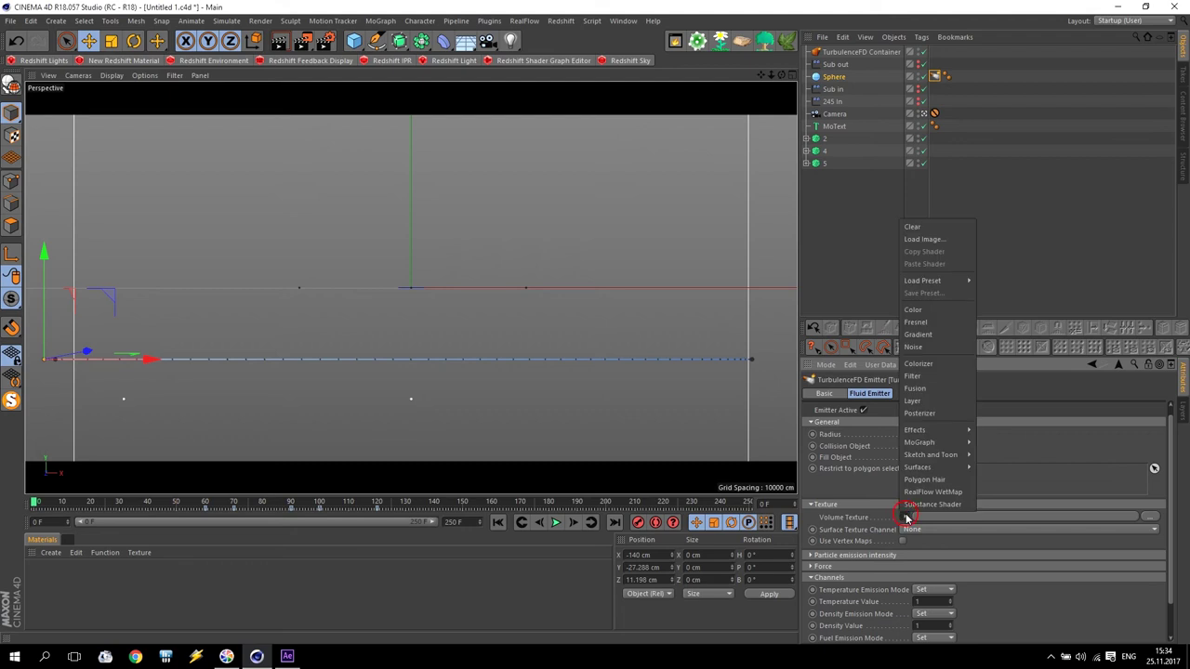
left_click(916, 348)
left_click(991, 518)
scroll(1022, 549, "down", 2)
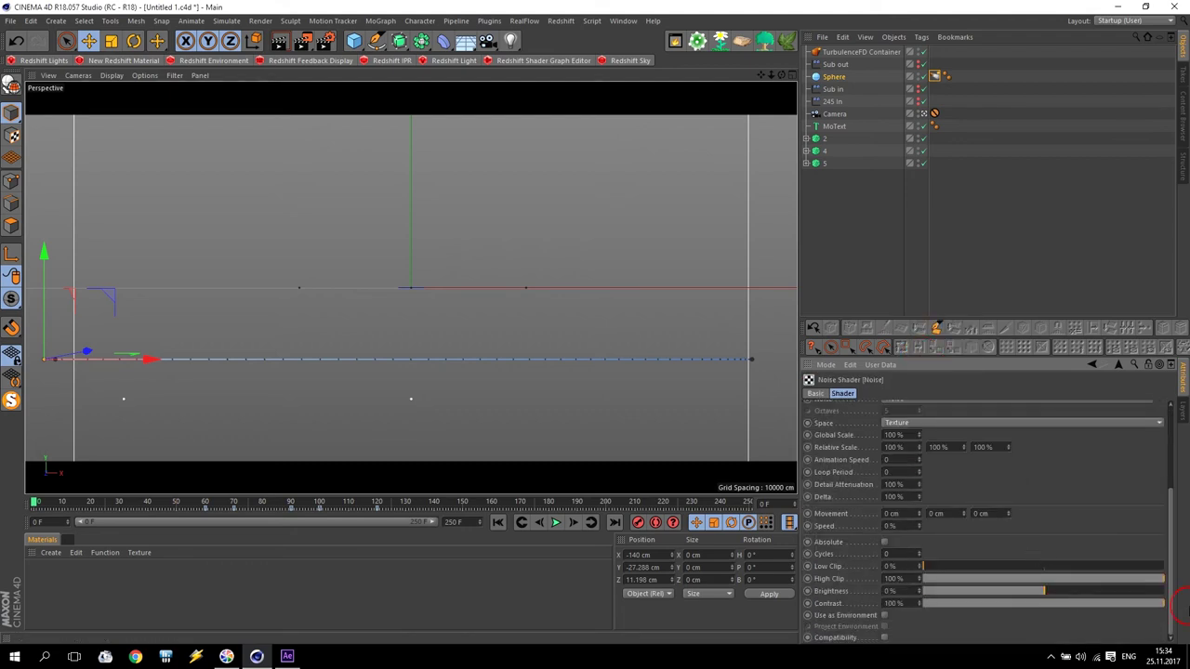
scroll(1168, 567, "up", 2)
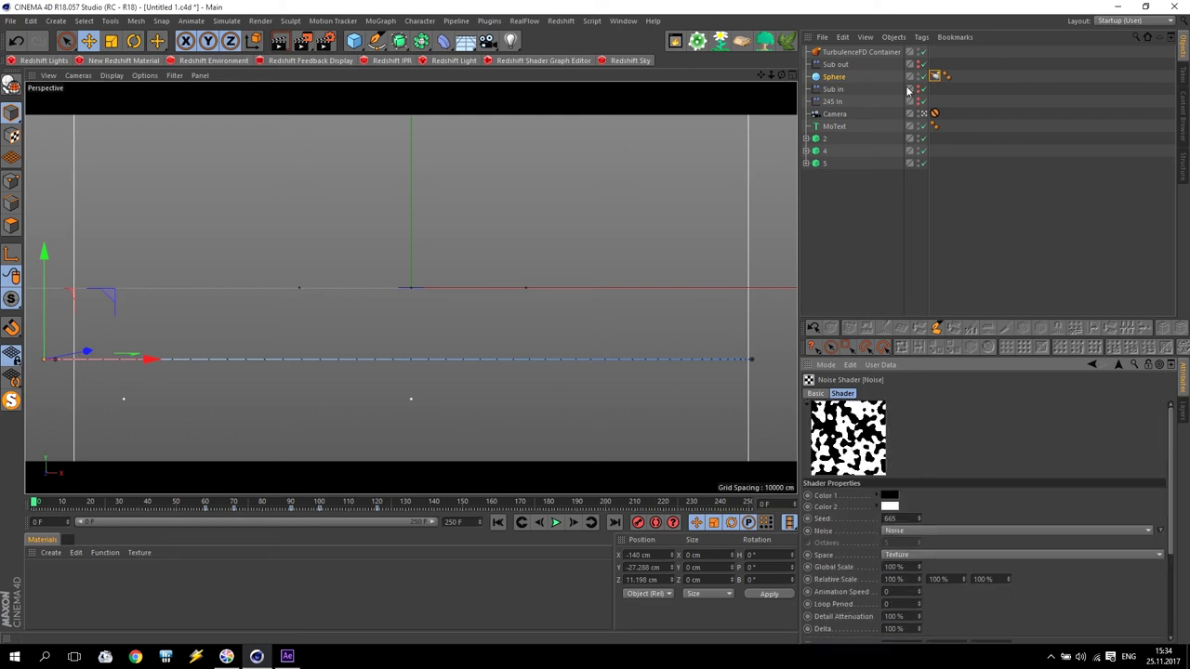
- Add a TurbulenceFD Emitter tag to MoText and set its temperature, density and fuel values to 1
left_click(833, 126)
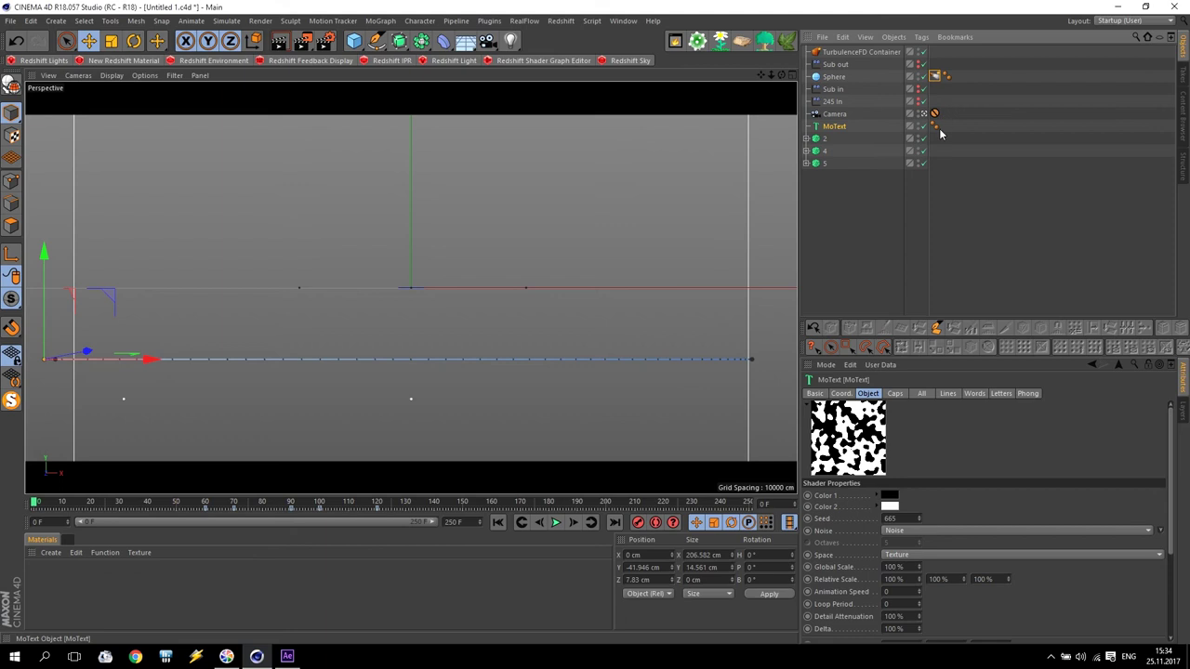
left_click(921, 36)
mouse_move(986, 216)
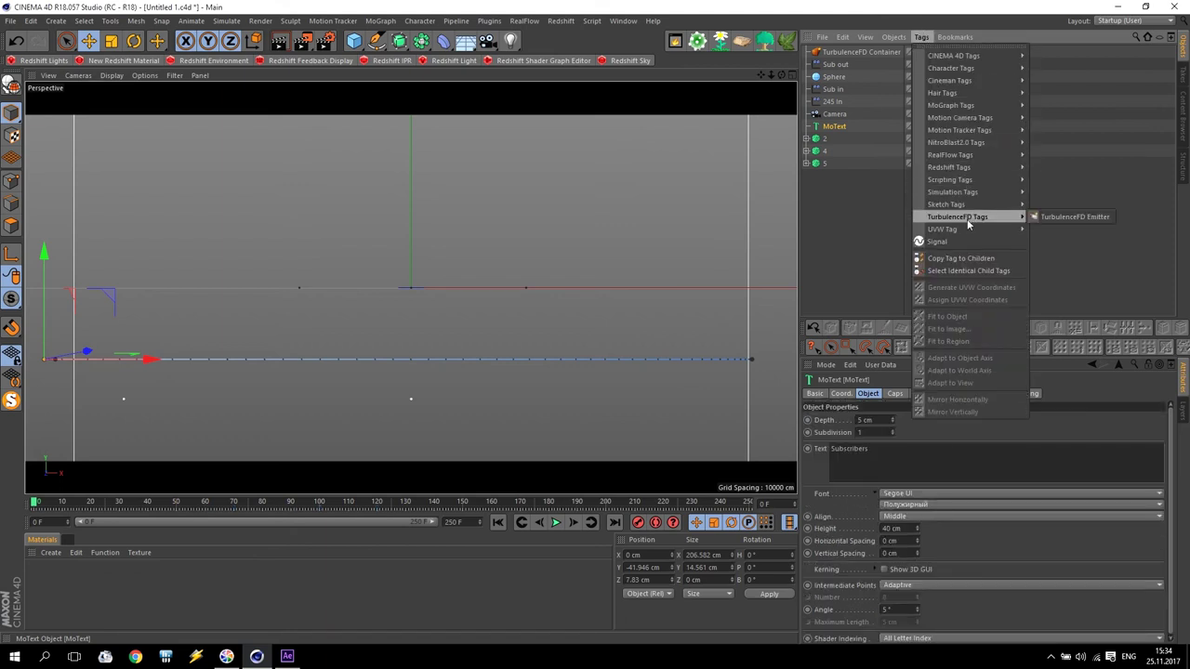
left_click(1074, 216)
scroll(1158, 483, "down", 5)
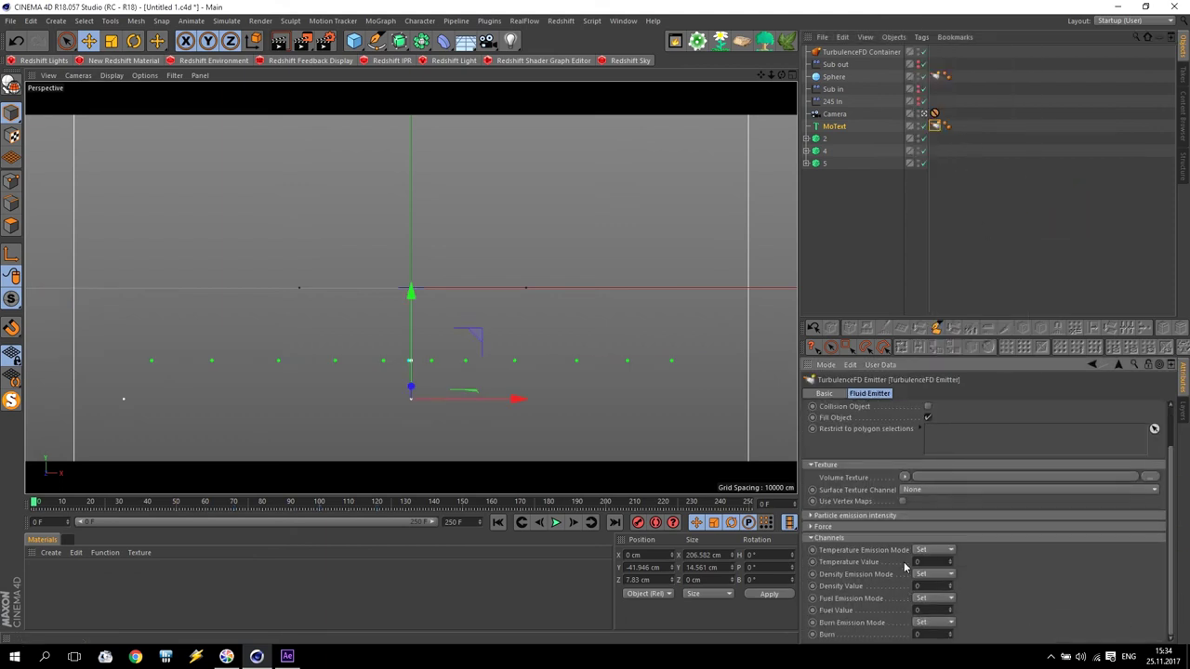
type("1")
left_click(930, 610)
type("1")
- Copy the MoText emitter tag onto digits 2, 4 and 5
left_click(936, 127)
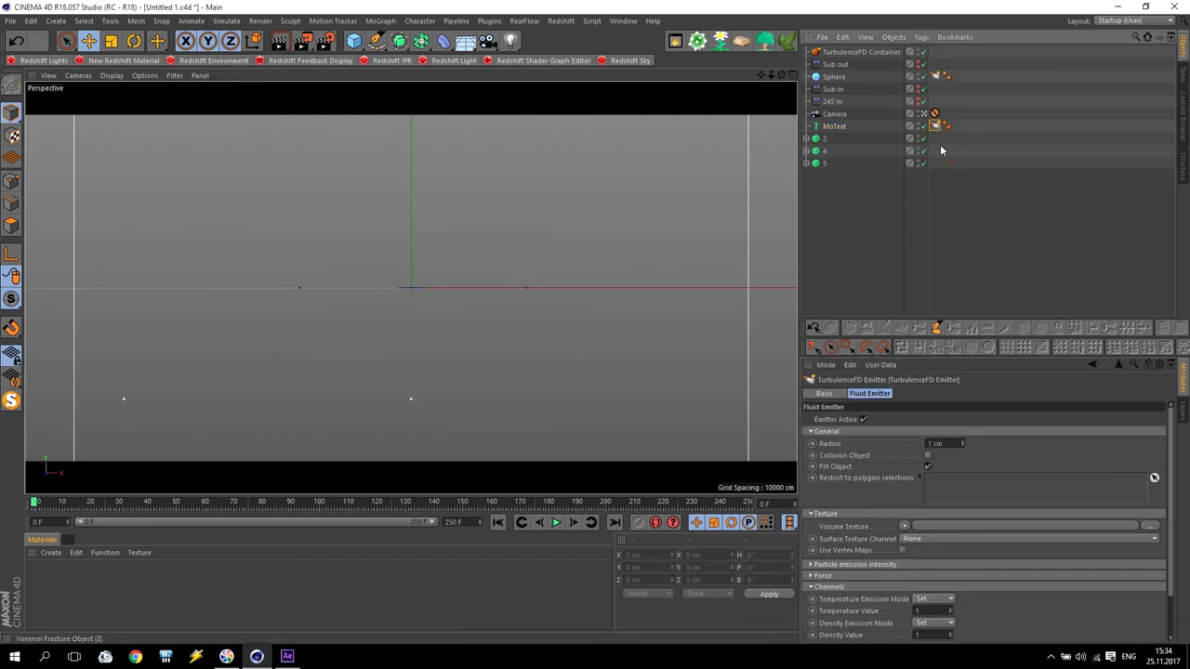
left_click_drag(935, 144, 841, 198, "ctrl")
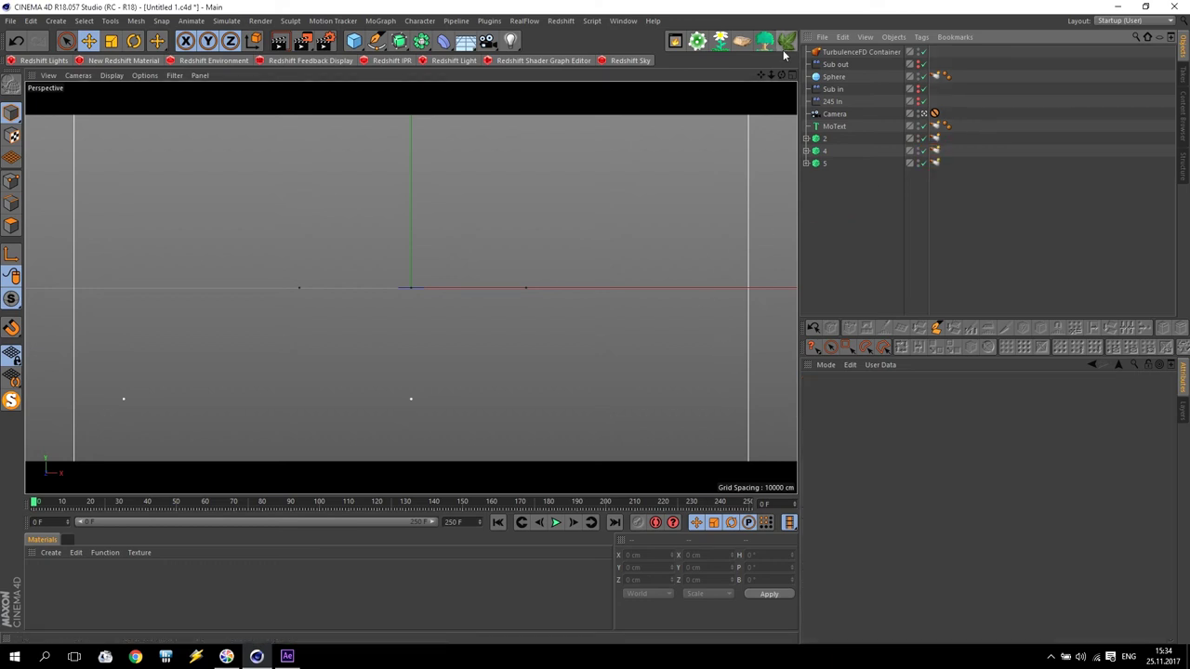
- Preview the title animation up to frame 89 and open the save dialog for the scene file
left_click_drag(37, 507, 286, 522)
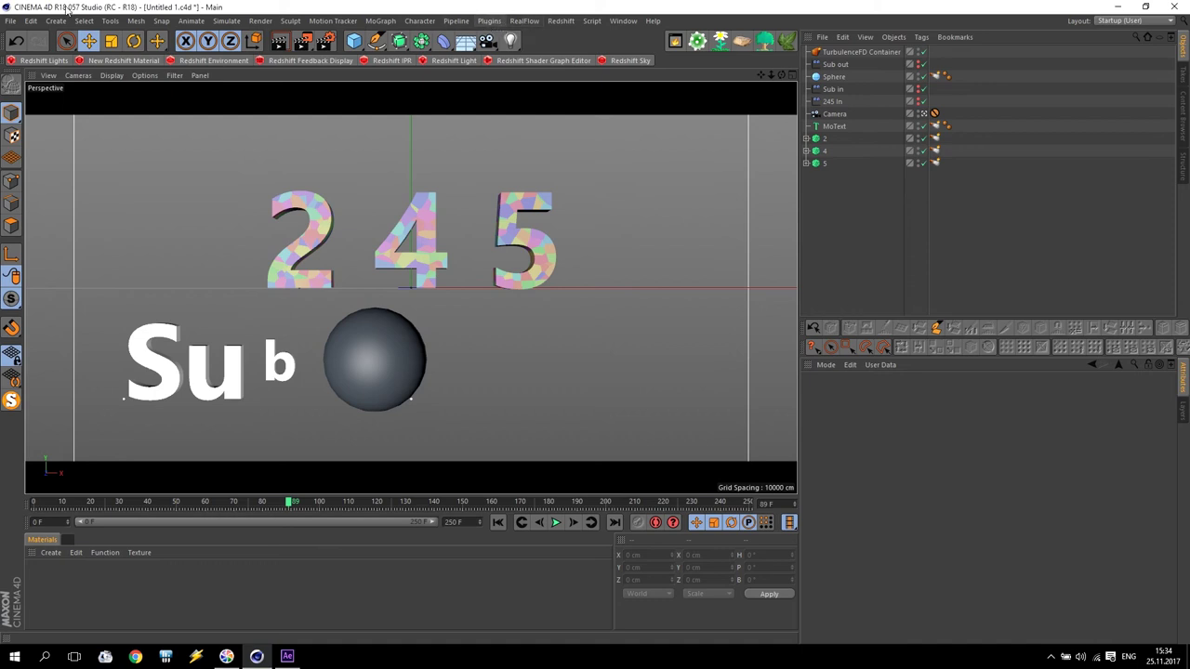
left_click(11, 20)
left_click(30, 135)
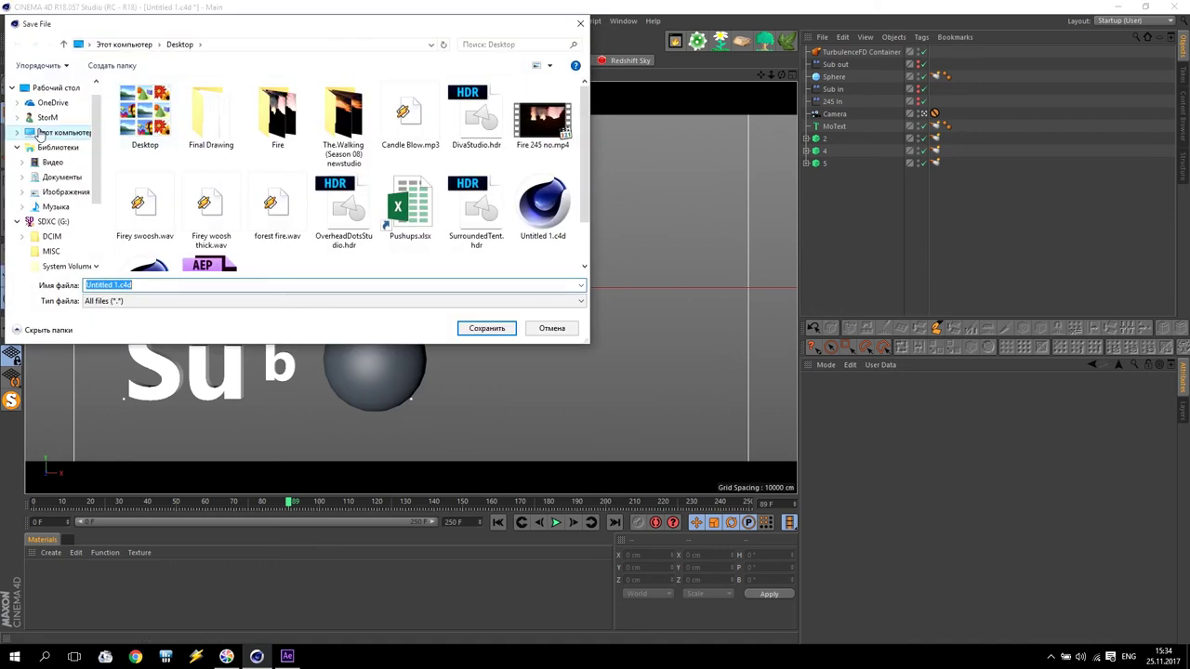
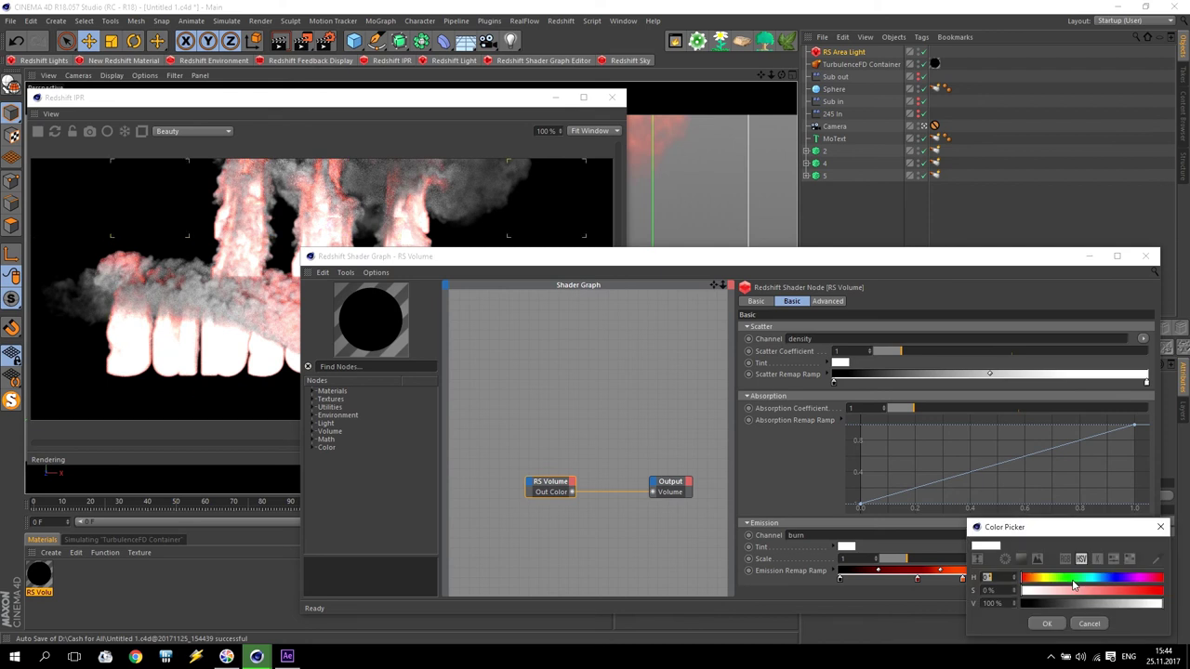
- Set two Emission Remap Ramp knots to orange (H 27°, S 100%) and pale yellow (H 36°, S 43%)
left_click_drag(1054, 593, 1030, 578)
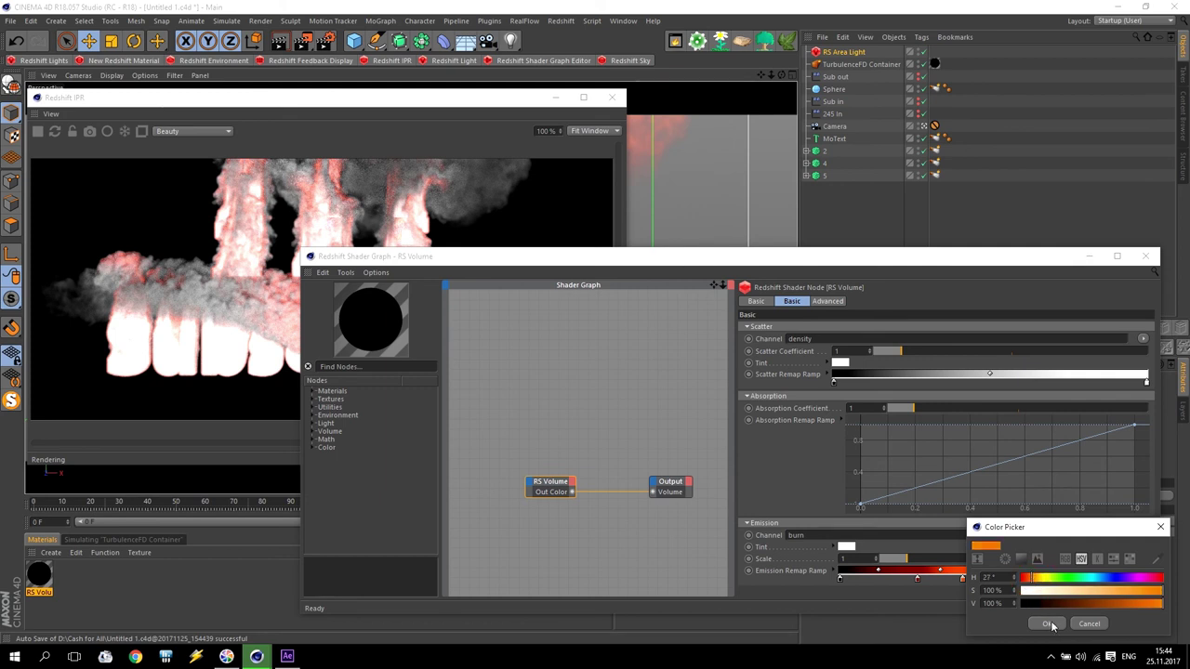
left_click(1047, 624)
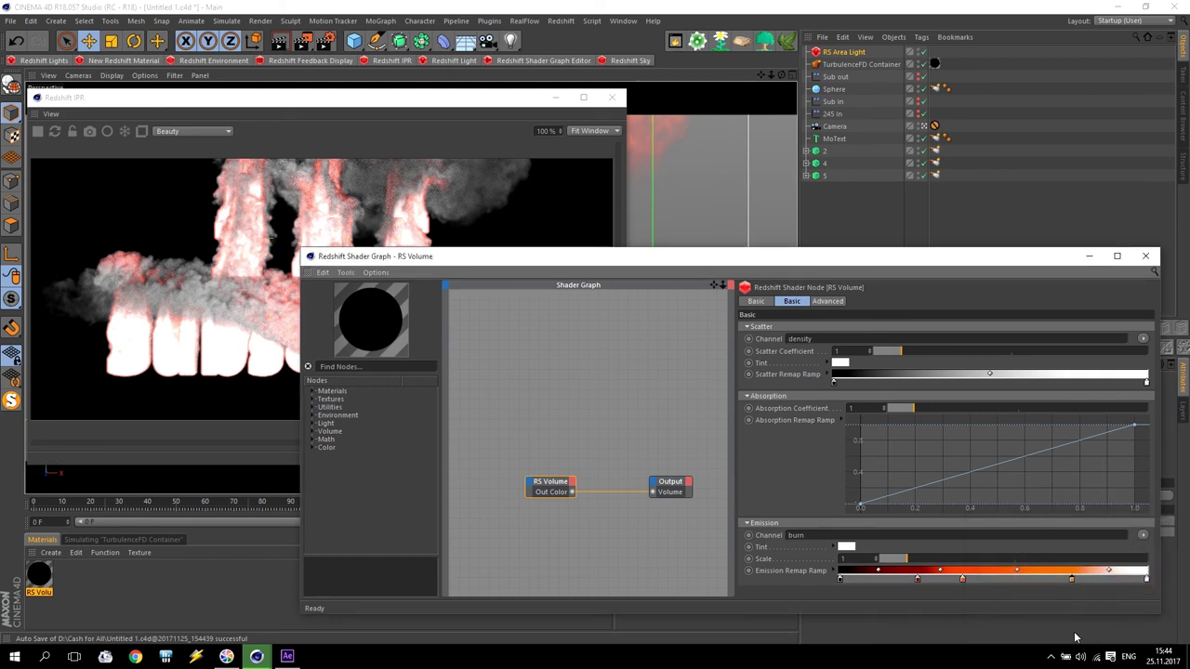
double_click(1120, 579)
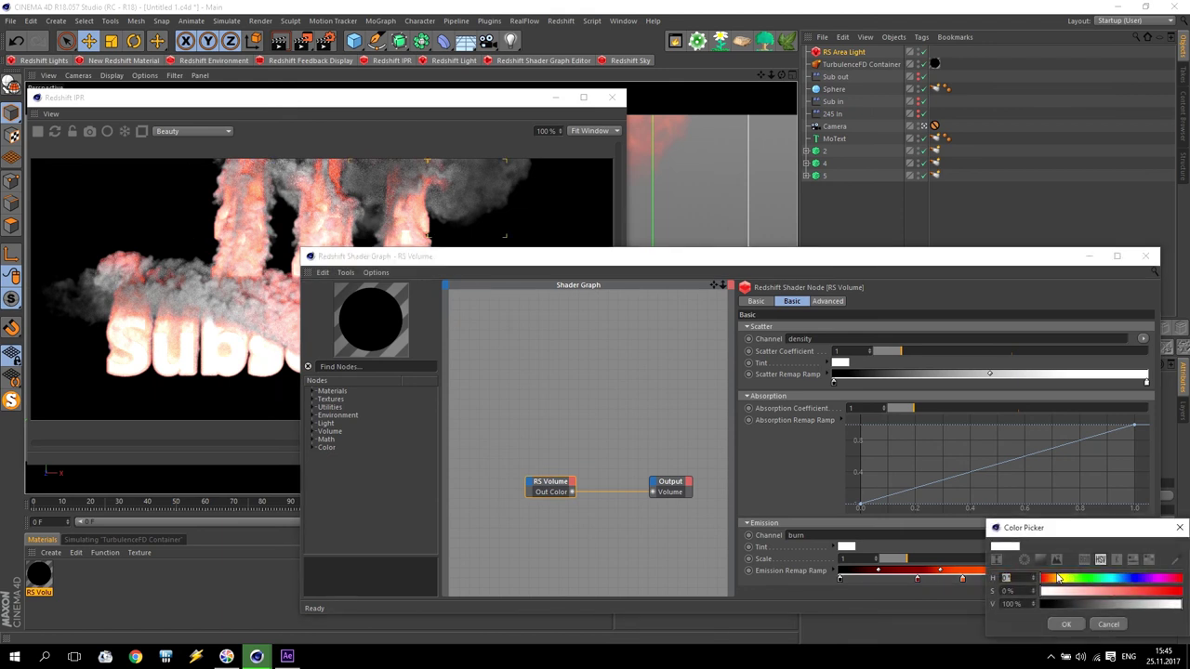
left_click(1057, 579)
left_click(1101, 591)
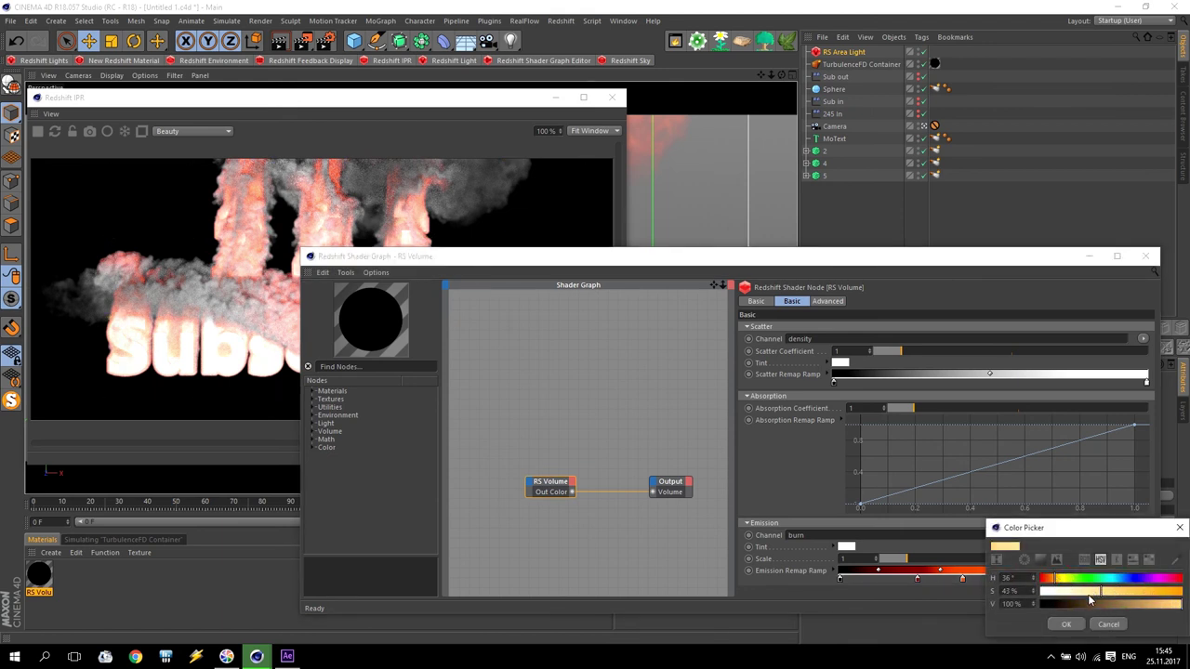
left_click(1093, 625)
- Colour the Emission Remap Ramp's end knot red-orange (H 13°, S 100%) and reposition the pale yellow knot beside it
double_click(1121, 580)
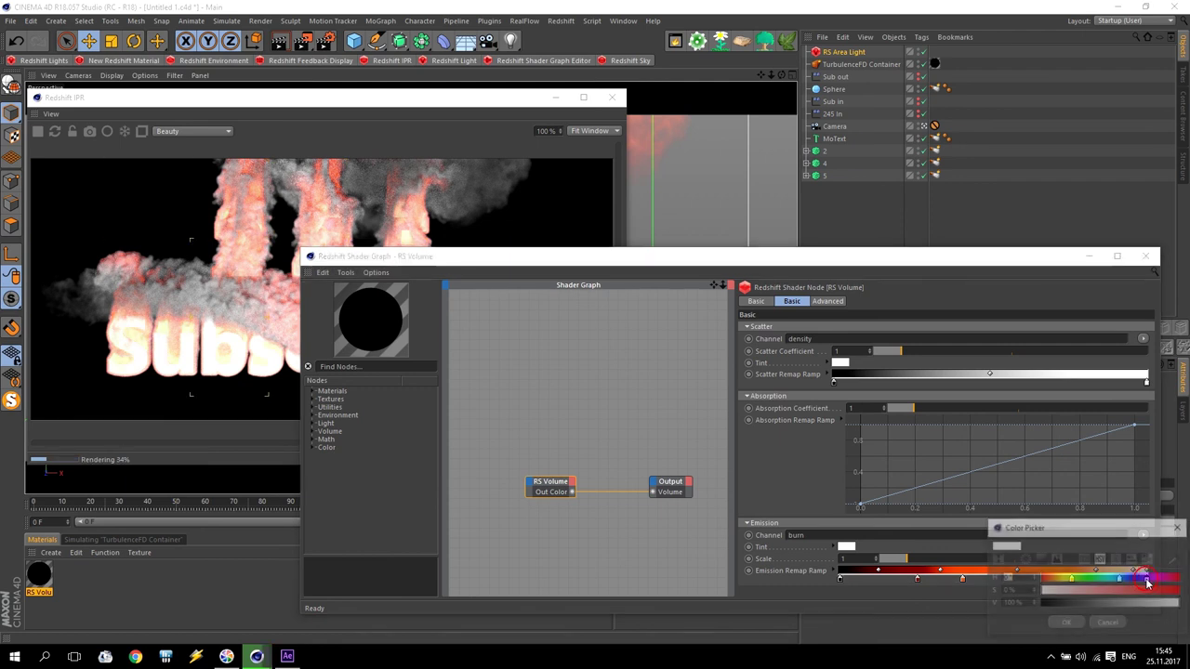
left_click(1049, 579)
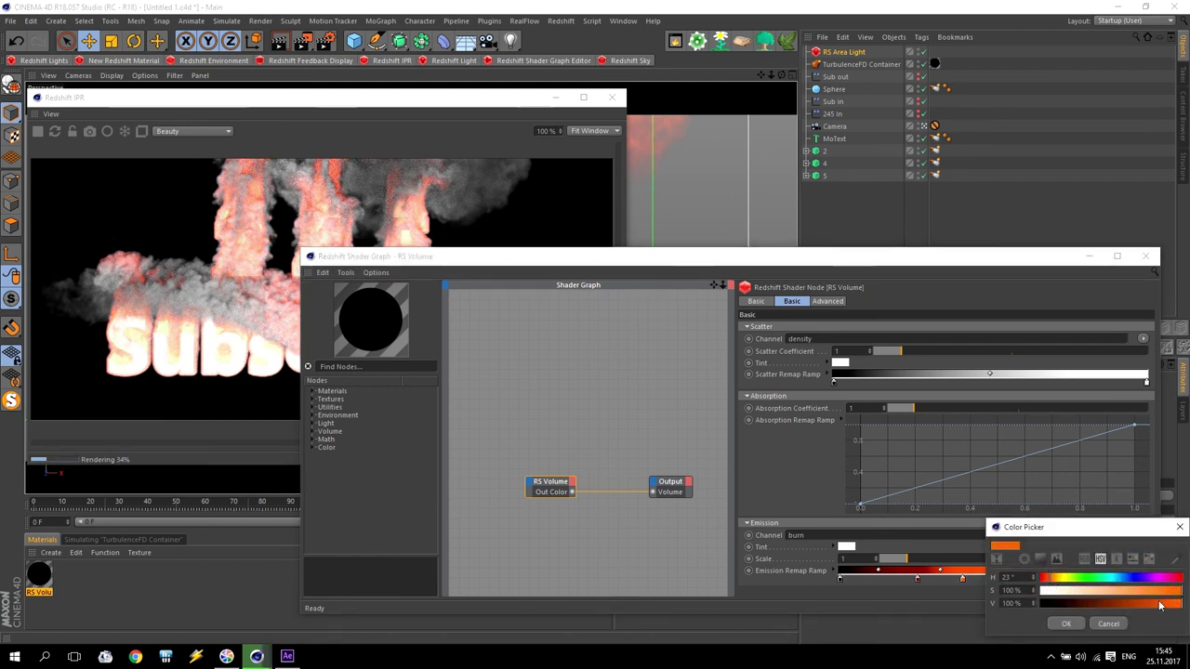
left_click(1046, 580)
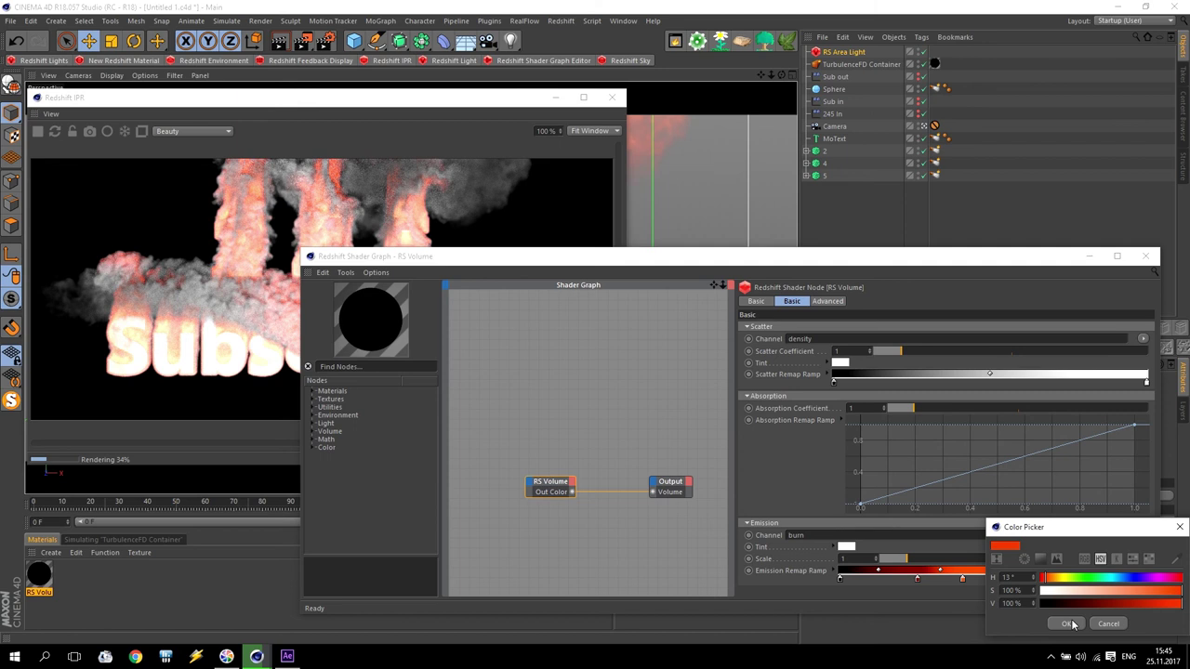
left_click(1067, 624)
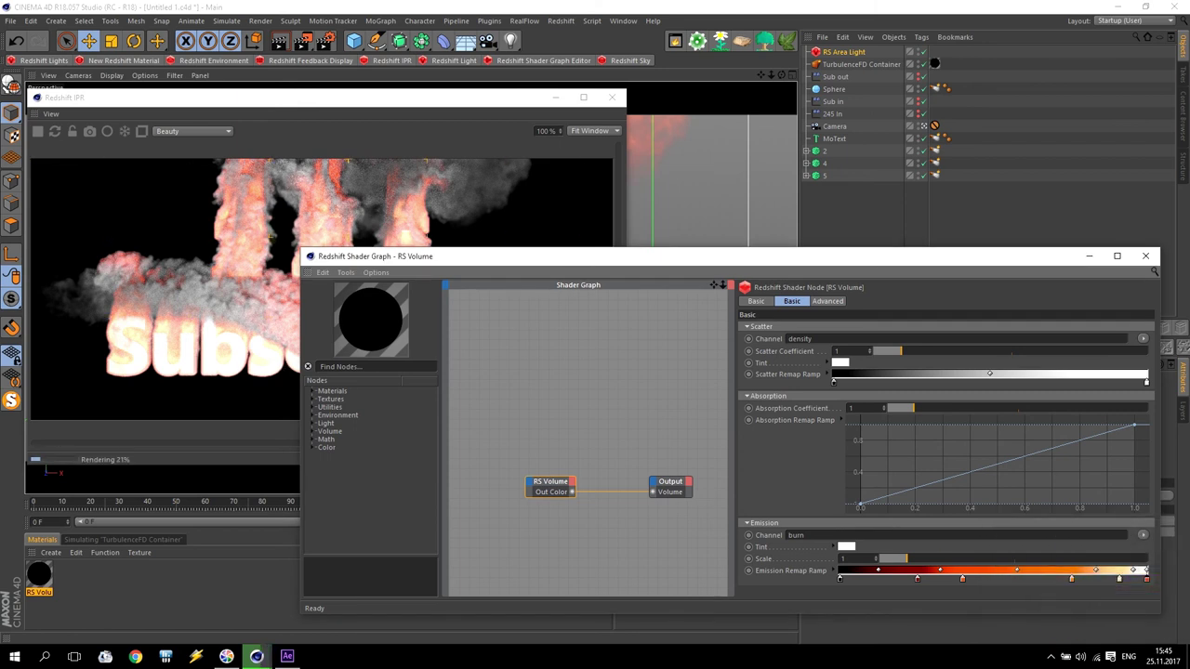
left_click_drag(1120, 579, 1147, 579)
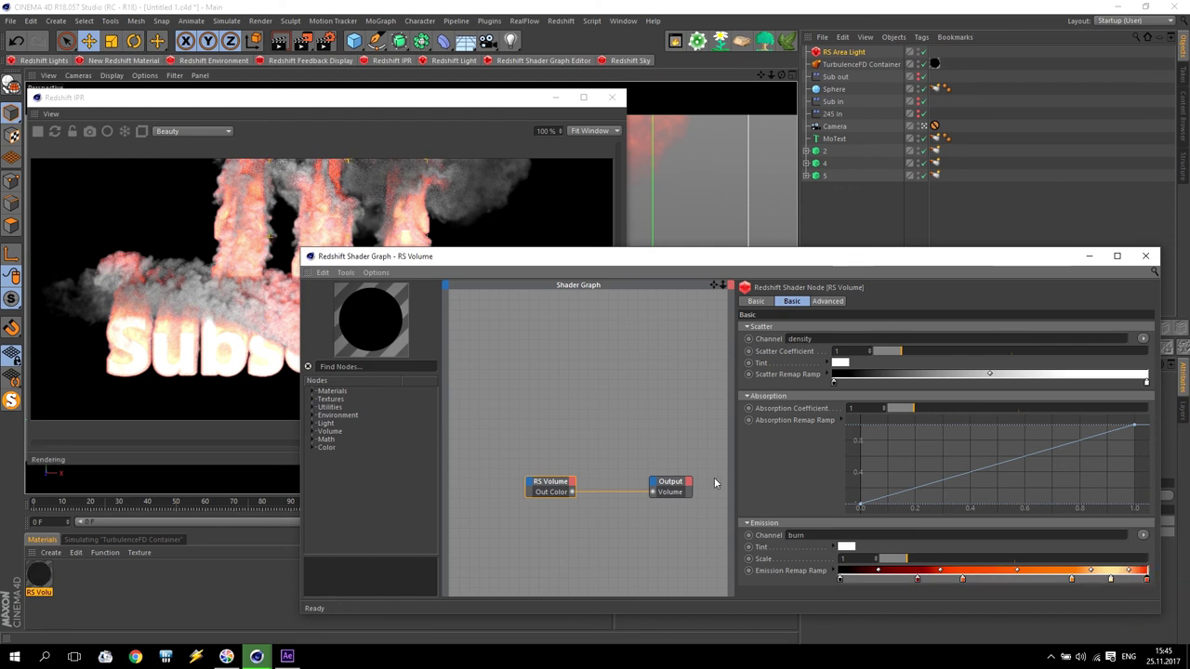
- Turn off render visibility for the Sphere, MoText and digits 2, 4 and 5
left_click(337, 291)
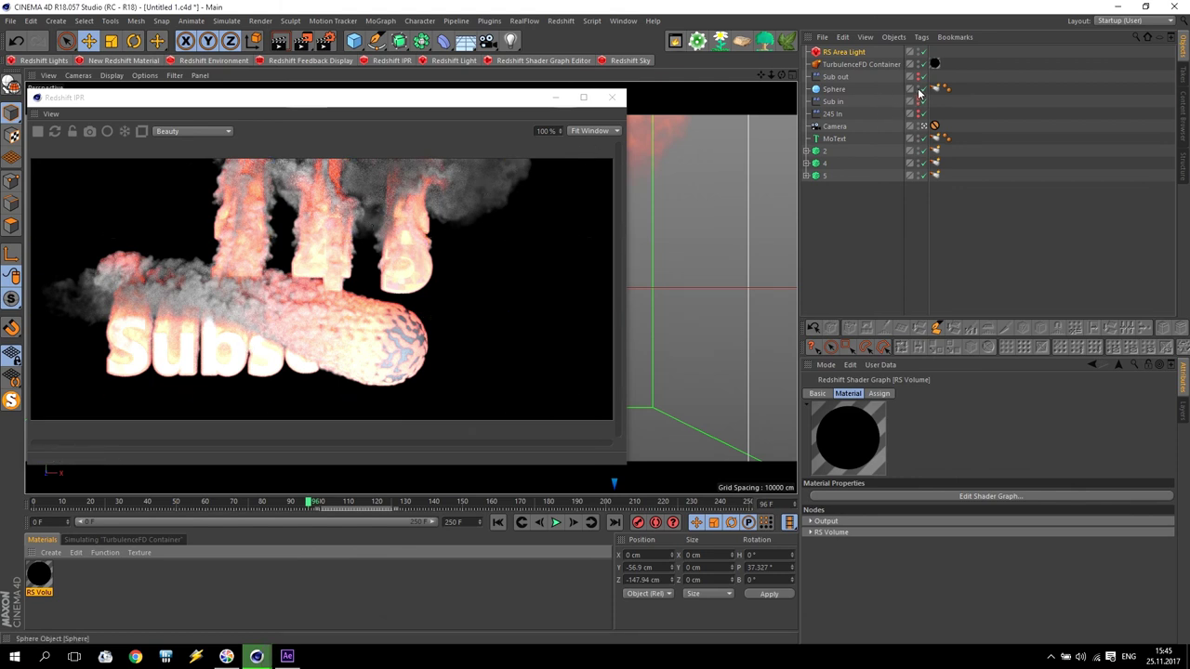
left_click(919, 91)
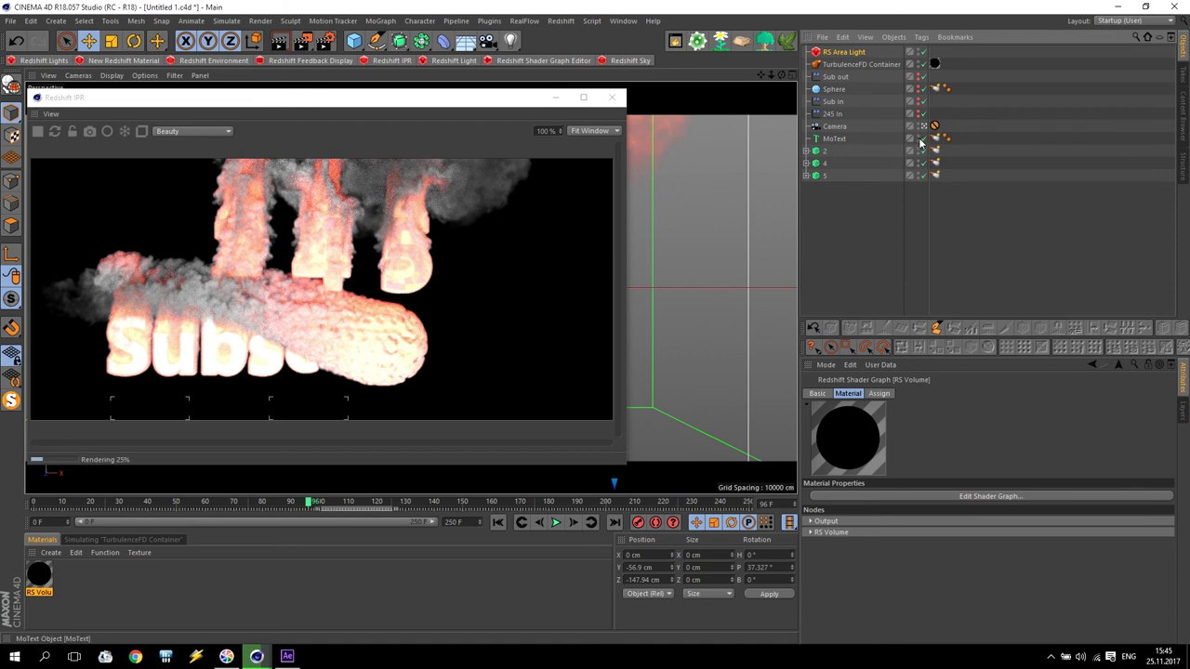
left_click_drag(918, 154, 919, 184)
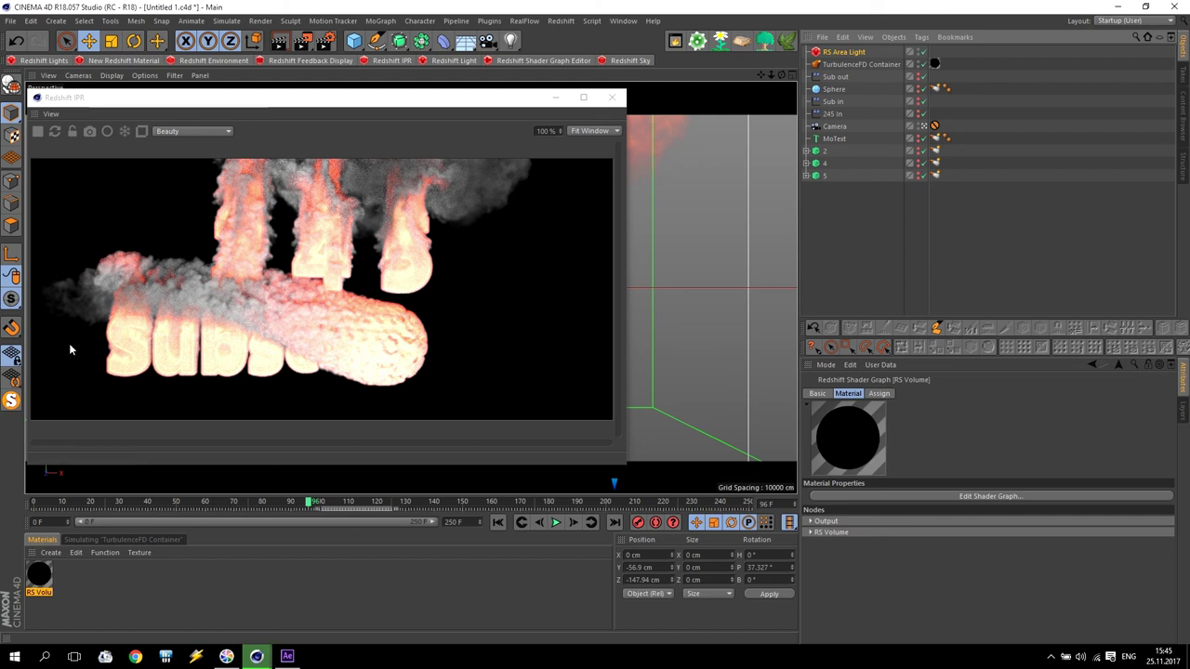
- Reopen the RS Volume shader graph, adjust the end colour of the Emission Remap Ramp, and close the editors and the IPR preview
double_click(39, 575)
left_click_drag(391, 83, 760, 154)
left_click(913, 199)
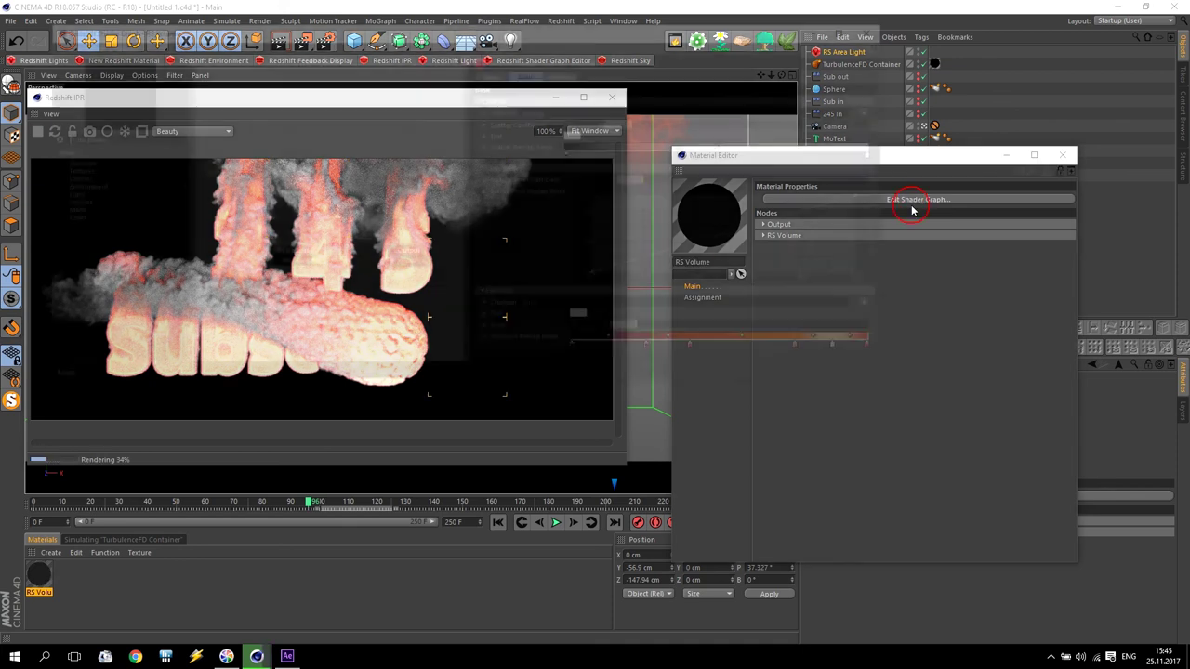
double_click(884, 351)
left_click(918, 362)
left_click(871, 326)
left_click_drag(279, 27, 510, 279)
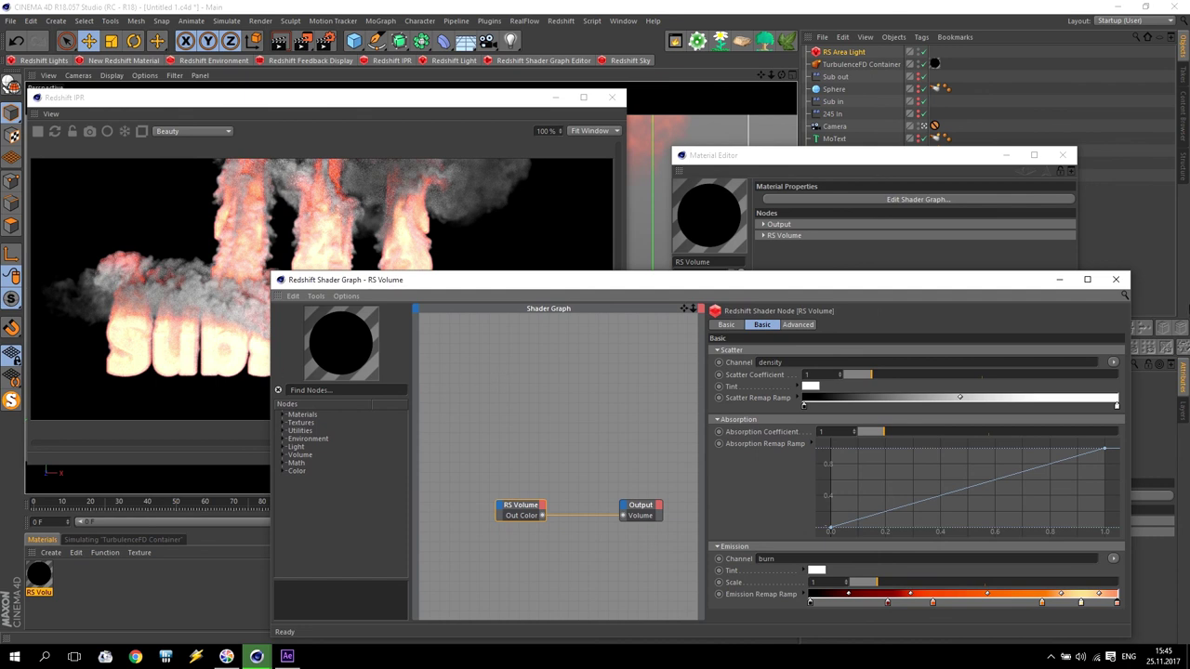
left_click(1116, 279)
left_click(1063, 155)
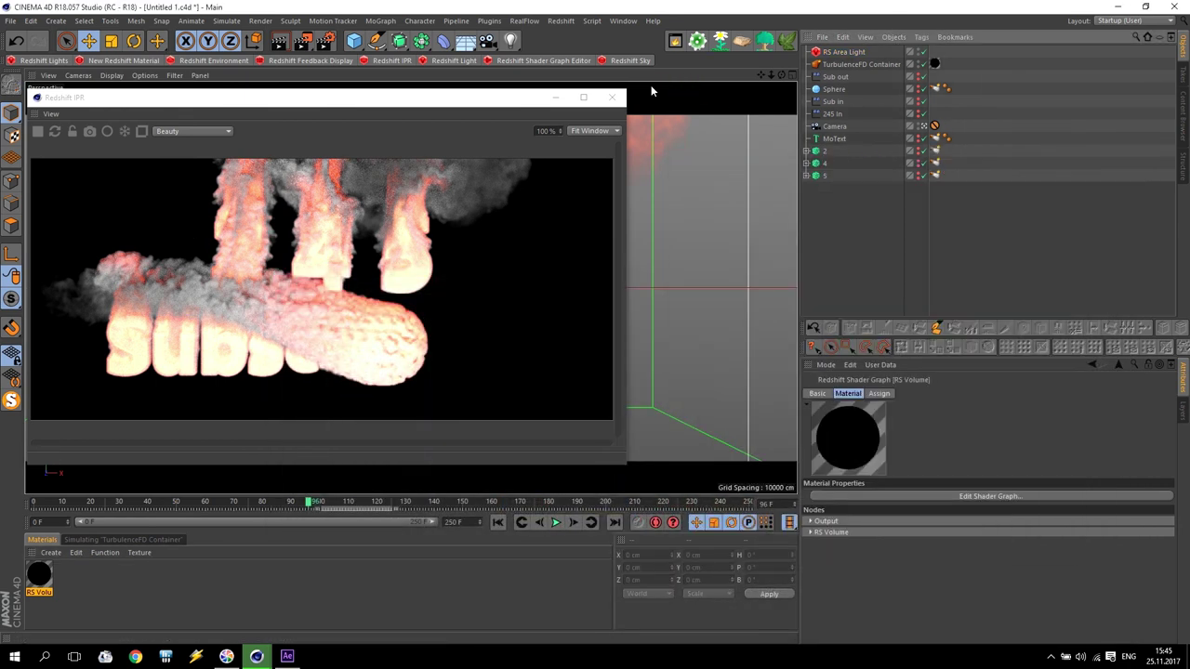
left_click(610, 98)
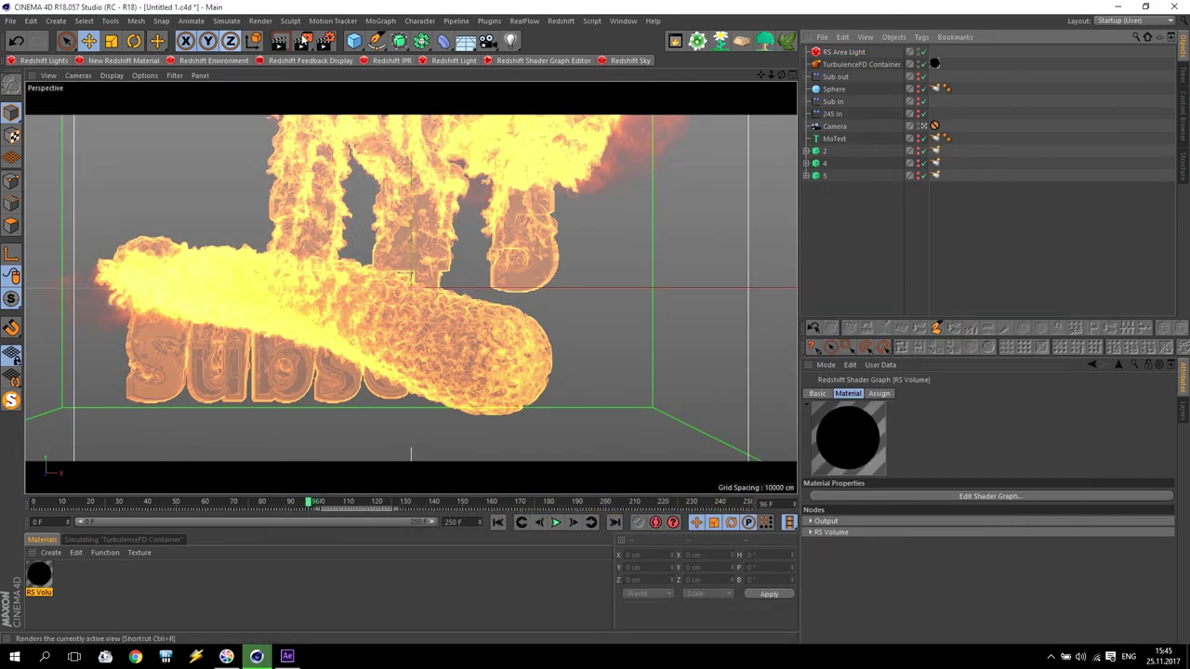
- Open the render settings and review Redshift's Environment and Sampling Overrides options
left_click(324, 40)
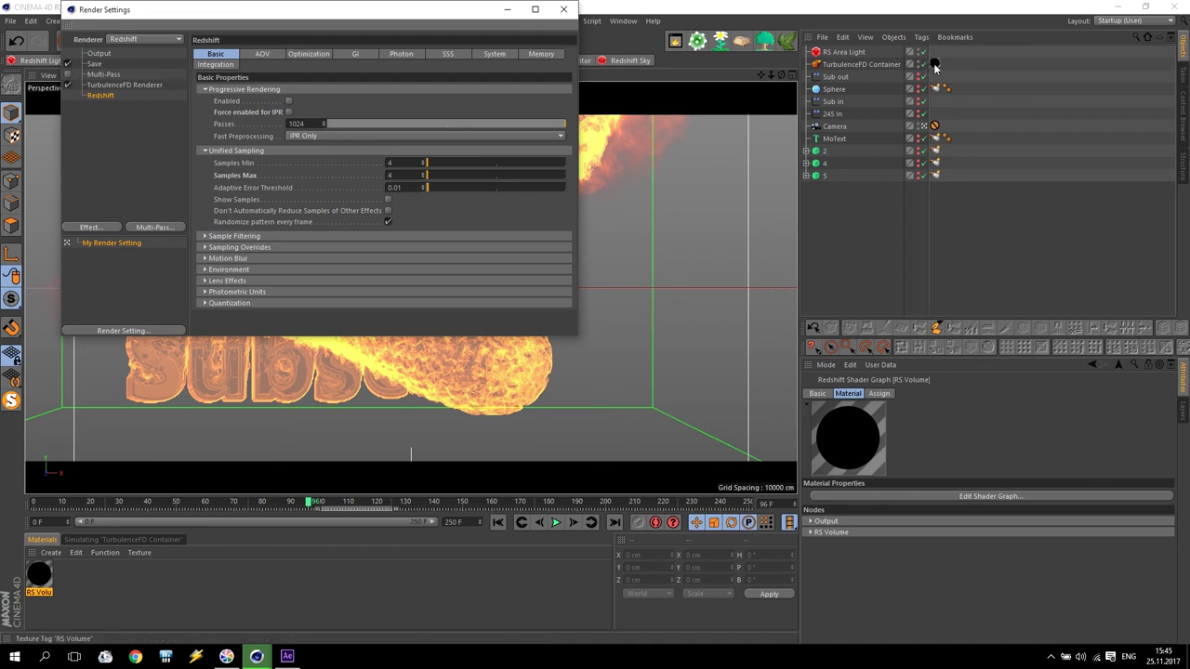
left_click(204, 271)
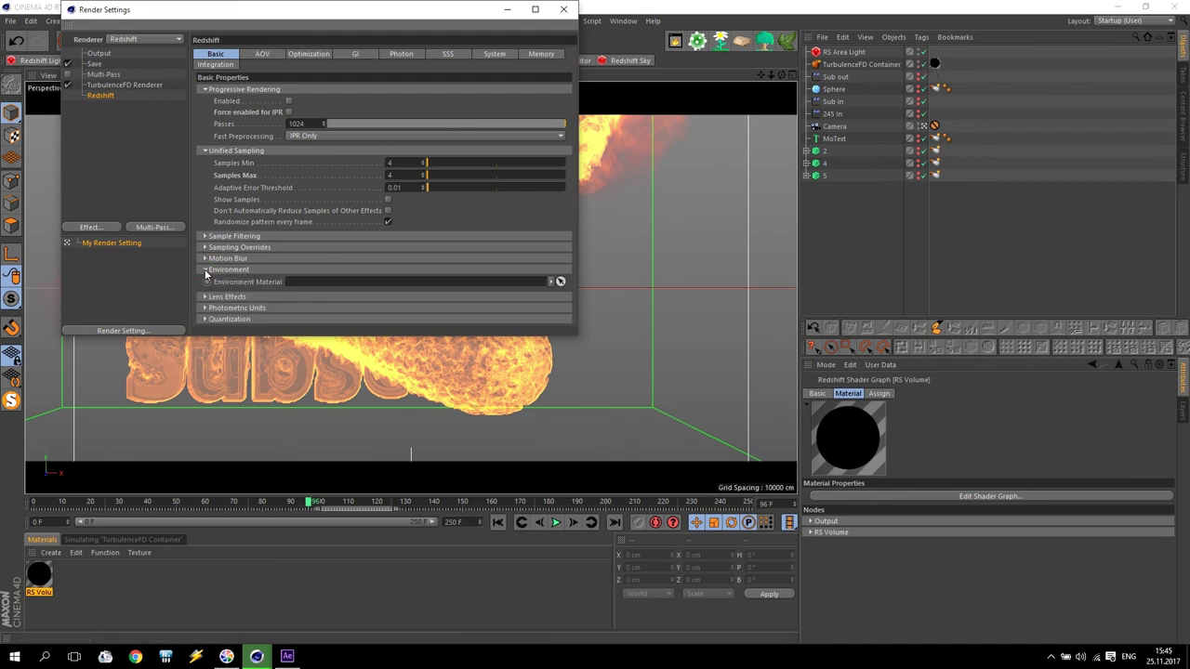
left_click(205, 270)
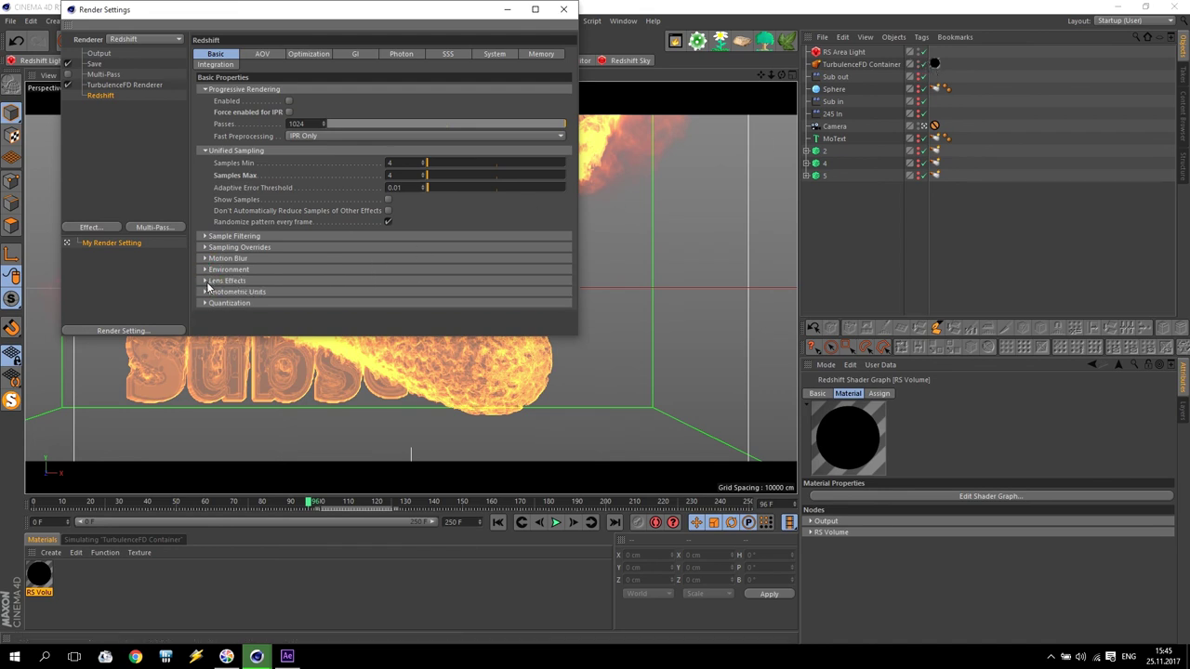
left_click(204, 248)
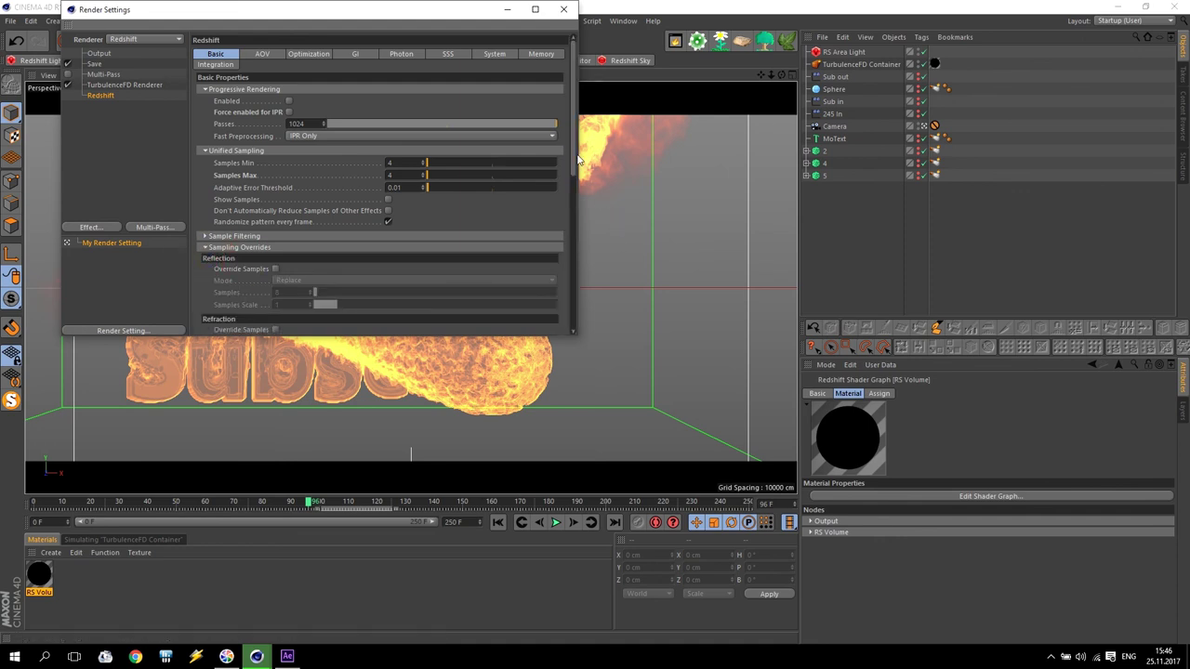
left_click_drag(574, 111, 581, 270)
scroll(256, 261, "down", 1)
left_click(275, 238)
left_click_drag(346, 264, 577, 102)
left_click(206, 247)
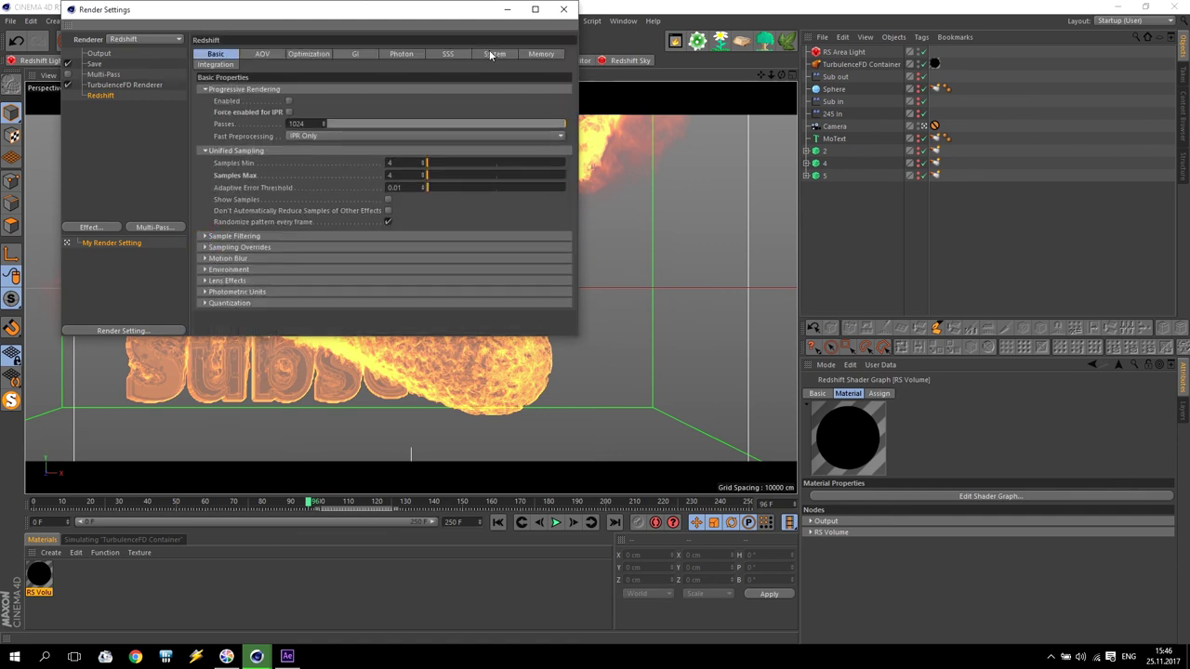
- Set Redshift's bucket rendering size to 256
left_click(493, 53)
left_click(214, 233)
left_click(268, 244)
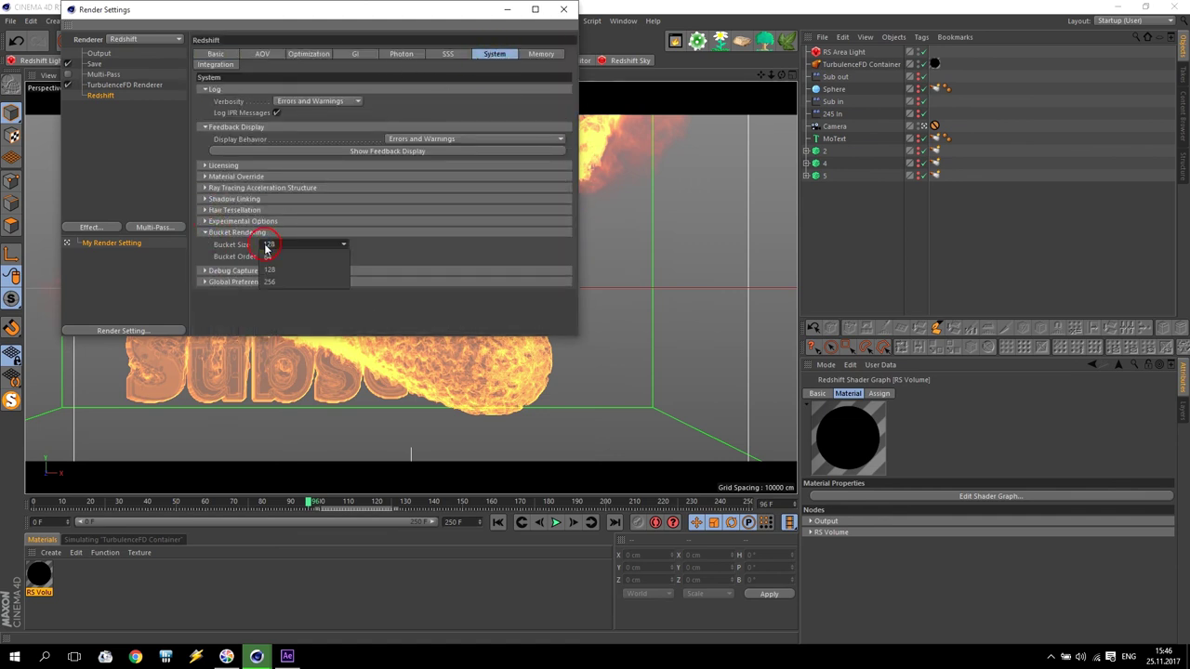
left_click(295, 269)
left_click(566, 11)
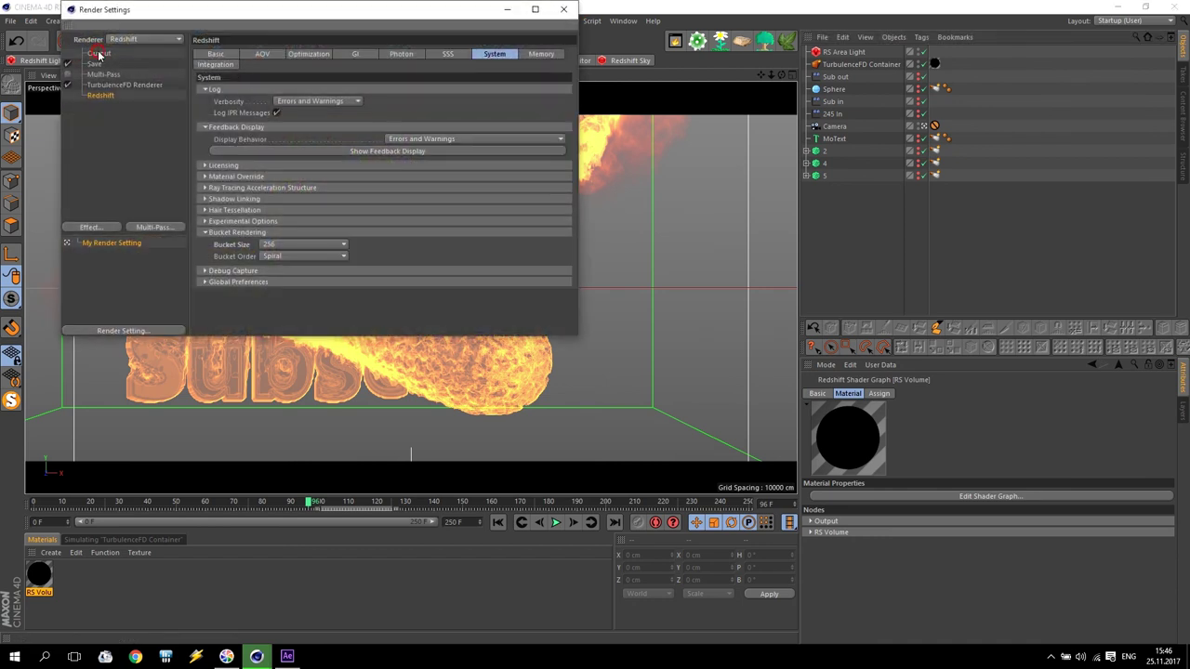
- Set the output frame range to All Frames, choose PNG as the save format, and close the render settings
left_click(98, 54)
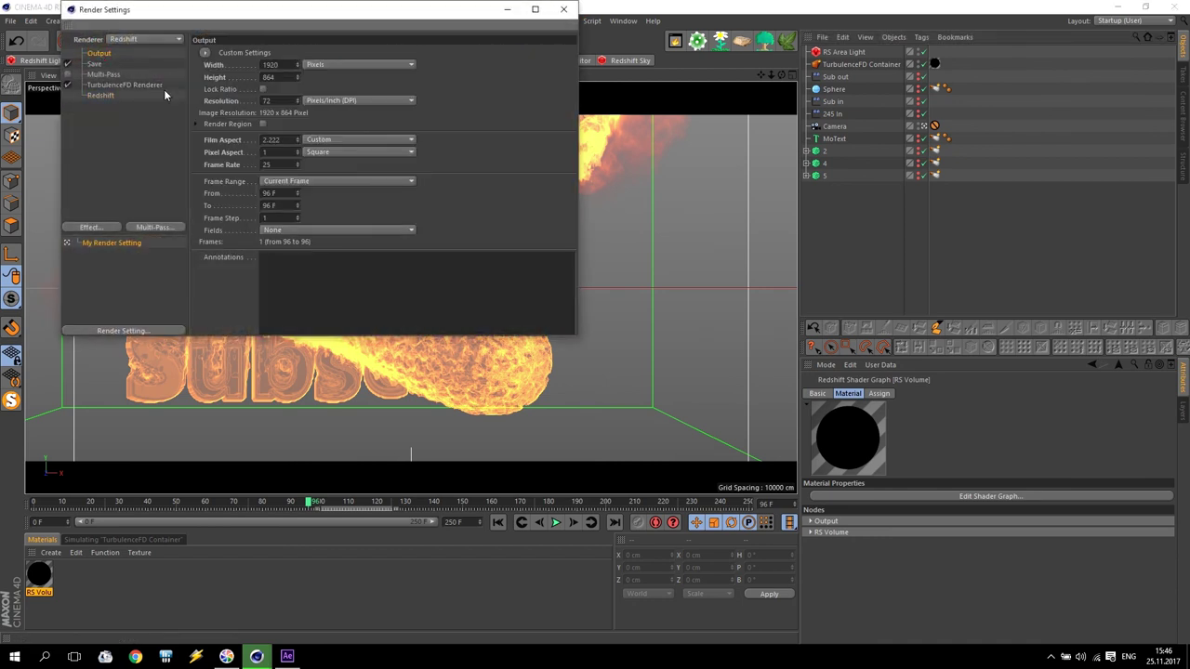
left_click(288, 182)
left_click(299, 219)
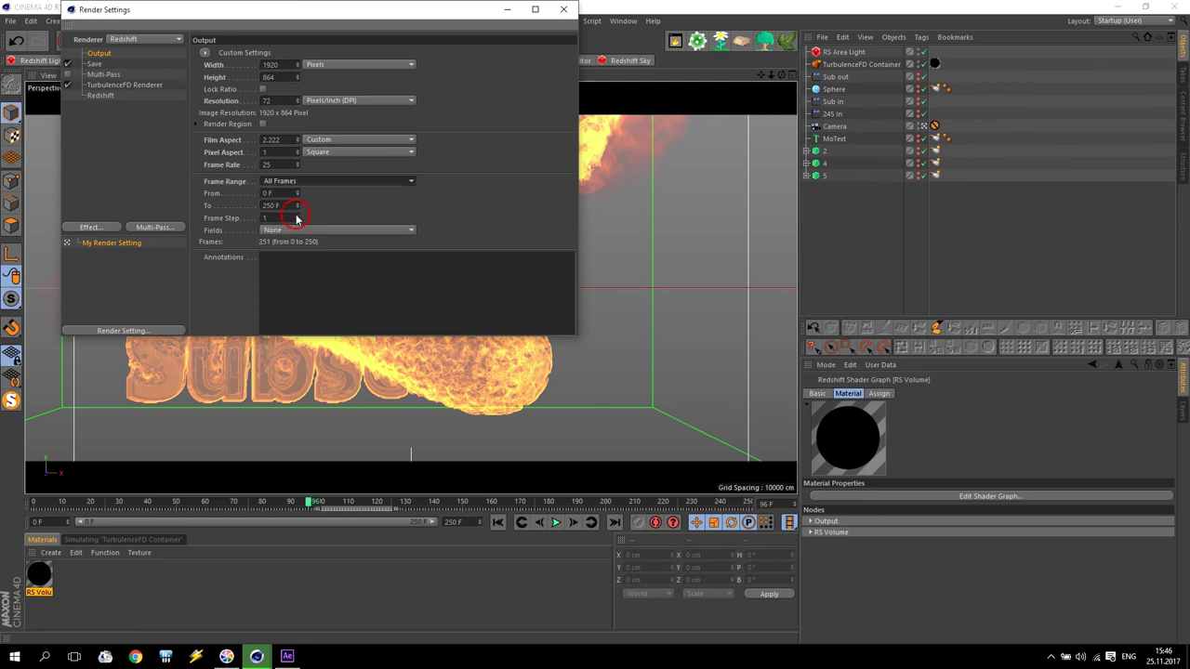
left_click(99, 65)
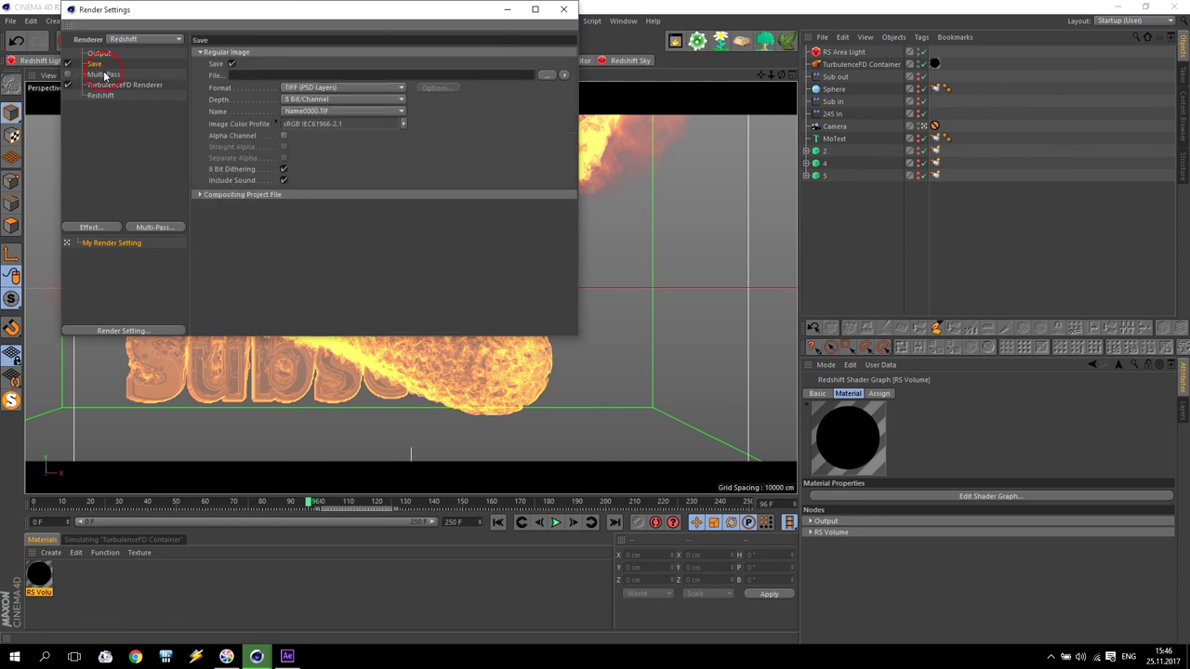
left_click(340, 88)
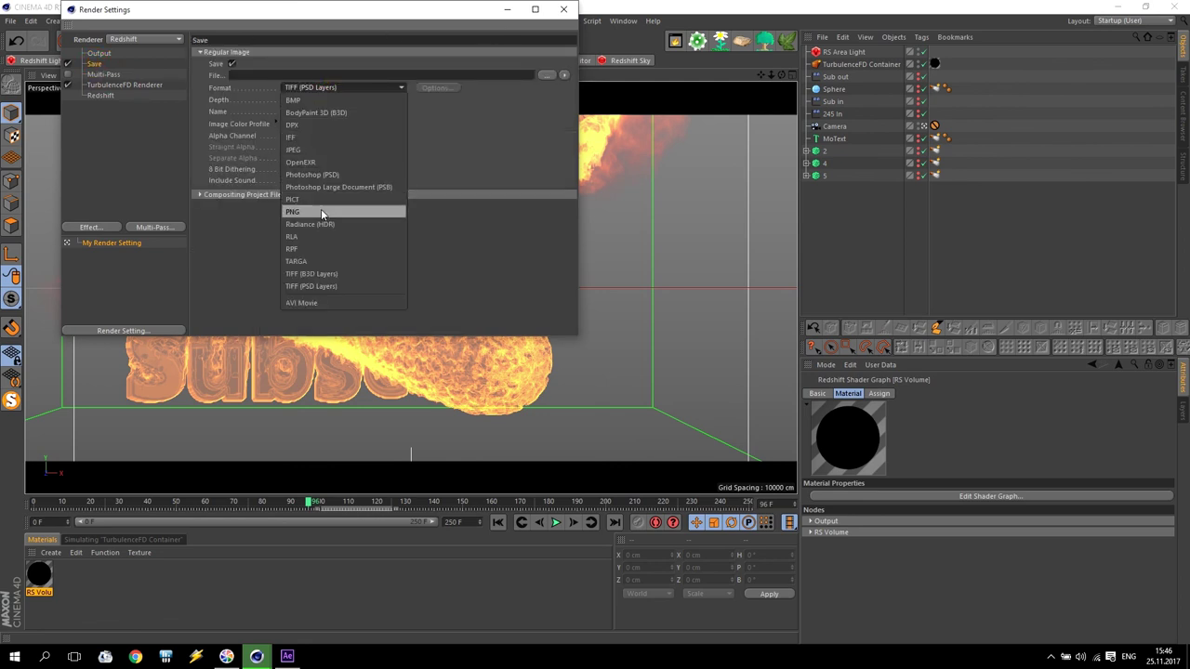
left_click(337, 182)
left_click(564, 9)
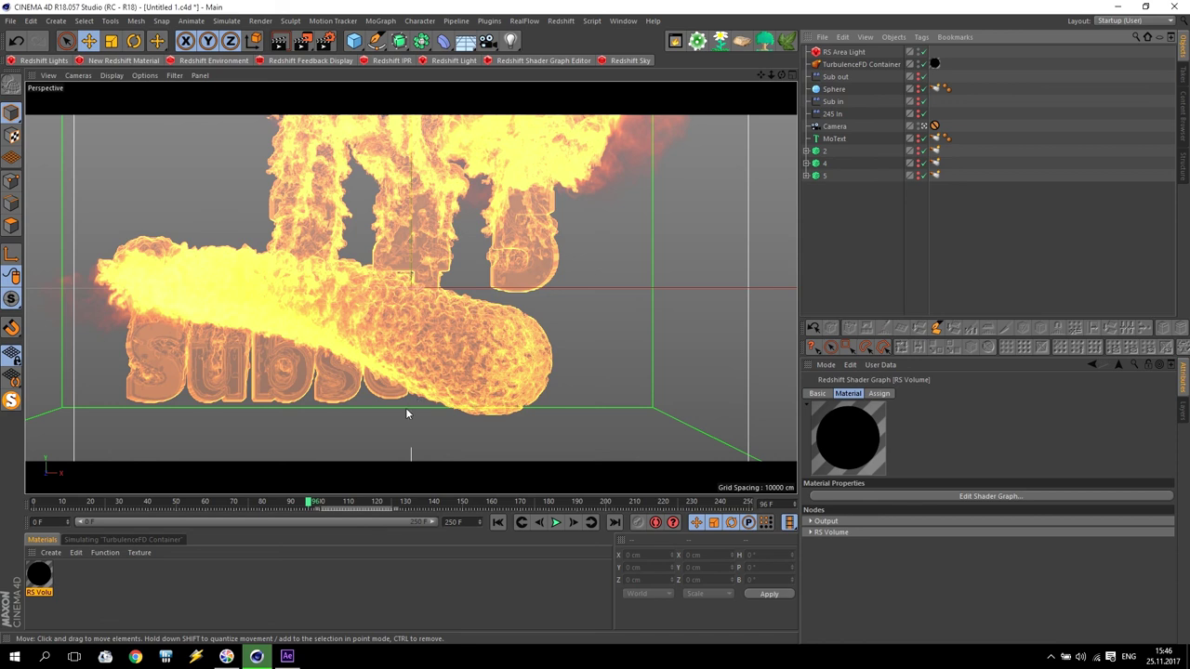
- Switch to After Effects, inspect the rendered Fire 245 PNG sequence, and move through the composition to 0:00:03:21
left_click(289, 657)
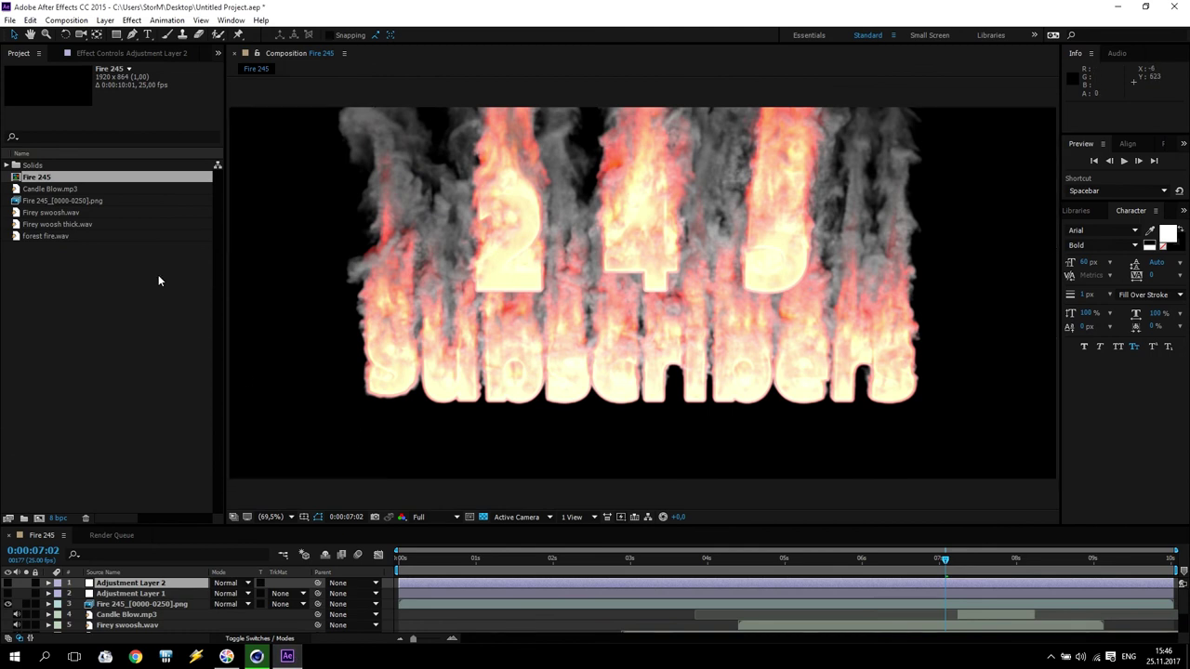
left_click(42, 202)
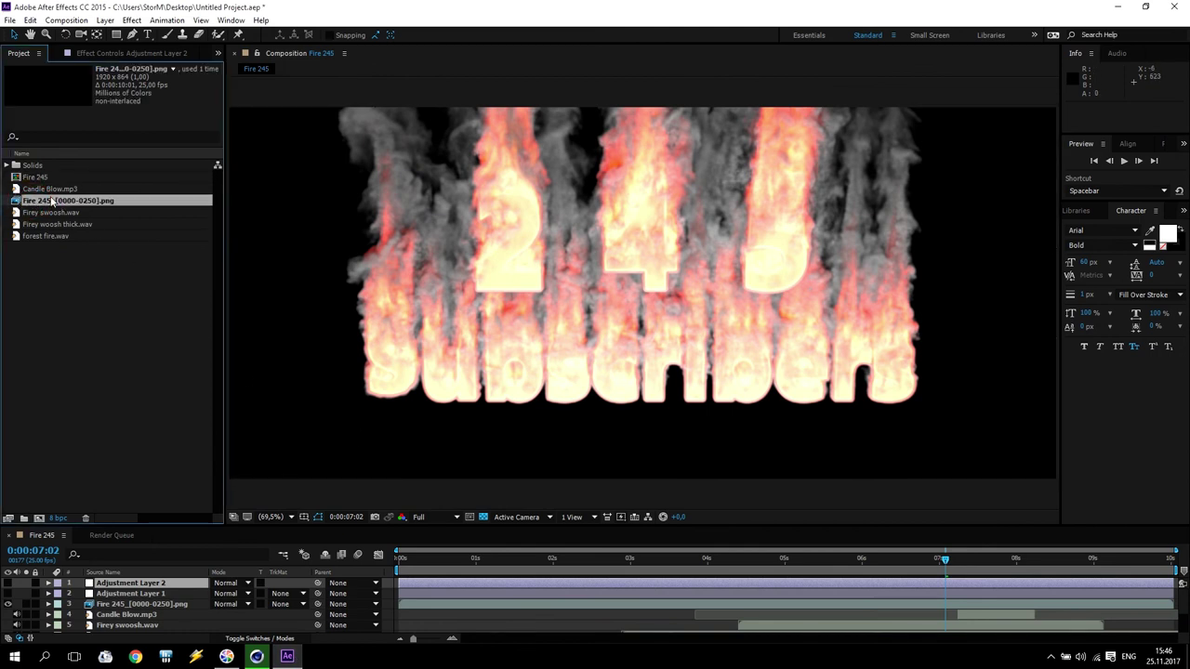
left_click_drag(432, 526, 694, 544)
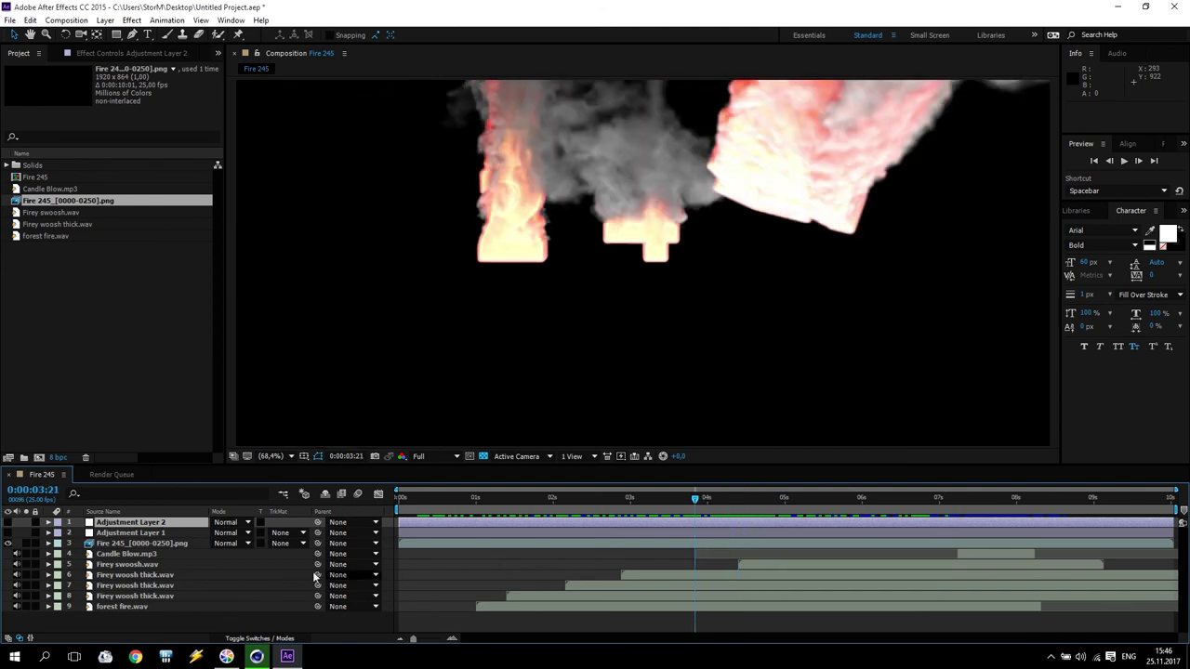
- Examine the three Firey woosh thick.wav layers against the falling digits, ending with the playhead at 0:00:03:20
left_click(125, 575)
left_click(126, 586)
left_click(125, 596)
left_click(130, 575)
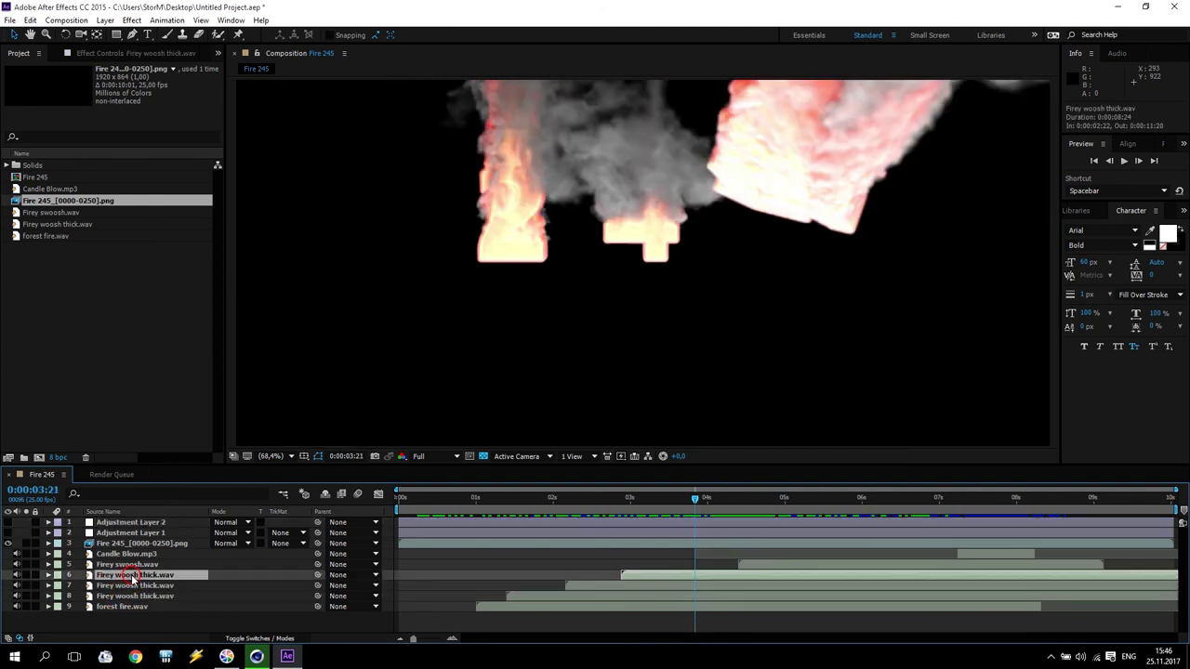
left_click_drag(512, 499, 692, 525)
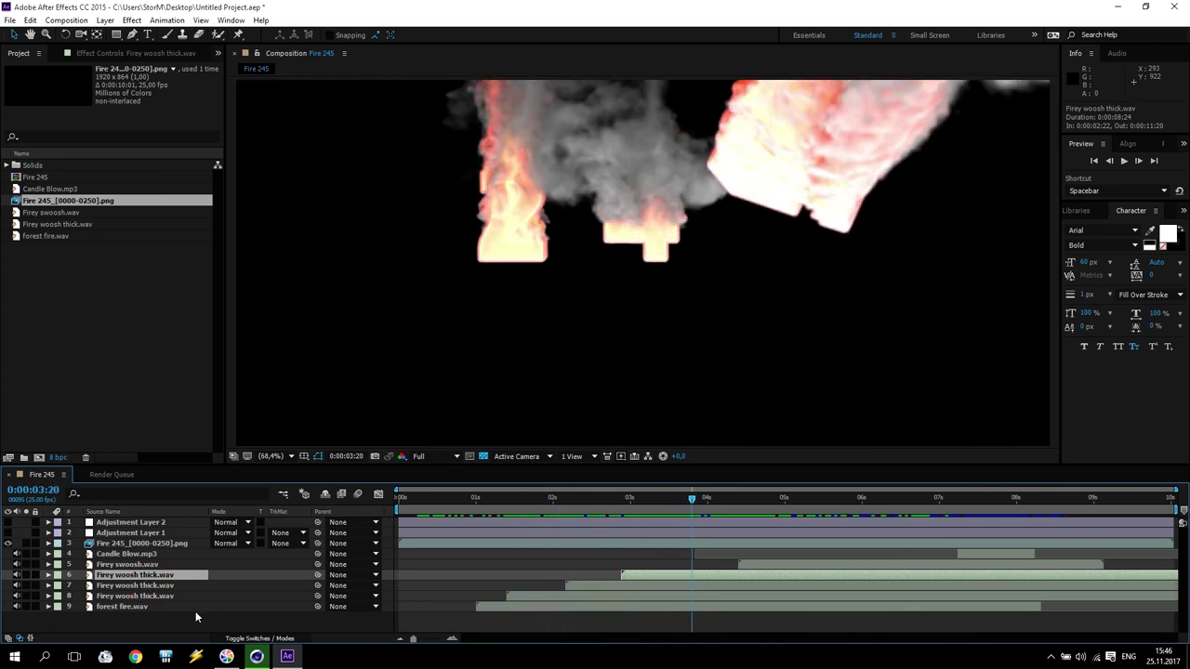
- Examine the forest fire.wav and Candle Blow.mp3 layers against the animation, ending with the playhead at 0:00:05:20
left_click(130, 607)
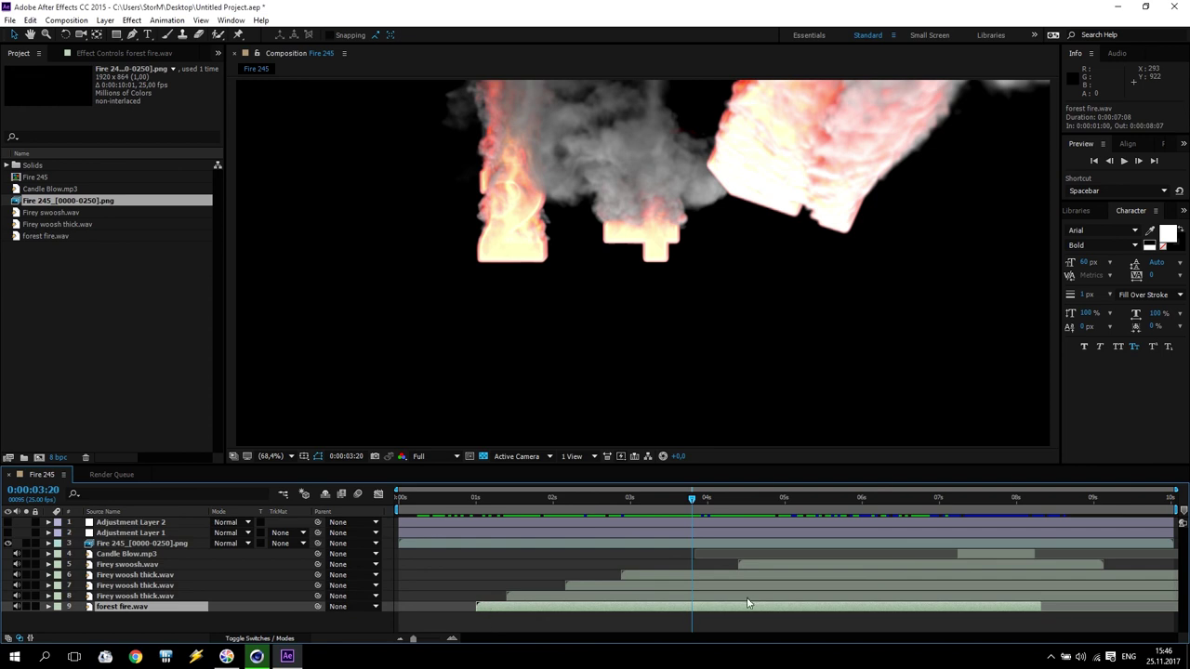
mouse_move(691, 497)
left_mouse_down()
mouse_move(837, 499)
mouse_move(1048, 540)
left_mouse_up()
left_click(112, 556)
mouse_move(778, 502)
left_mouse_down()
mouse_move(697, 502)
mouse_move(848, 534)
left_mouse_up()
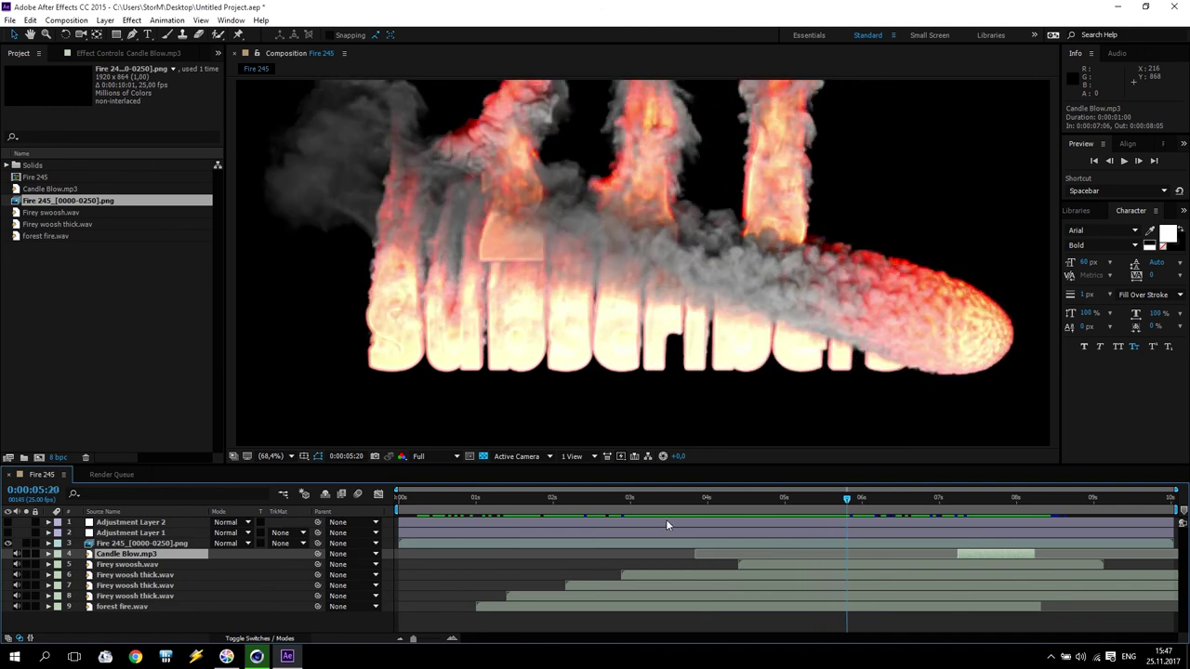
- Examine Adjustment Layer 1's Heat Distortion settings and find that effect among the Video Copilot effects
left_click(130, 534)
left_click(126, 53)
left_click(42, 80)
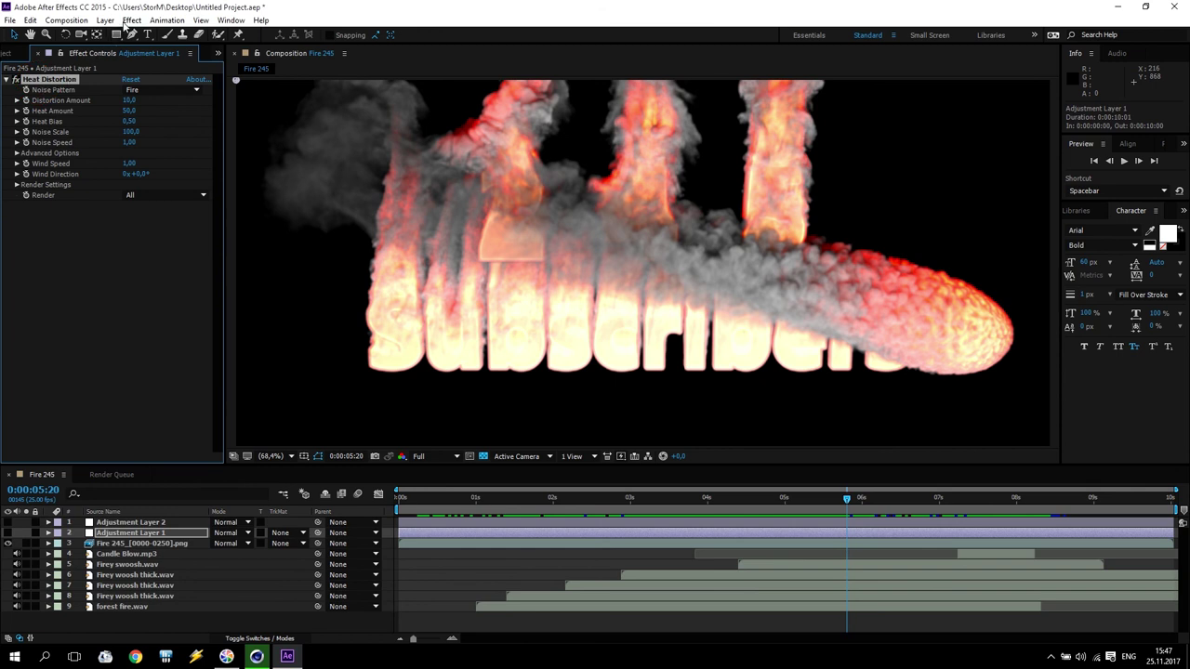
left_click(131, 21)
mouse_move(335, 151)
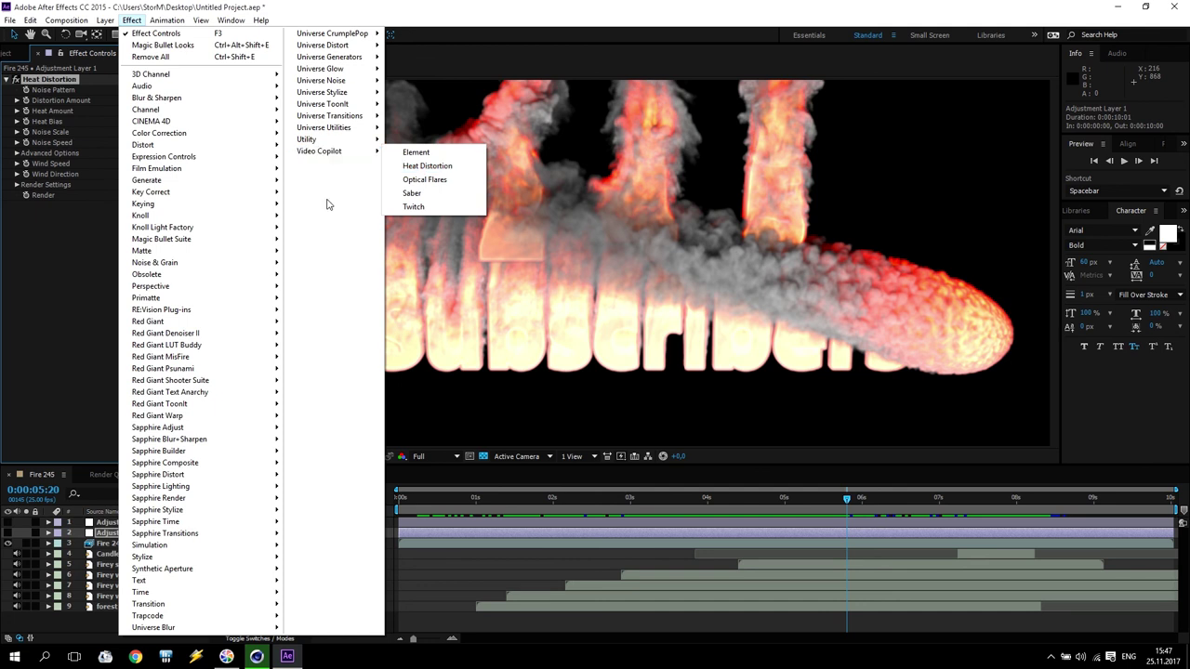
left_click(6, 386)
- Turn on Adjustment Layer 1's visibility and compare the frame at 0:00:05:10 with and without its heat distortion
left_click(7, 534)
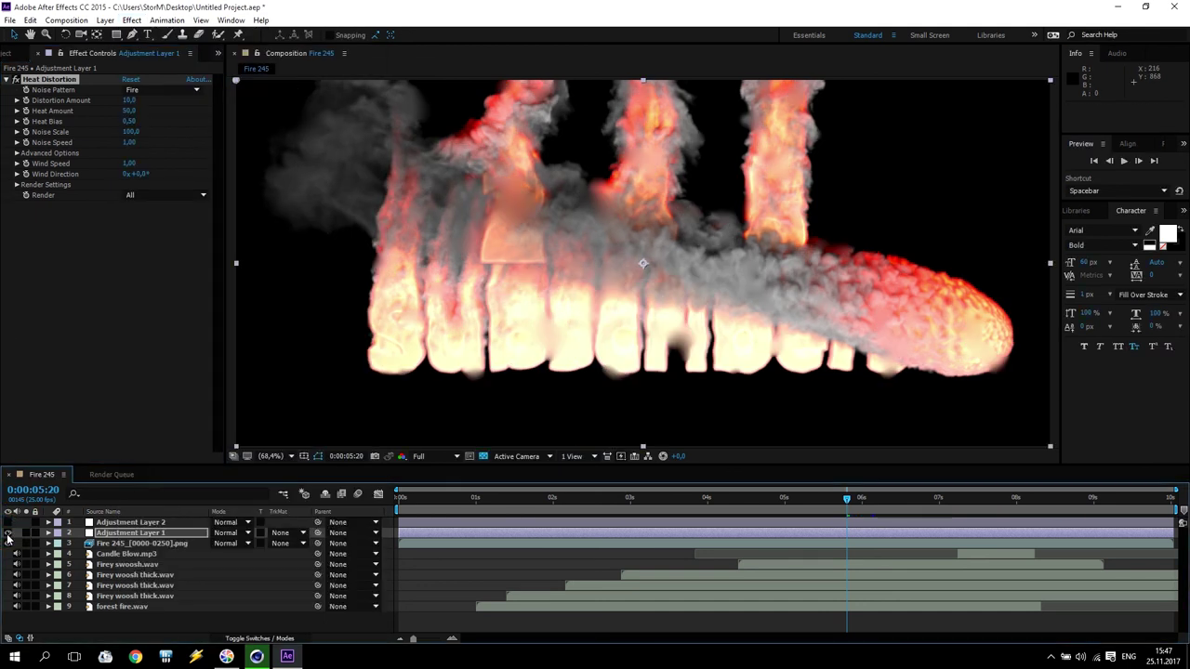
mouse_move(824, 499)
left_mouse_down()
mouse_move(784, 503)
mouse_move(816, 502)
left_mouse_up()
left_click(7, 535)
left_click(7, 535)
left_click(8, 535)
left_click(7, 535)
- Turn on the visibility of Adjustment Layer 2 with its Glow effect and review the animation, ending at 0:00:06:15
left_click(131, 522)
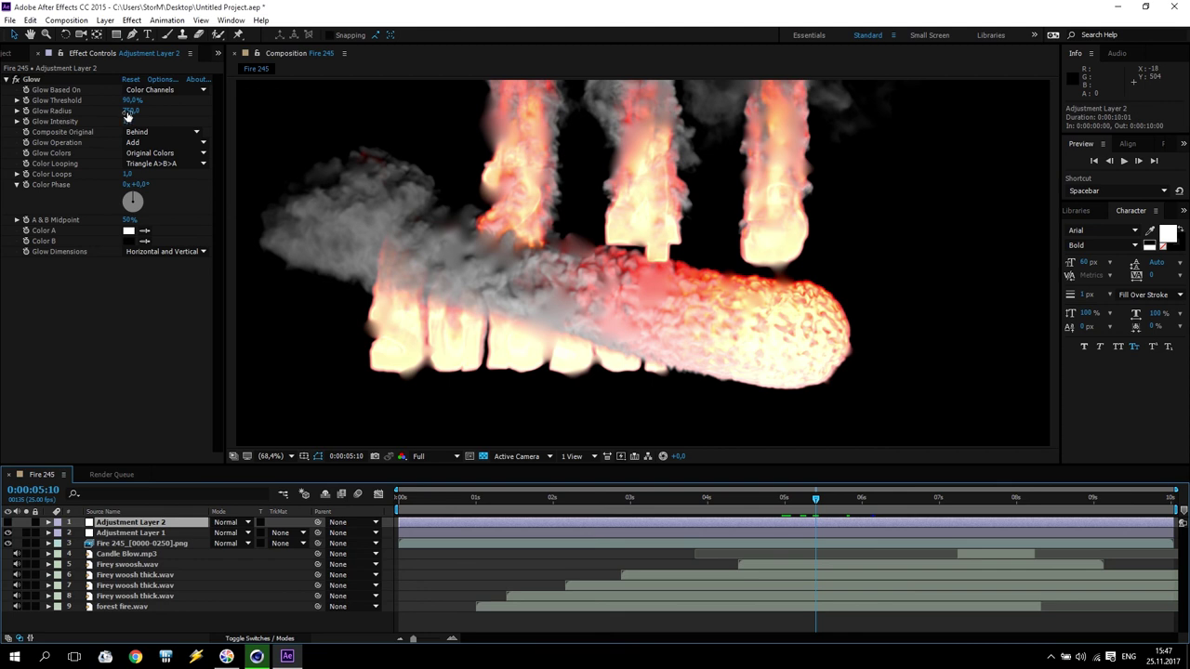
left_click(8, 523)
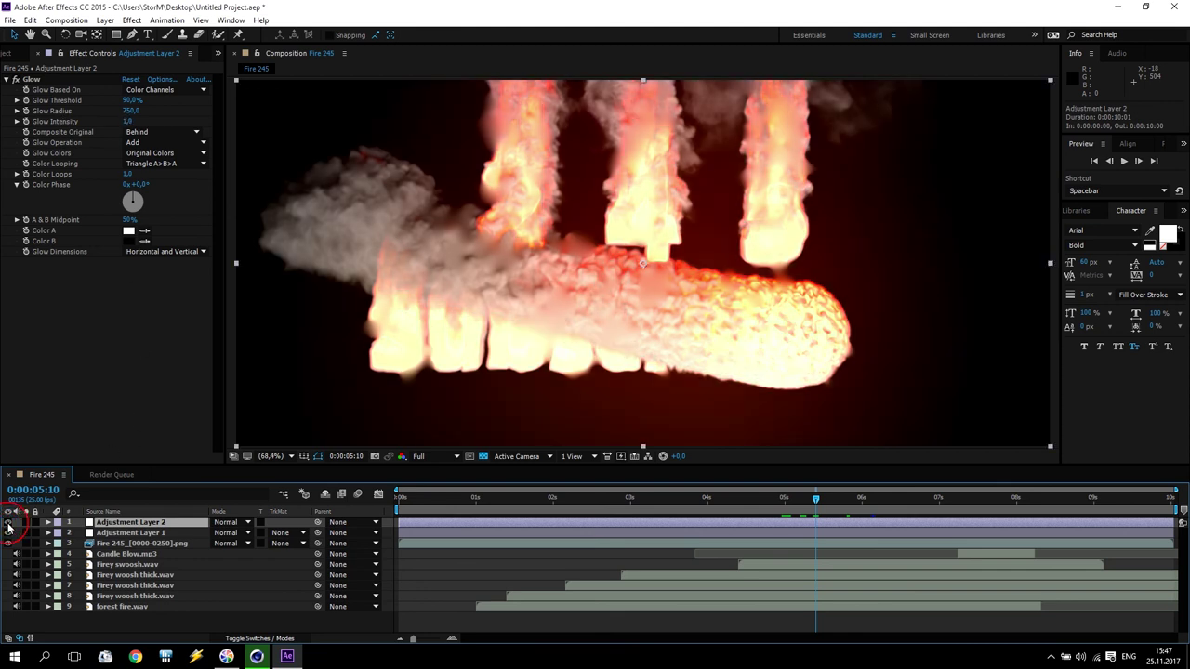
left_click_drag(804, 501, 963, 502)
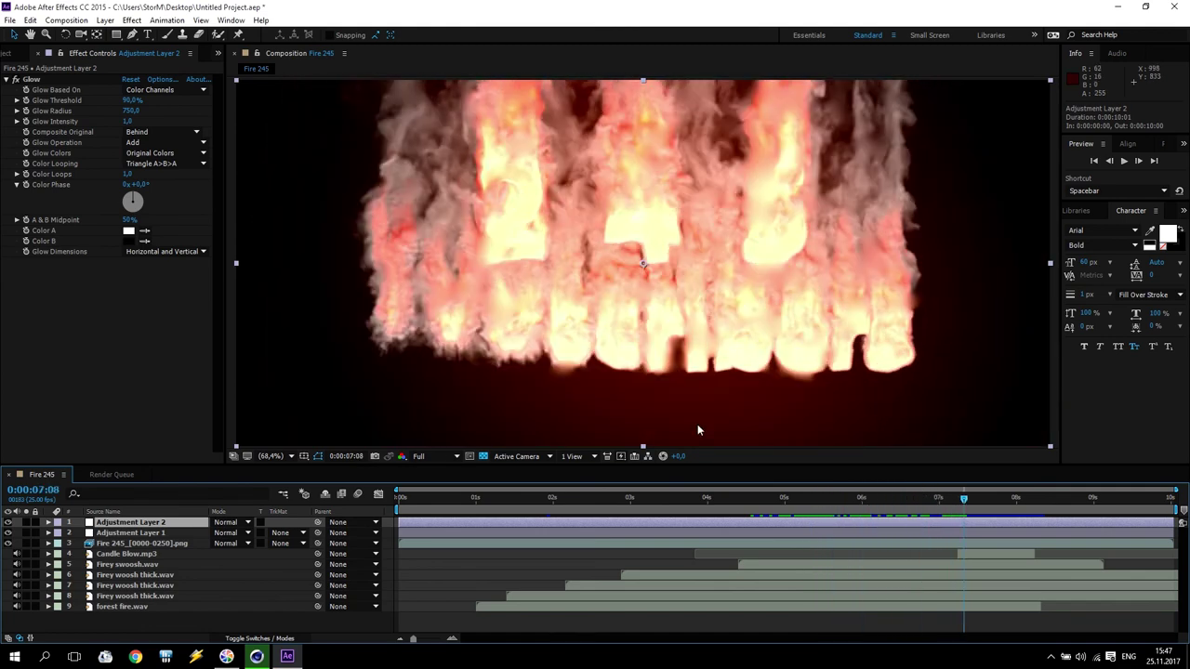
left_click_drag(797, 503, 909, 517)
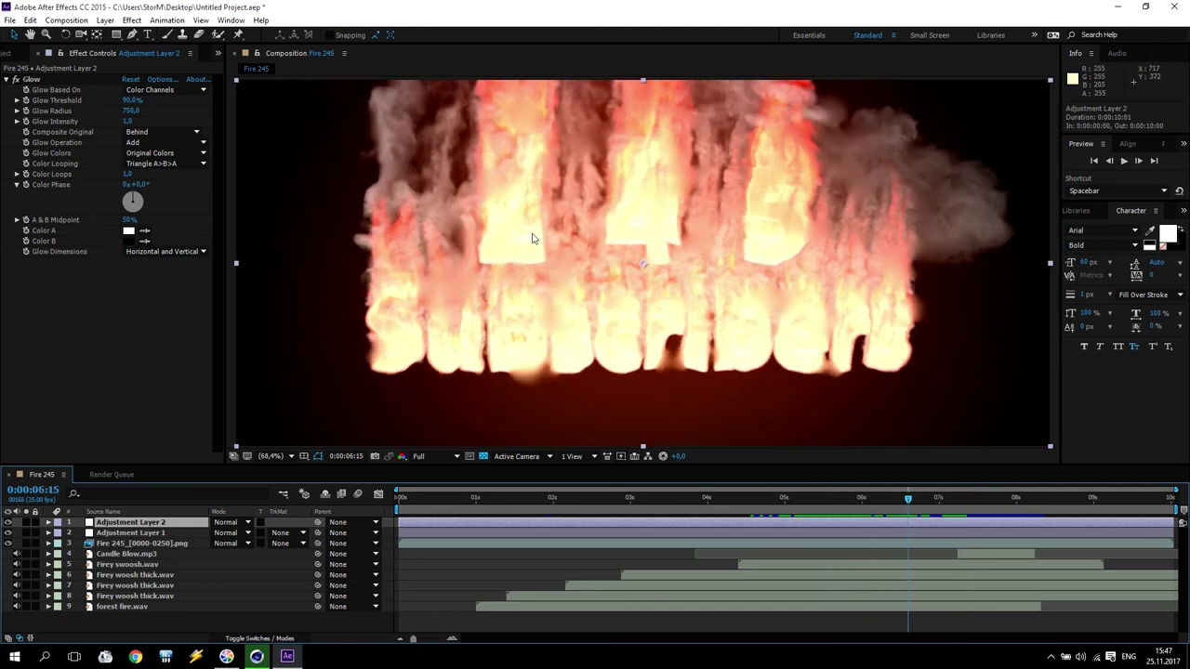